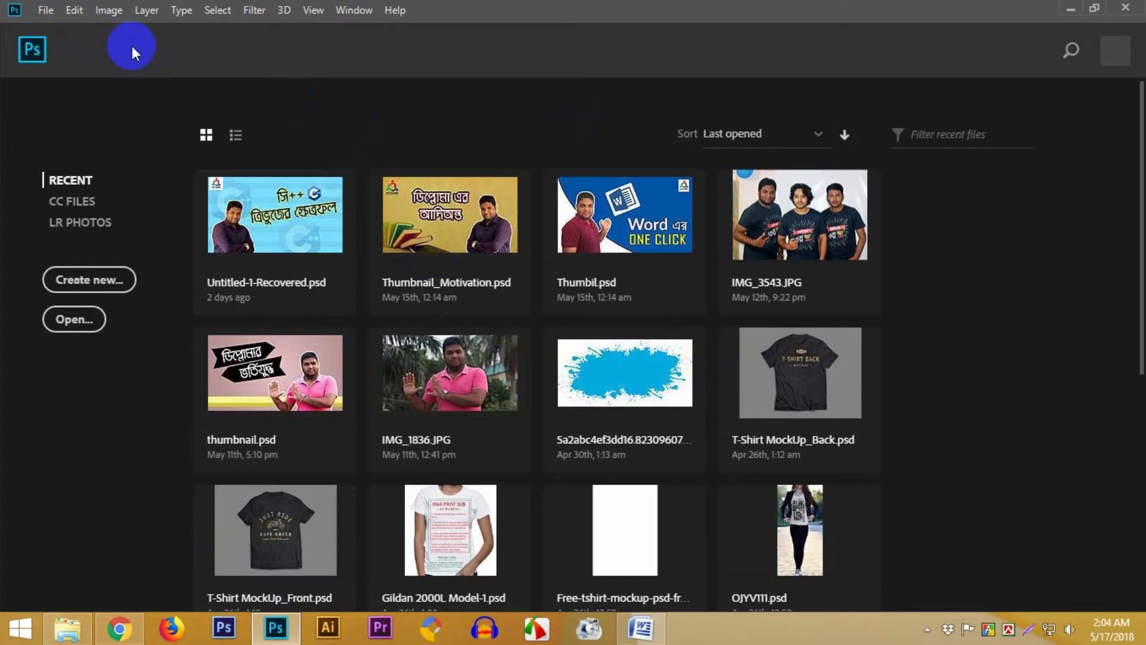
Create a new document 10000 pixels wide and 5000 pixels high at 300 pixels/inch
{"action": "left_click", "coordinate": [49, 14]}
{"action": "left_click", "coordinate": [65, 28]}
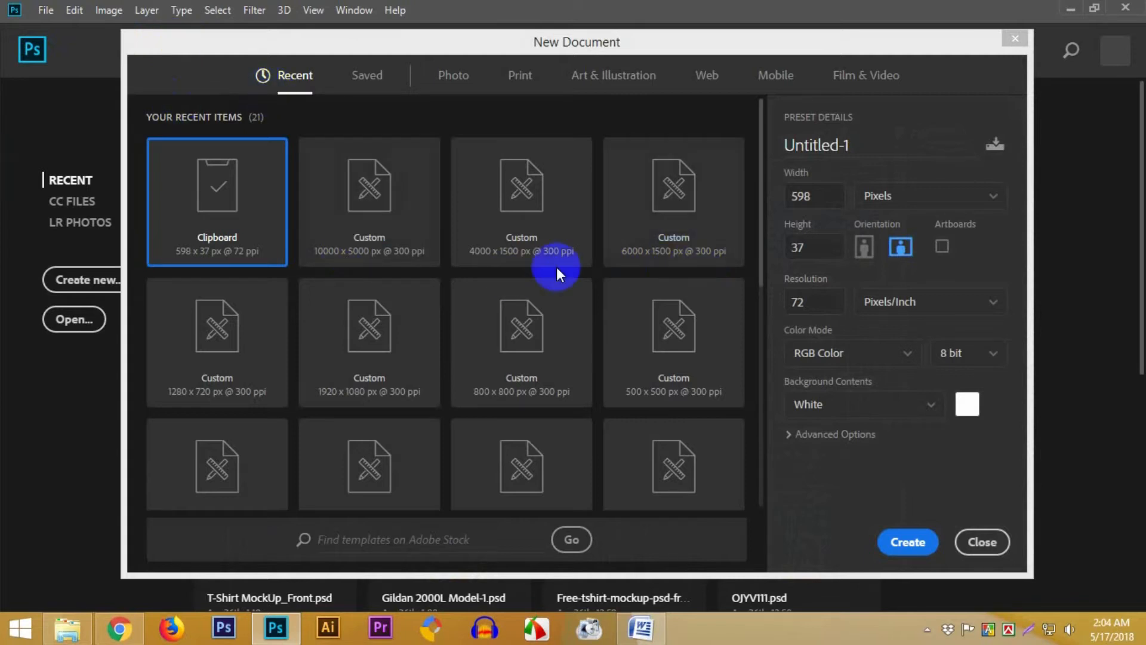
{"action": "double_click", "coordinate": [823, 199]}
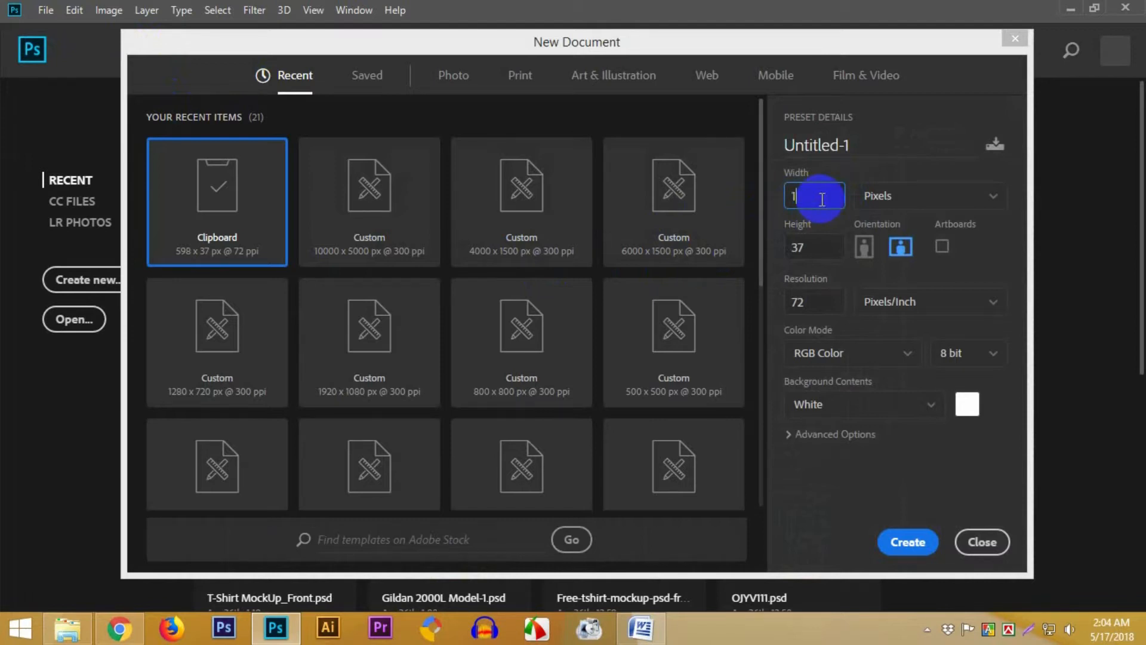
{"action": "type", "text": "10000"}
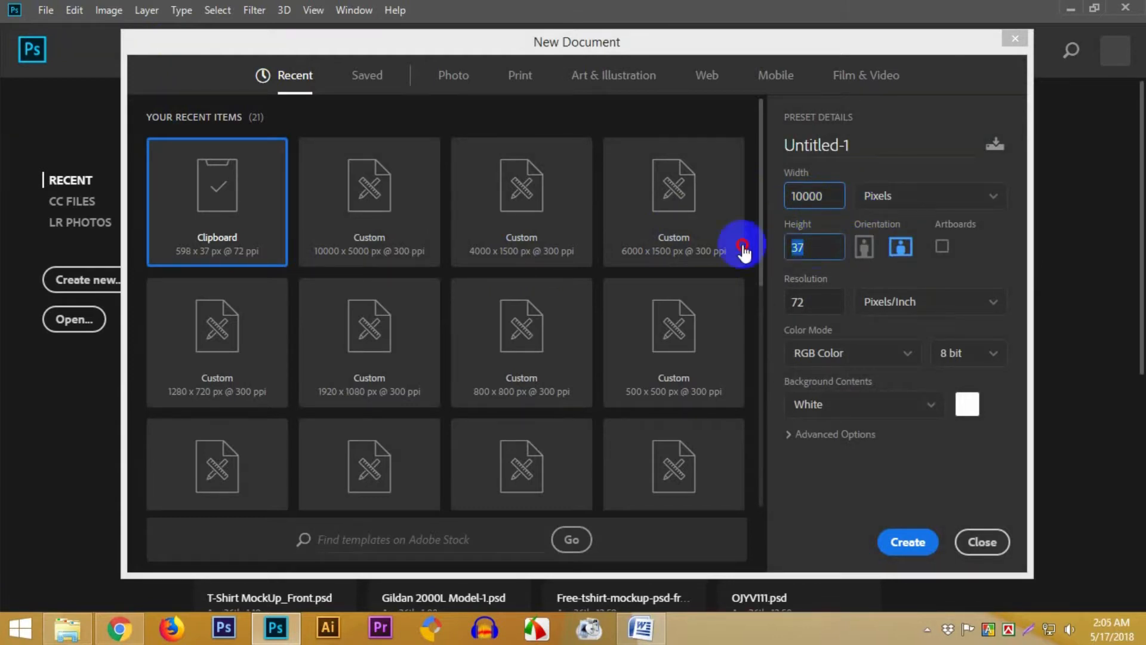
{"action": "double_click", "coordinate": [794, 244]}
{"action": "type", "text": "5000"}
{"action": "double_click", "coordinate": [801, 302]}
{"action": "type", "text": "30"}
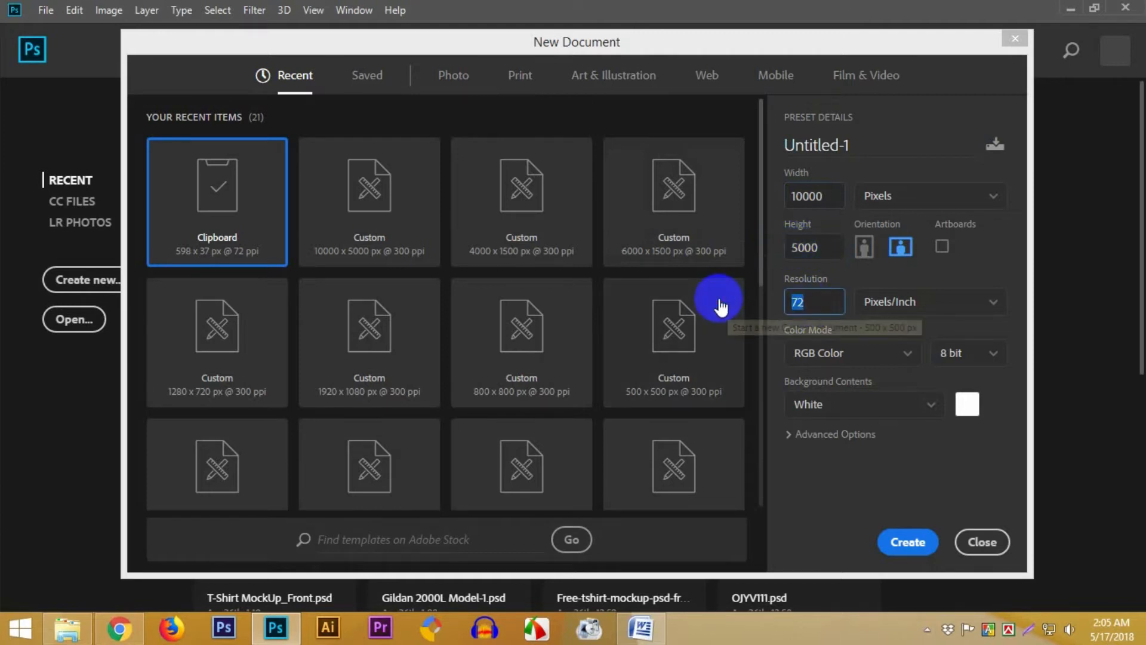
{"action": "type", "text": "0"}
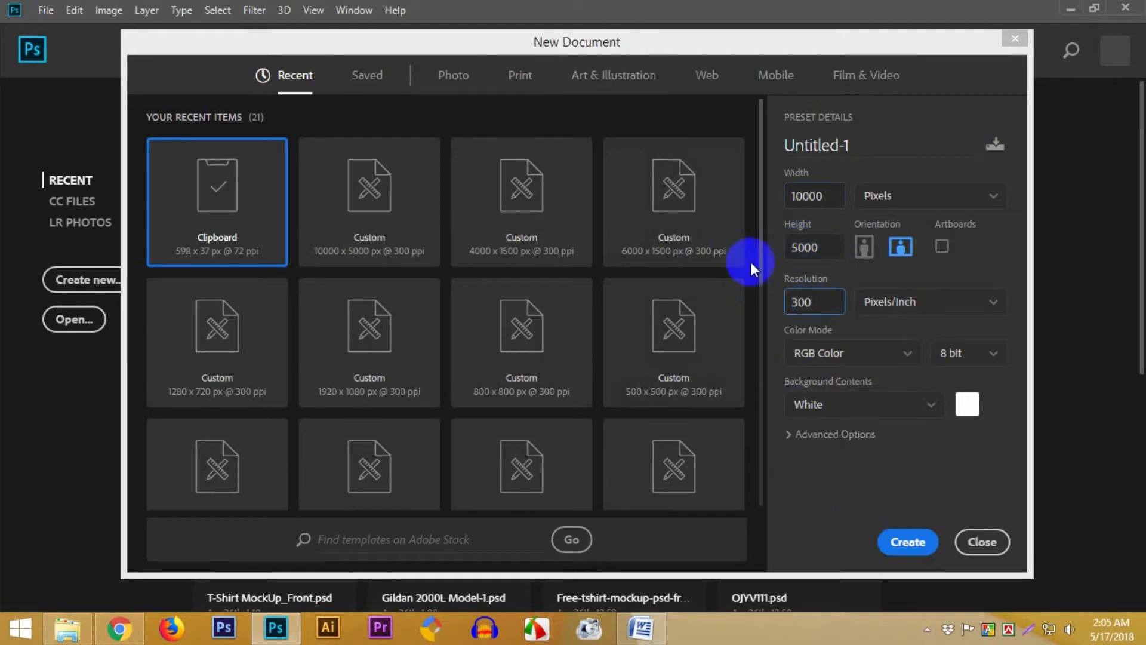
{"action": "left_click", "coordinate": [907, 542]}
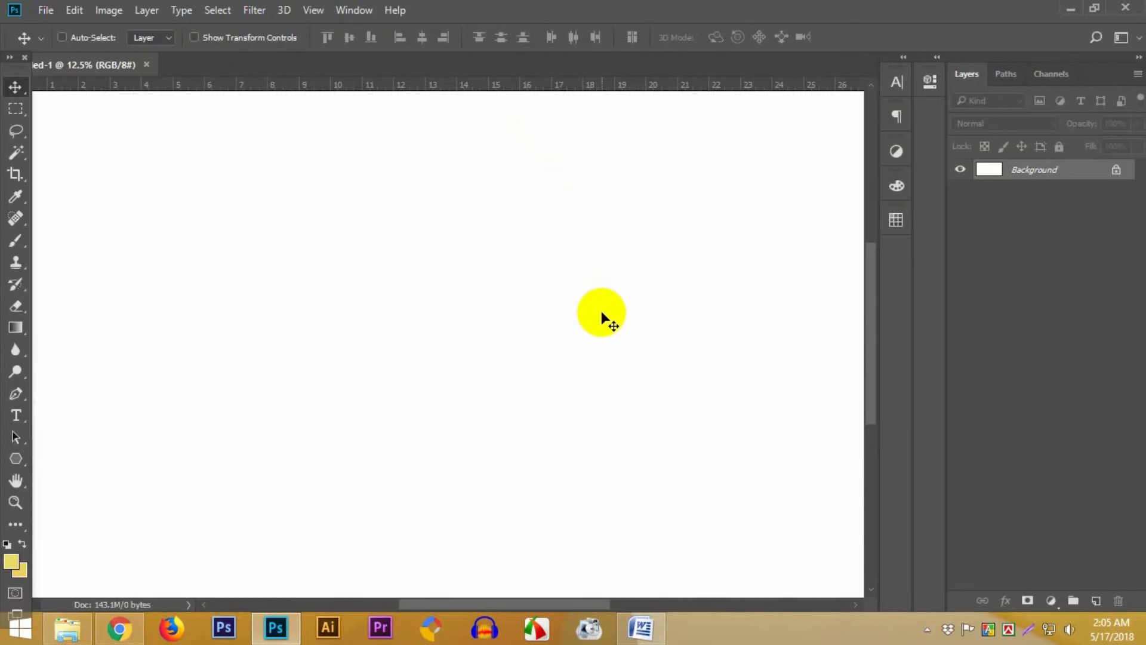
Add a Gradient Fill layer using the foreground-to-background yellow gradient with Radial style and Reverse enabled
{"action": "scroll", "coordinate": [602, 313], "scroll_direction": "down", "scroll_amount": 2}
{"action": "scroll", "coordinate": [602, 313], "scroll_direction": "up", "scroll_amount": 1}
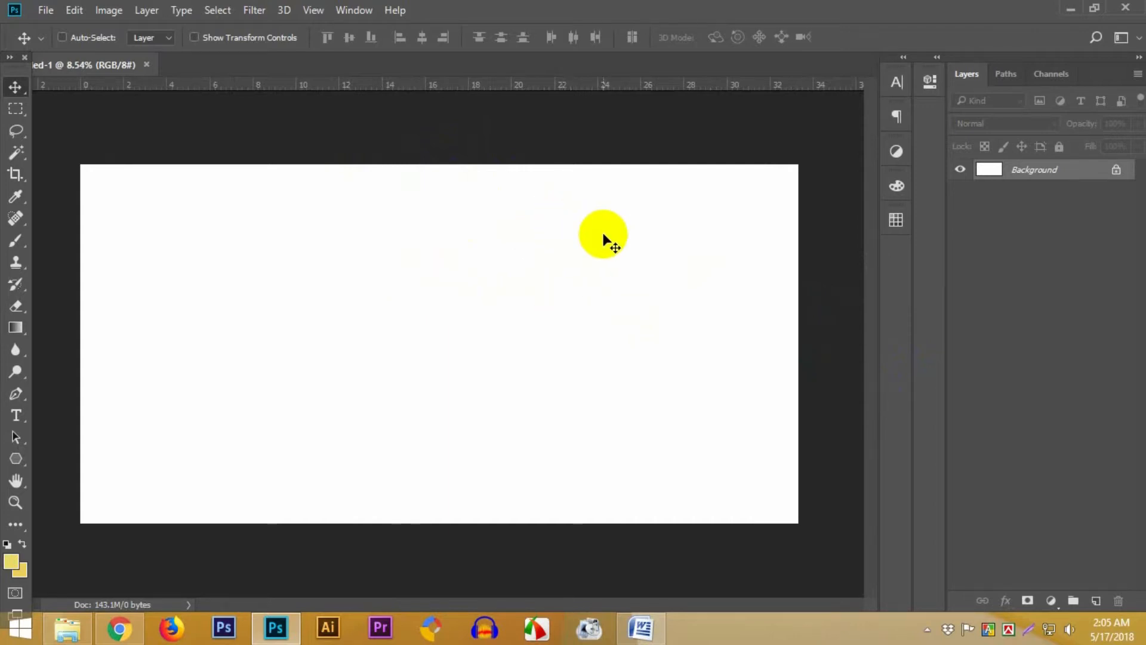
{"action": "left_click", "coordinate": [1052, 601]}
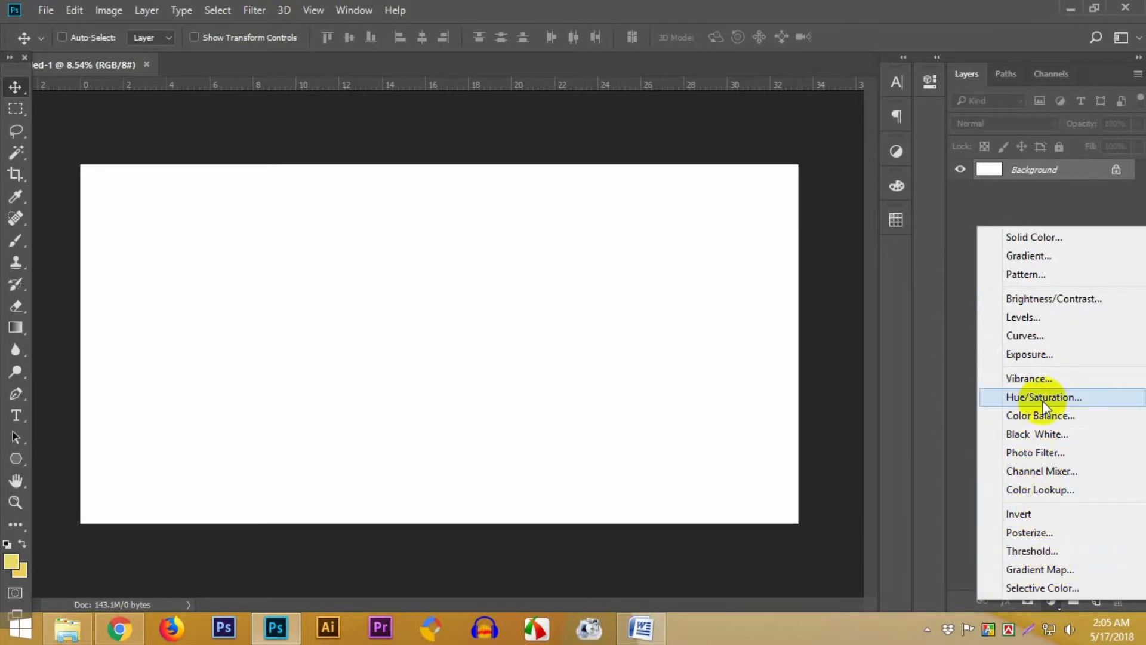
{"action": "left_click", "coordinate": [1037, 255]}
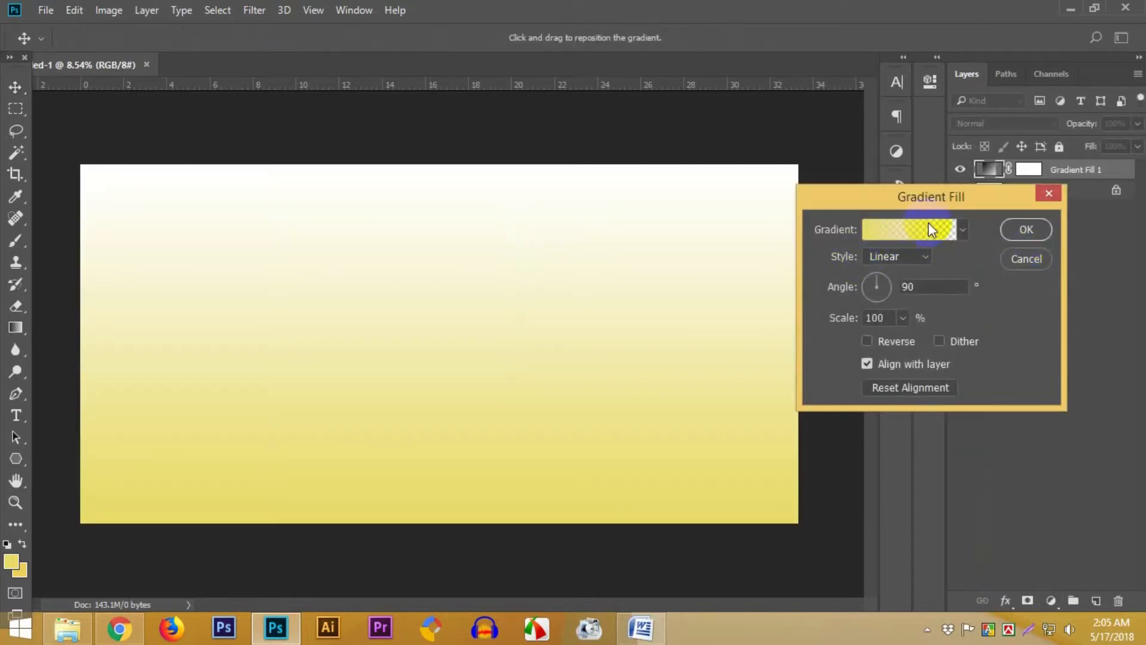
{"action": "left_click", "coordinate": [969, 231]}
{"action": "left_click", "coordinate": [829, 264]}
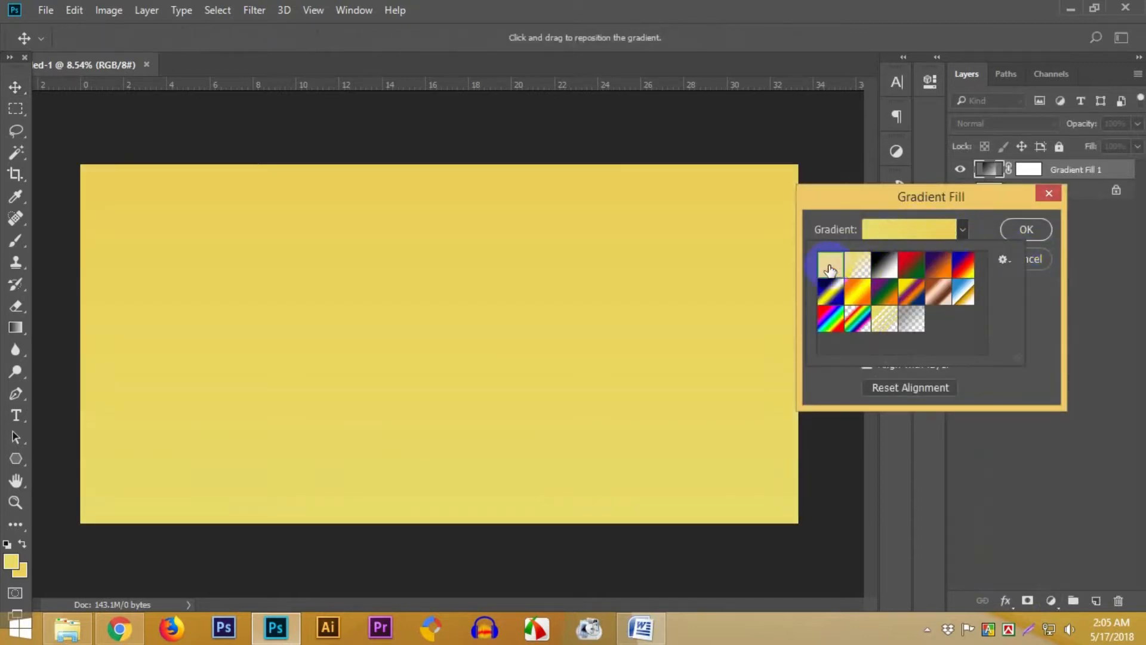
{"action": "left_click", "coordinate": [896, 195]}
{"action": "left_click", "coordinate": [896, 256]}
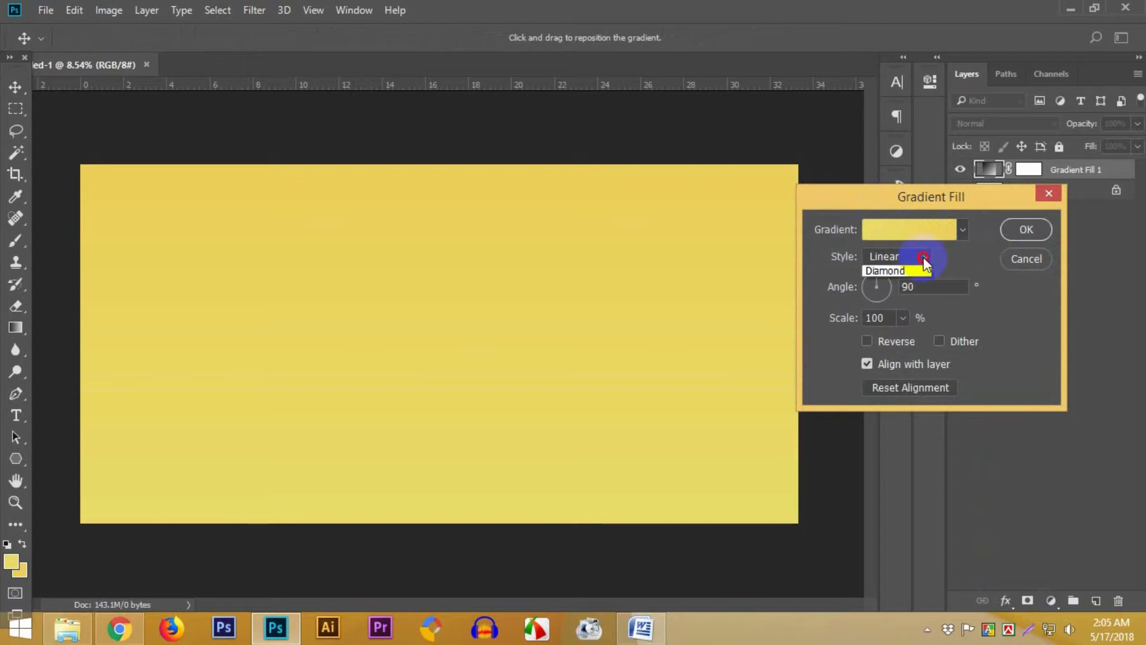
{"action": "left_click", "coordinate": [889, 285]}
{"action": "left_click", "coordinate": [890, 342]}
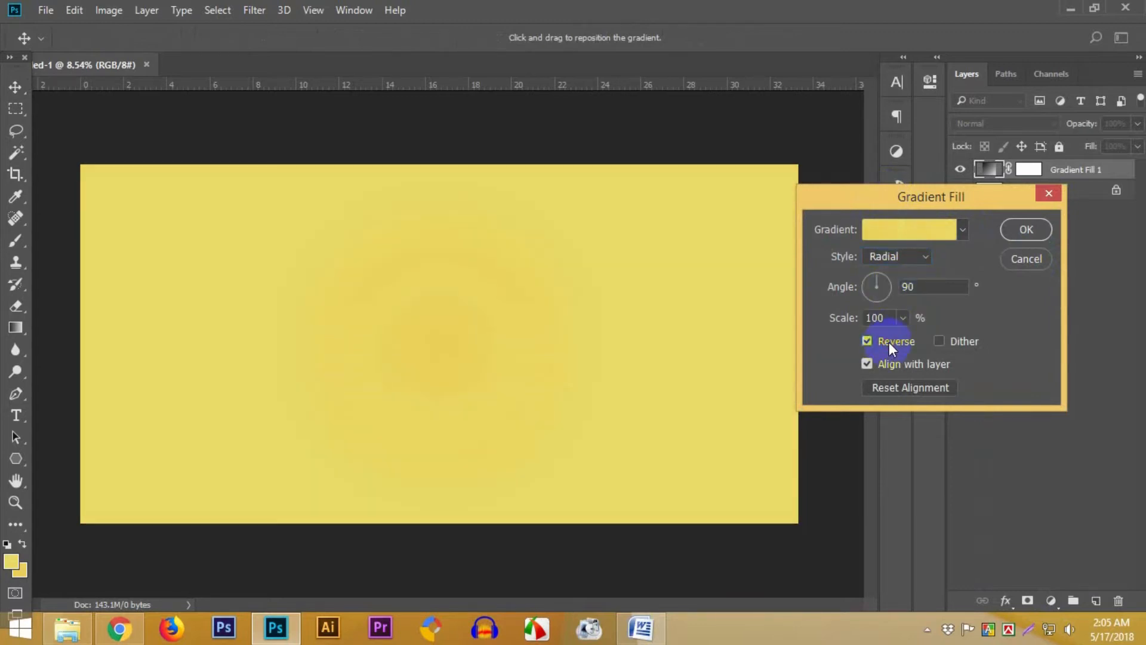
{"action": "left_click", "coordinate": [1019, 231]}
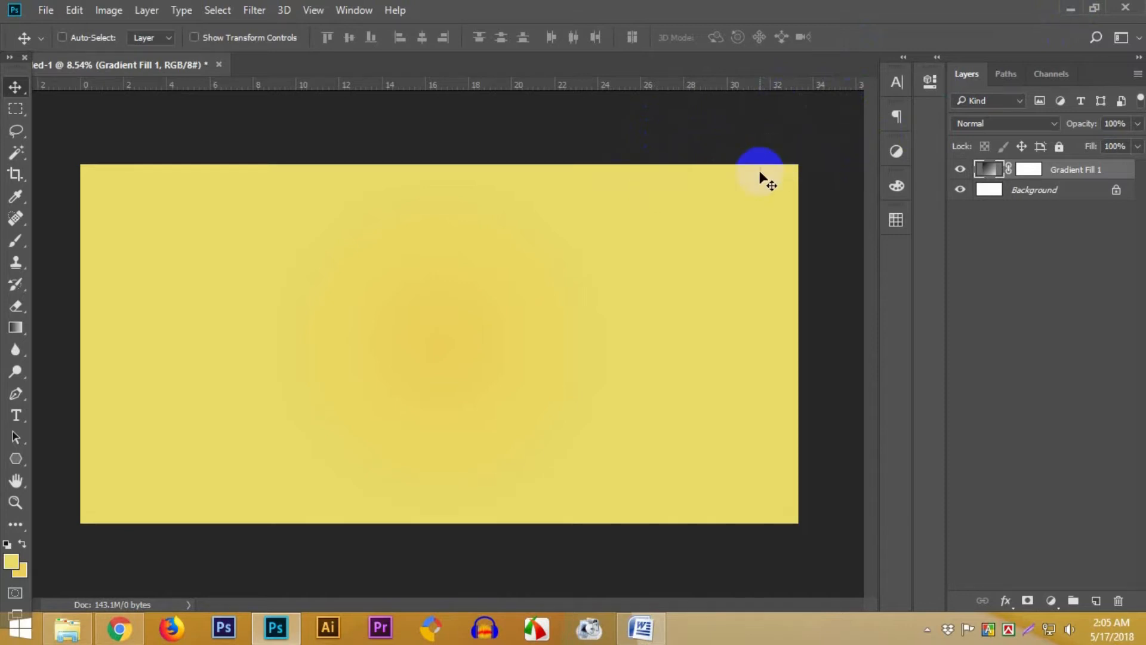
Place the lady1 image from the desktop's 360 folder on the right side of the canvas, scaled to about 79%
{"action": "left_click", "coordinate": [1071, 9]}
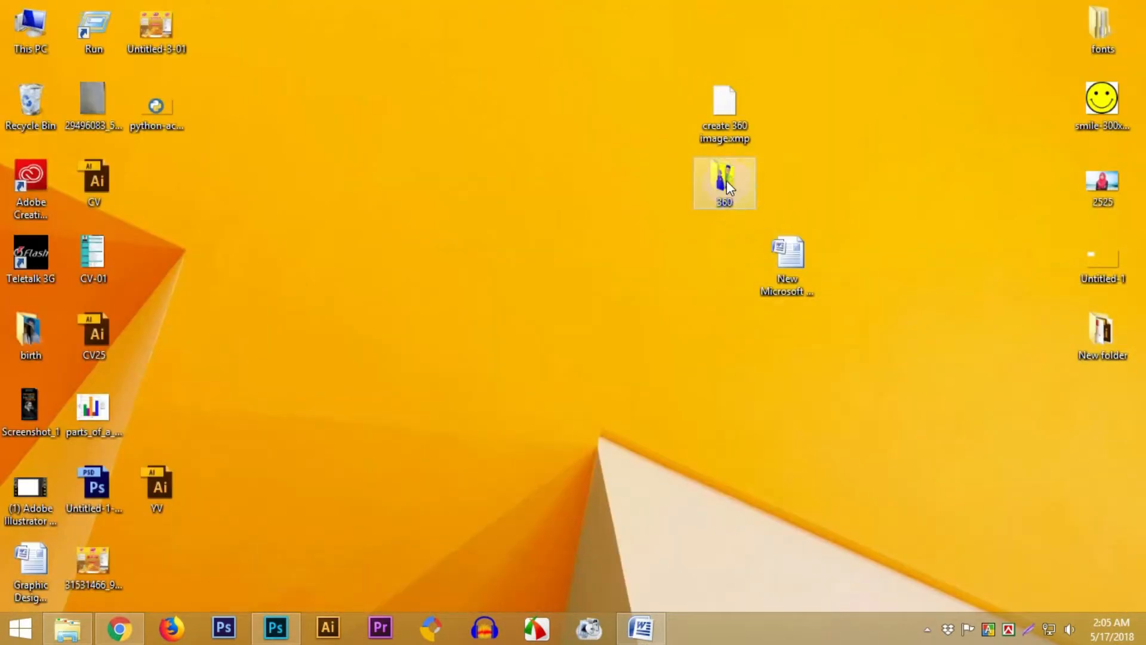
{"action": "double_click", "coordinate": [726, 182]}
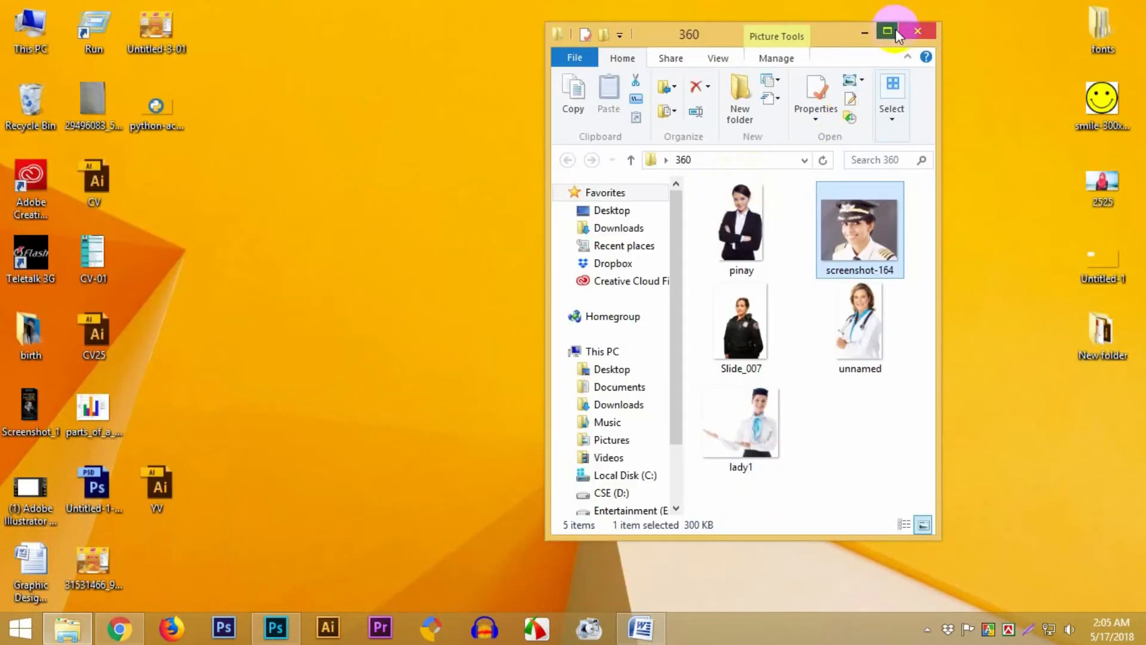
{"action": "left_click", "coordinate": [888, 31]}
{"action": "left_click_drag", "start_coordinate": [551, 217], "coordinate": [705, 368]}
{"action": "left_click_drag", "start_coordinate": [755, 253], "coordinate": [743, 300]}
{"action": "mouse_move", "coordinate": [765, 253]}
{"action": "left_mouse_down"}
{"action": "mouse_move", "coordinate": [757, 260]}
{"action": "mouse_move", "coordinate": [776, 250]}
{"action": "mouse_move", "coordinate": [765, 244]}
{"action": "left_mouse_up"}
{"action": "left_click", "coordinate": [576, 36]}
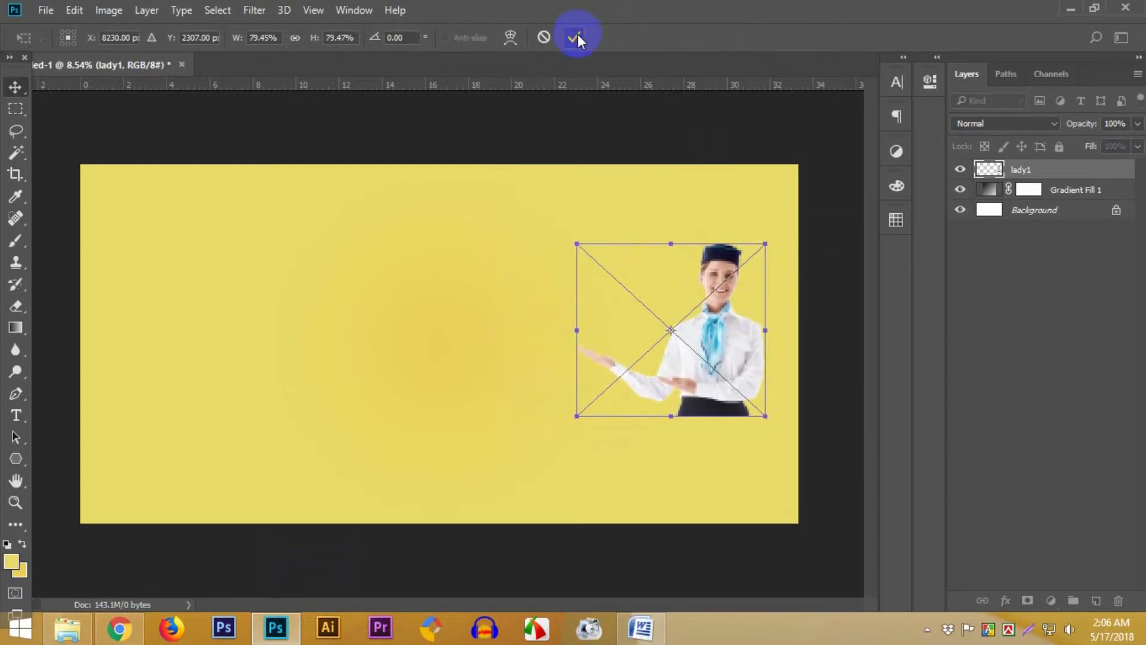
{"action": "left_click", "coordinate": [710, 361]}
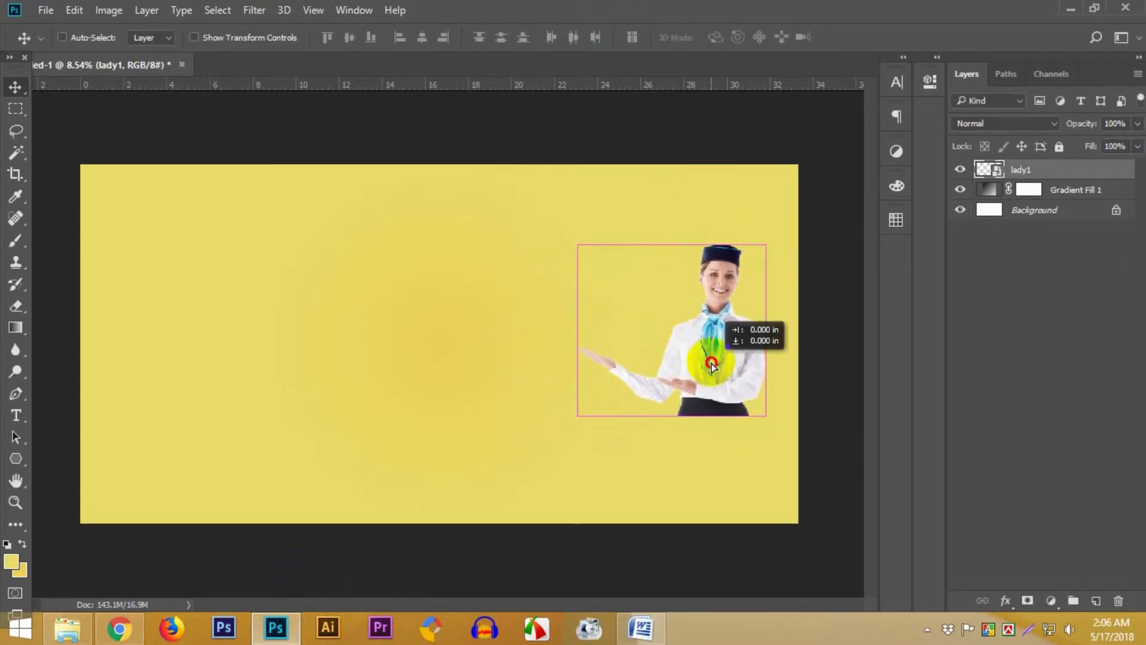
Place the pinay, Slide_007 and unnamed images from the 360 folder on the canvas's left side, and hide the unnamed and Slide_007 layers
{"action": "left_click", "coordinate": [1073, 9]}
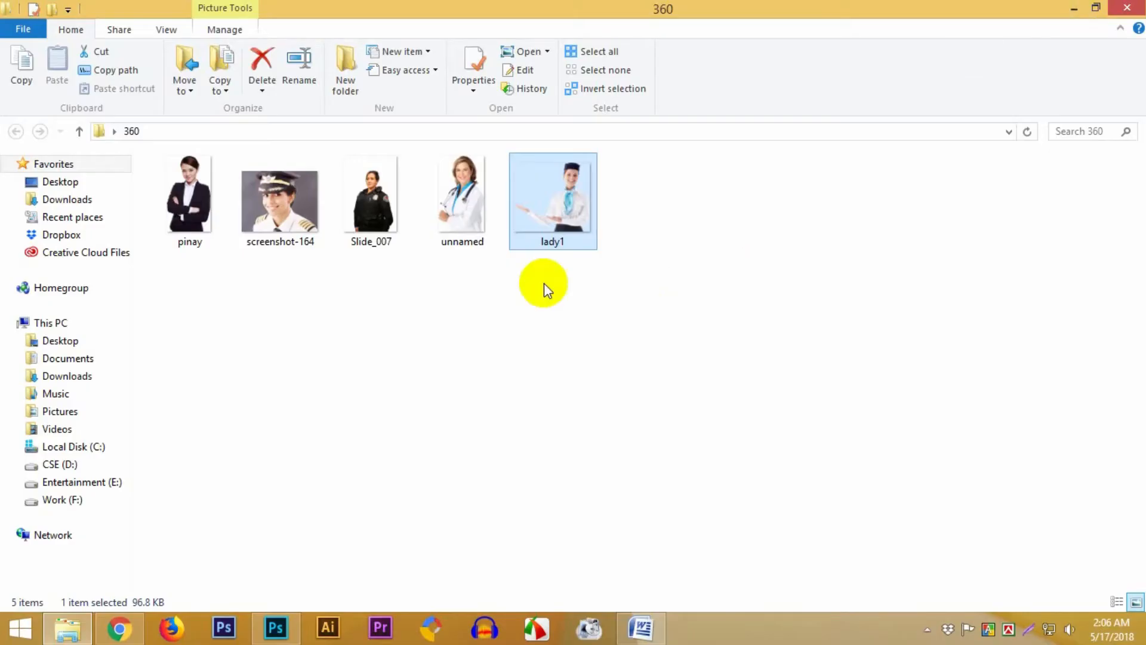
{"action": "left_click", "coordinate": [460, 223]}
{"action": "left_click", "coordinate": [200, 218], "text": "ctrl"}
{"action": "left_click_drag", "start_coordinate": [198, 216], "coordinate": [209, 299]}
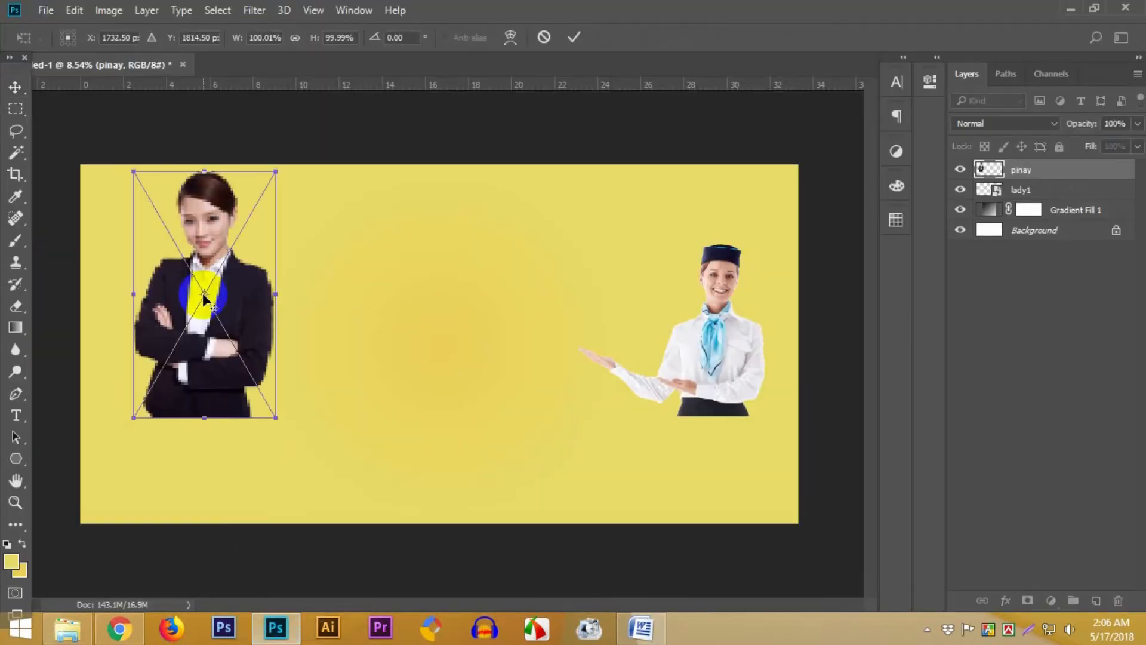
{"action": "left_click", "coordinate": [575, 39]}
{"action": "left_click", "coordinate": [576, 38]}
{"action": "left_click", "coordinate": [576, 38]}
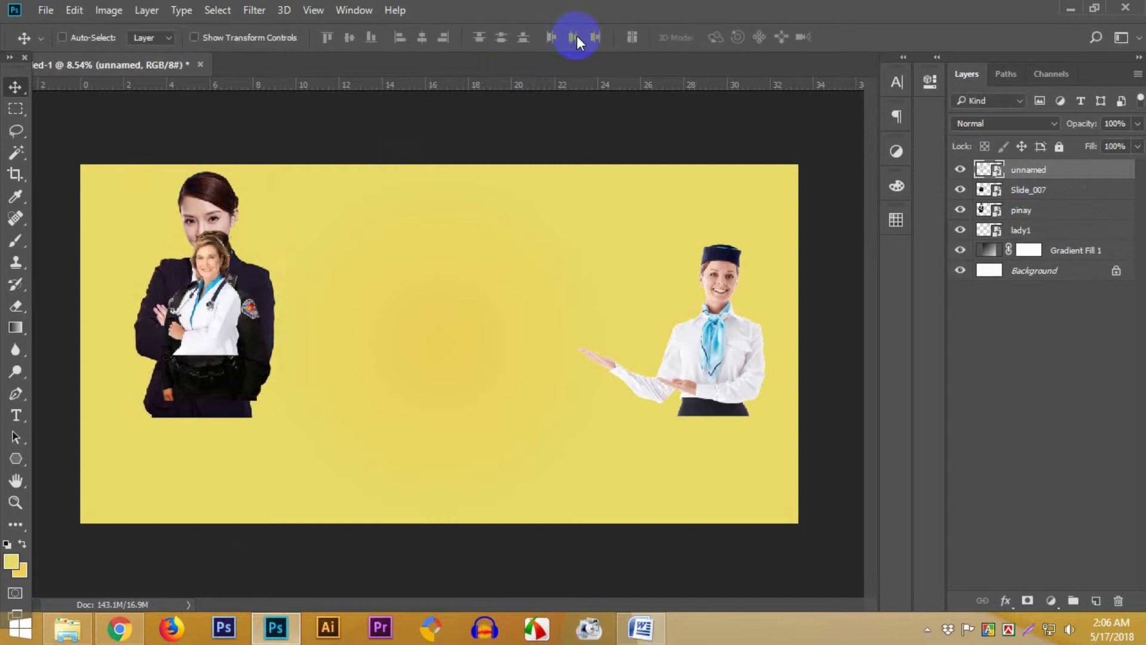
{"action": "left_click", "coordinate": [960, 170]}
{"action": "left_click", "coordinate": [960, 190]}
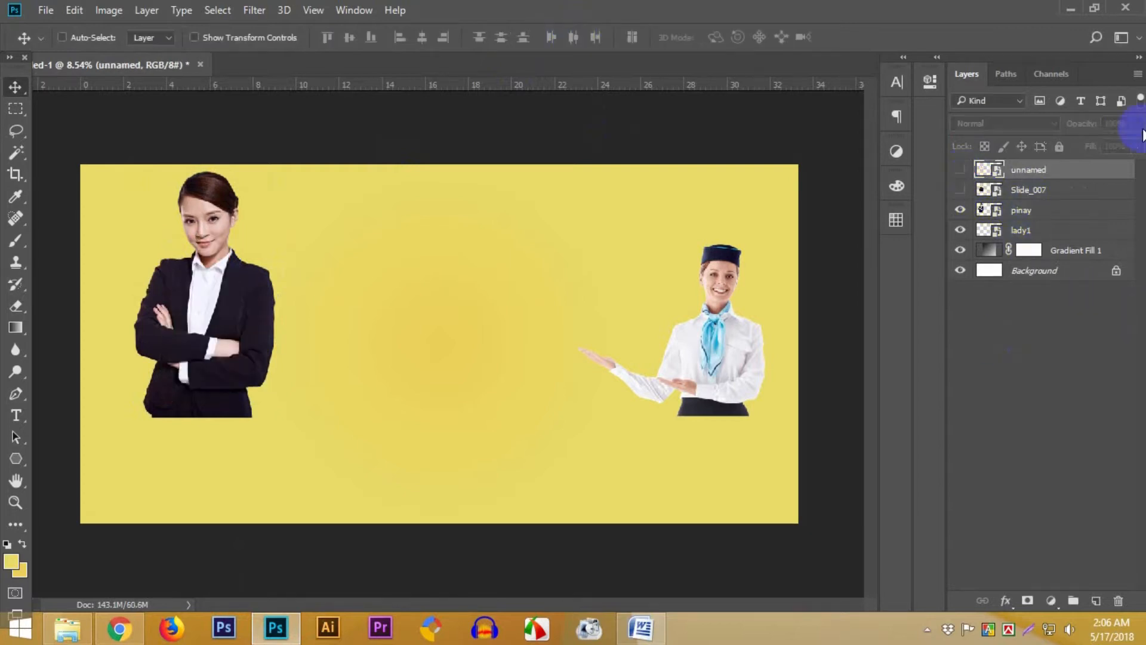
Scale down the pinay image near the canvas's left edge and align its vertical centre with lady1
{"action": "left_click", "coordinate": [1040, 192]}
{"action": "left_click", "coordinate": [1042, 212]}
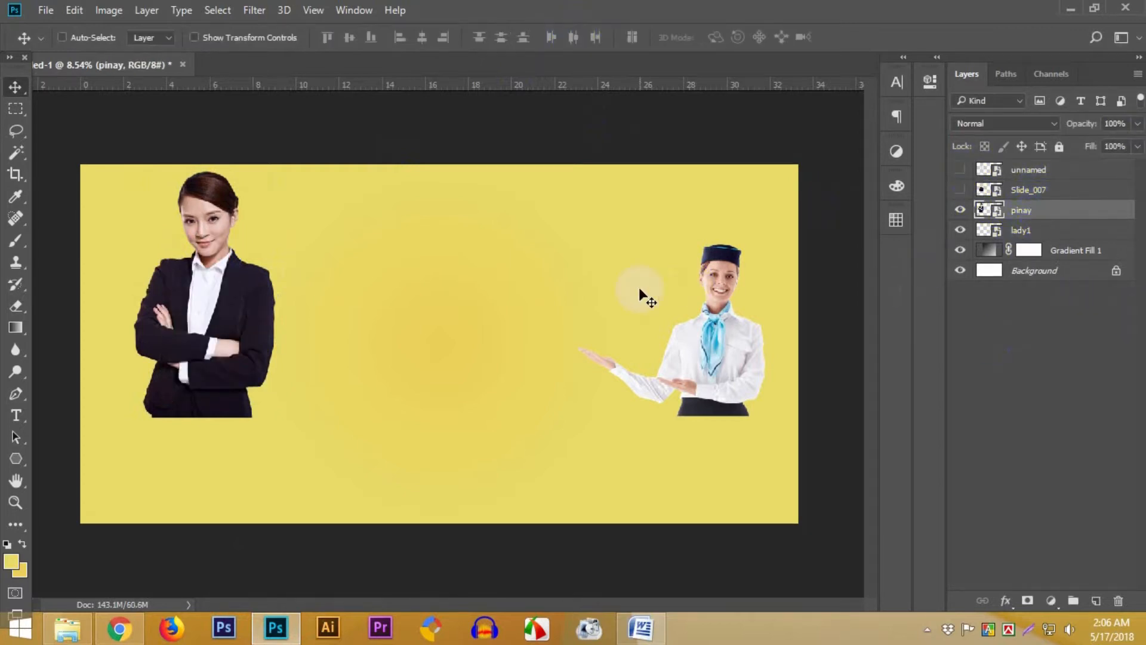
{"action": "key", "text": "ctrl+t"}
{"action": "left_click_drag", "start_coordinate": [280, 170], "coordinate": [253, 235]}
{"action": "left_click_drag", "start_coordinate": [238, 311], "coordinate": [203, 344]}
{"action": "left_click", "coordinate": [572, 40]}
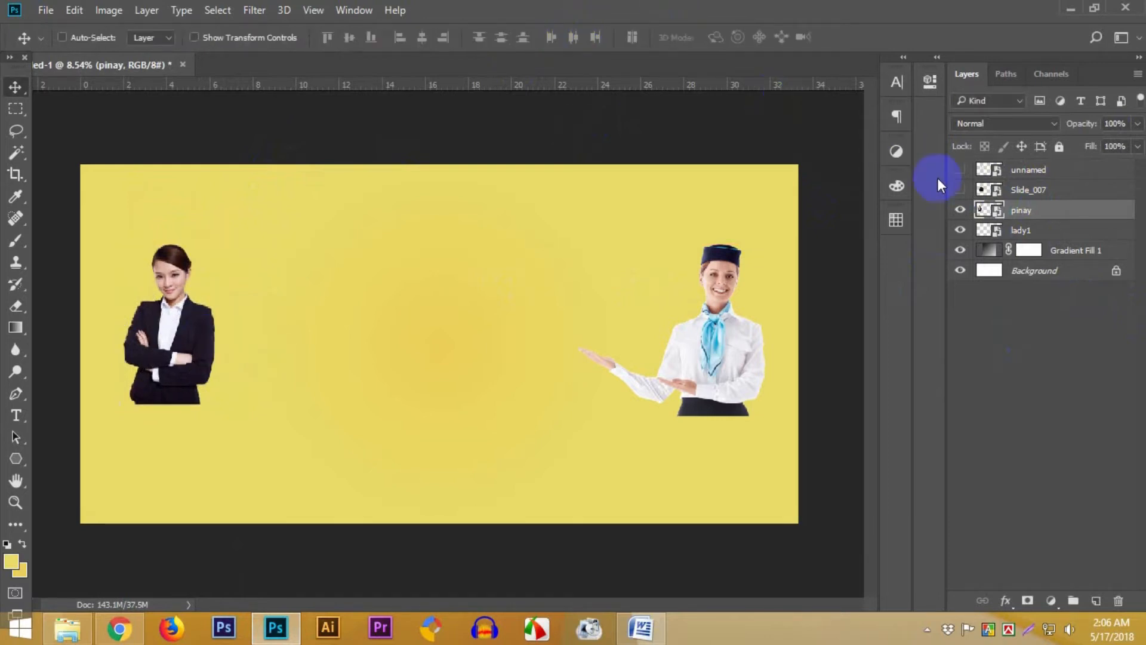
{"action": "left_click", "coordinate": [1023, 230], "text": "ctrl"}
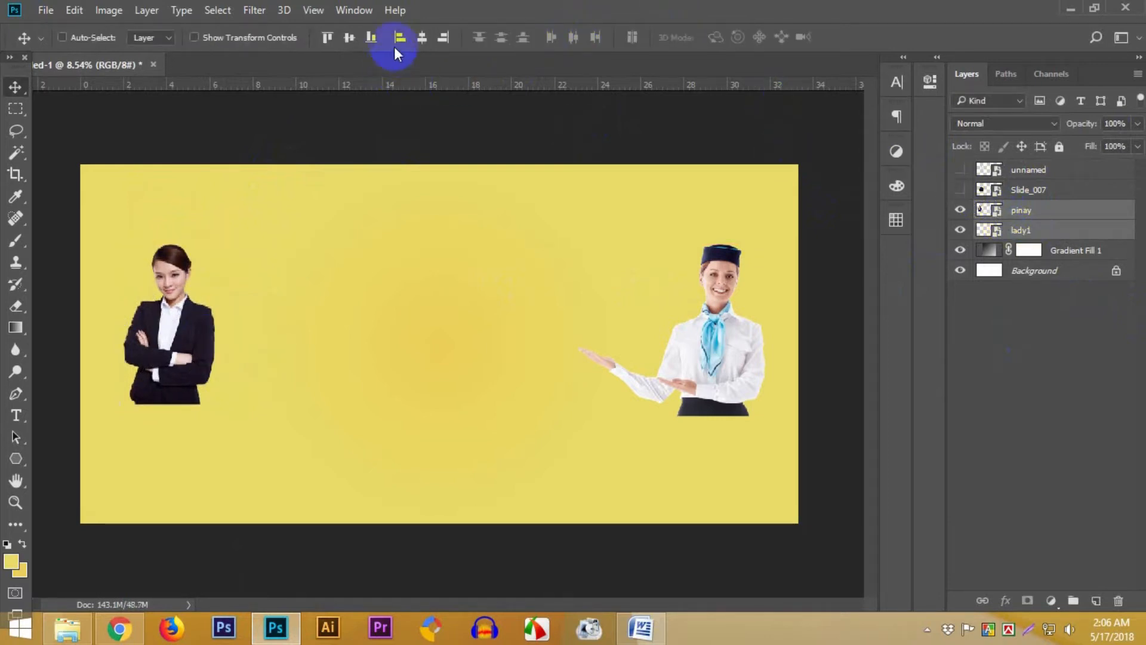
{"action": "left_click", "coordinate": [351, 37]}
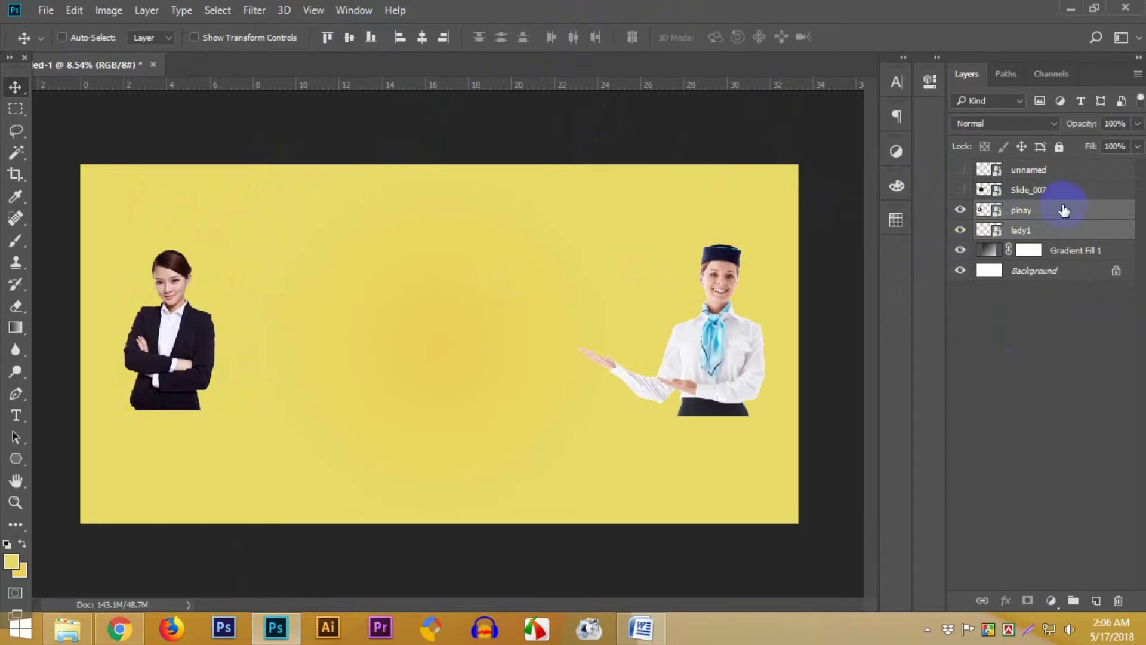
Show the Slide_007 layer, scale it to about 91% and place the officer just right of pinay with their bases level
{"action": "left_click", "coordinate": [1045, 190]}
{"action": "left_click", "coordinate": [959, 191]}
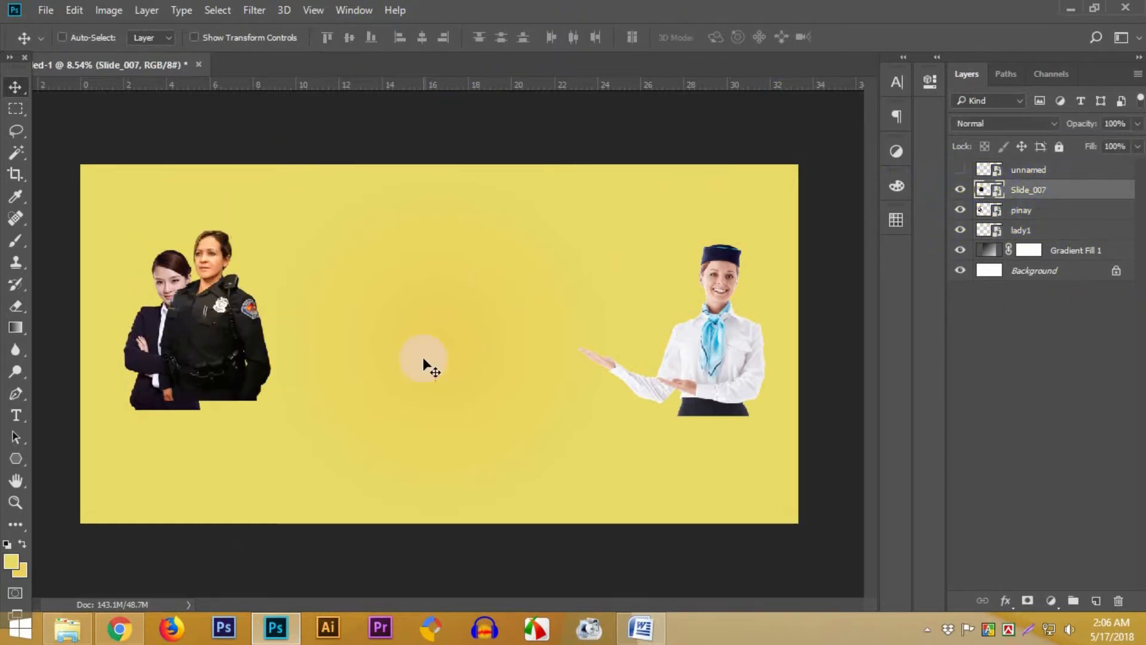
{"action": "left_click_drag", "start_coordinate": [221, 334], "coordinate": [298, 343]}
{"action": "key", "text": "ctrl+t"}
{"action": "left_click_drag", "start_coordinate": [349, 205], "coordinate": [345, 219]}
{"action": "left_click_drag", "start_coordinate": [298, 337], "coordinate": [306, 345]}
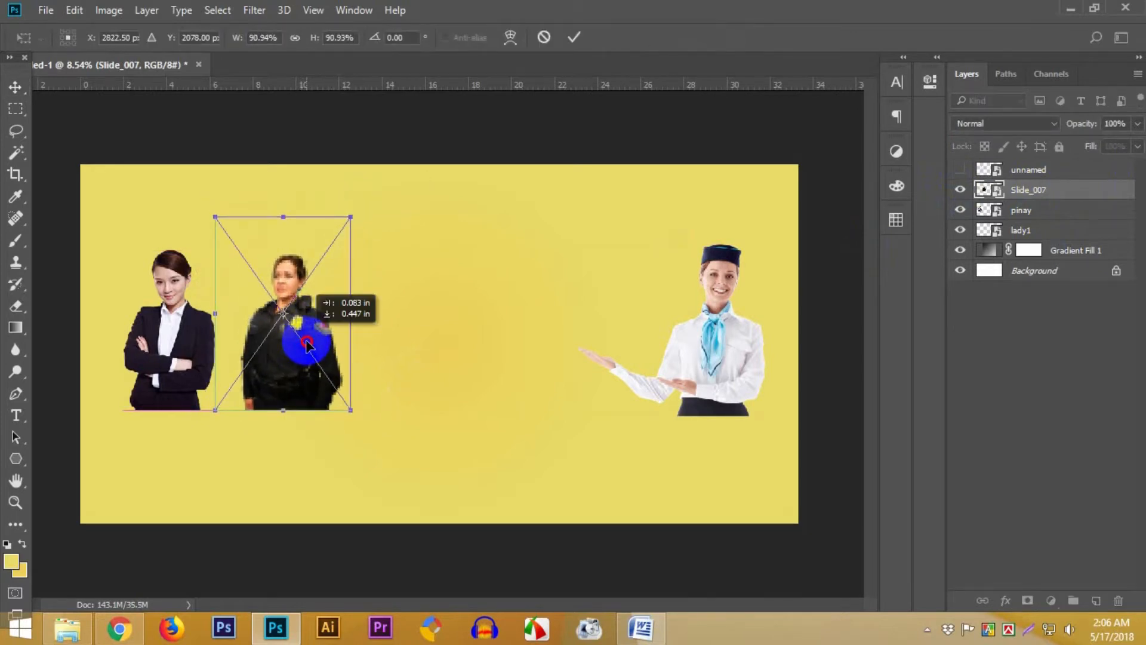
{"action": "left_click", "coordinate": [577, 38]}
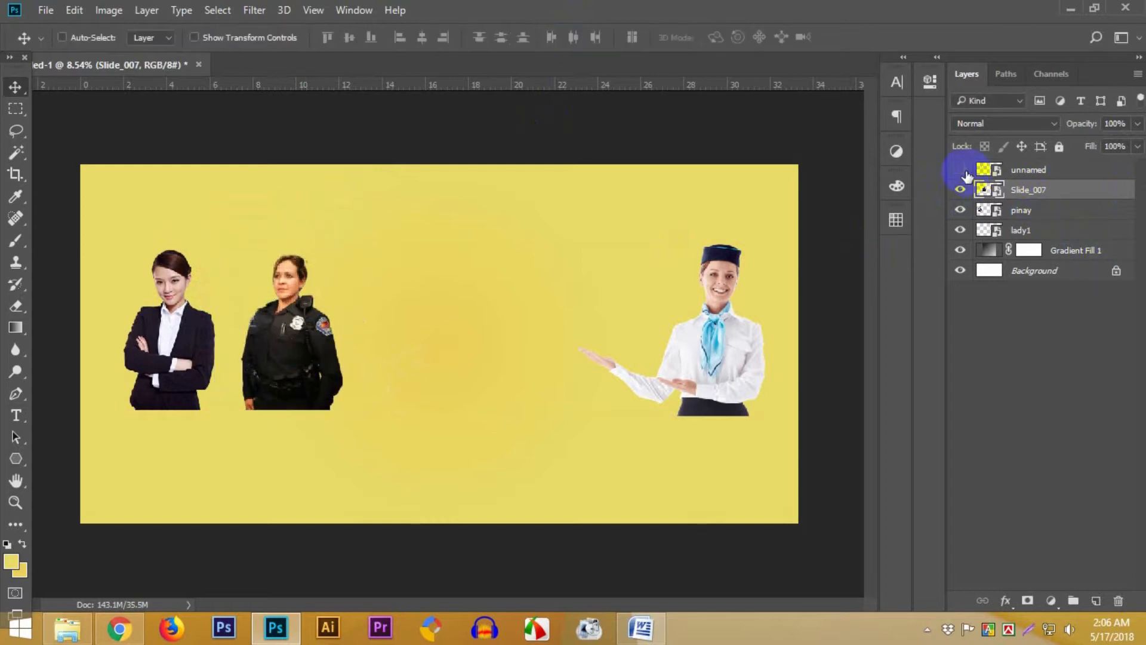
Show the unnamed layer and move the doctor to the middle of the canvas
{"action": "left_click", "coordinate": [960, 170]}
{"action": "left_click", "coordinate": [1029, 170]}
{"action": "left_click_drag", "start_coordinate": [184, 331], "coordinate": [385, 363]}
Put the Slide_007 layer above the unnamed layer and move the officer right, beside the flight attendant
{"action": "left_click_drag", "start_coordinate": [1027, 193], "coordinate": [1036, 205]}
{"action": "left_click", "coordinate": [1040, 171]}
{"action": "left_click_drag", "start_coordinate": [290, 353], "coordinate": [585, 362]}
Move lady1 to the canvas's left edge and place the pinay image directly to her right
{"action": "left_click", "coordinate": [1018, 231]}
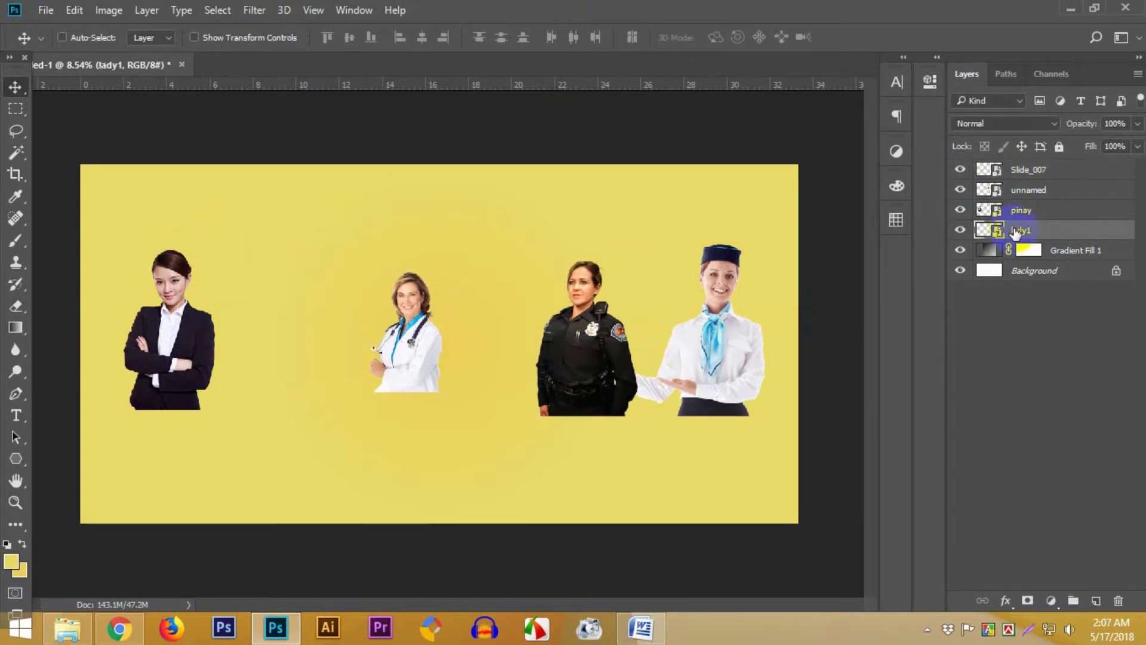
{"action": "left_click_drag", "start_coordinate": [744, 335], "coordinate": [304, 357]}
{"action": "left_click", "coordinate": [1023, 211]}
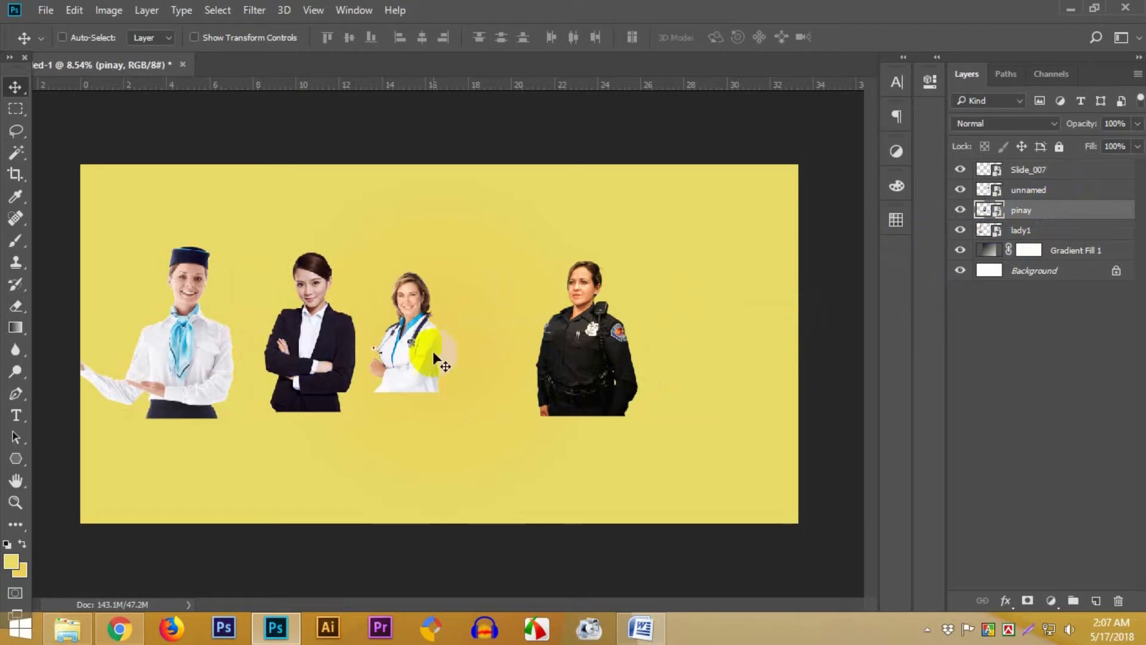
Enlarge the doctor on the unnamed layer and position her to the right of the officer
{"action": "left_click", "coordinate": [1028, 190]}
{"action": "left_click_drag", "start_coordinate": [622, 343], "coordinate": [883, 332]}
{"action": "key", "text": "ctrl+z"}
{"action": "key", "text": "ctrl+t"}
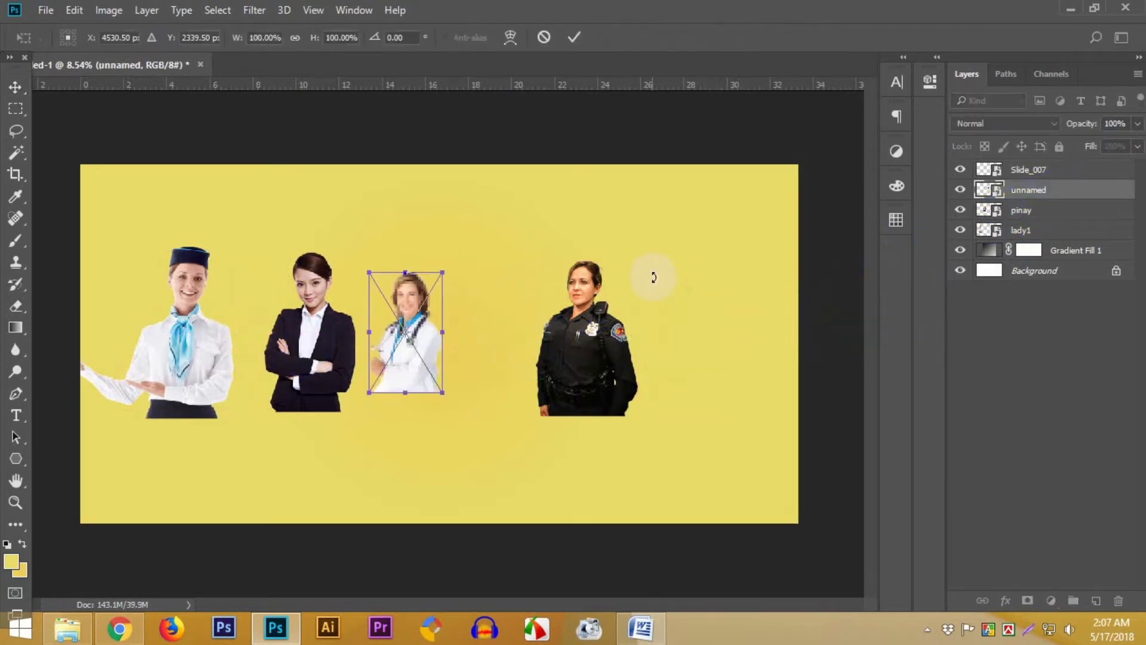
{"action": "left_click_drag", "start_coordinate": [445, 271], "coordinate": [741, 325]}
{"action": "left_click", "coordinate": [575, 37]}
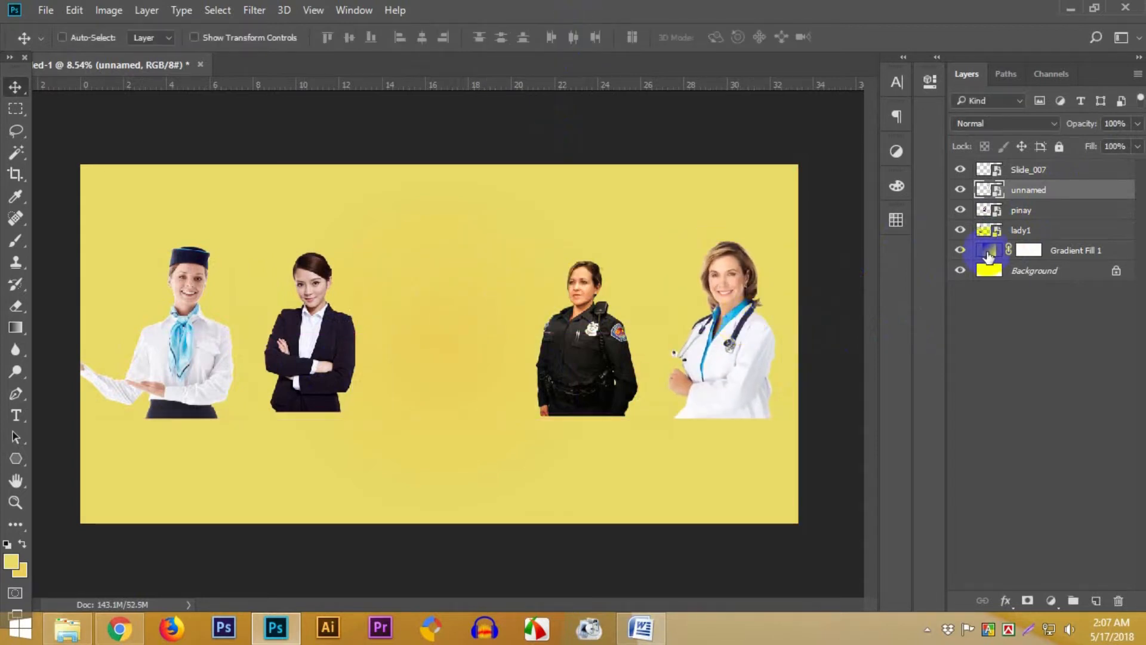
Enlarge the officer on the Slide_007 layer slightly with Free Transform
{"action": "left_click", "coordinate": [1033, 170]}
{"action": "key", "text": "ctrl+t"}
{"action": "left_click_drag", "start_coordinate": [652, 220], "coordinate": [651, 214]}
{"action": "left_click", "coordinate": [574, 37]}
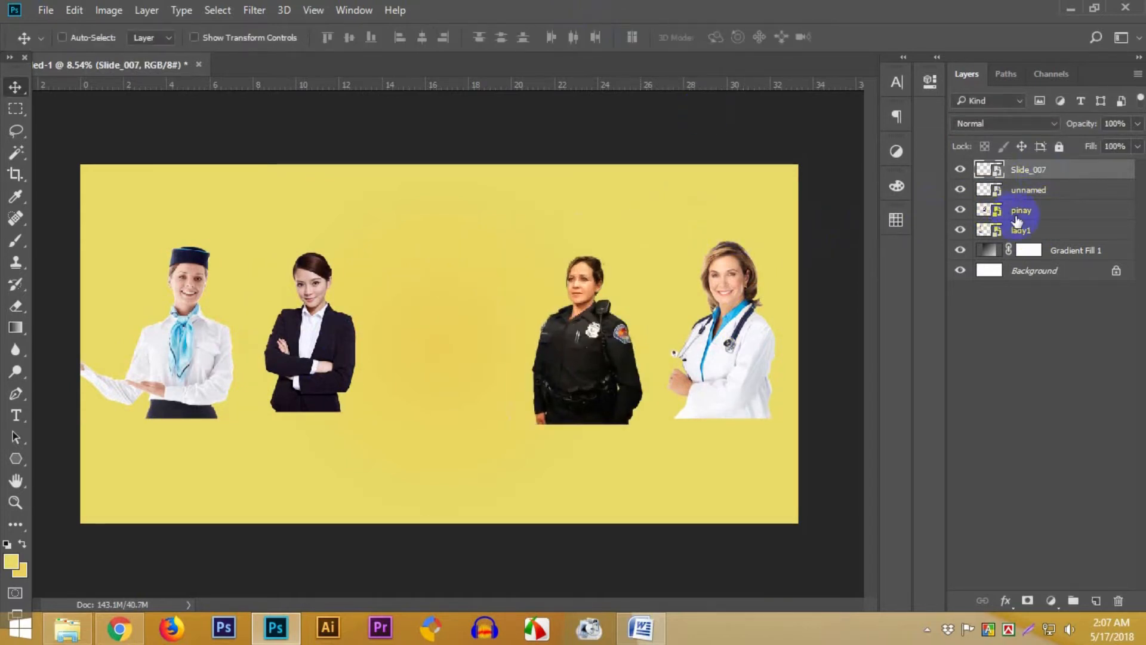
Nudge the Slide_007 and unnamed layers together horizontally to fine-tune the position of the officer and doctor
{"action": "left_click", "coordinate": [1037, 190], "text": "ctrl"}
{"action": "key", "text": "shift+Right"}
{"action": "key", "text": "shift+Right"}
{"action": "key", "text": "shift+Right"}
{"action": "key", "text": "shift+Right"}
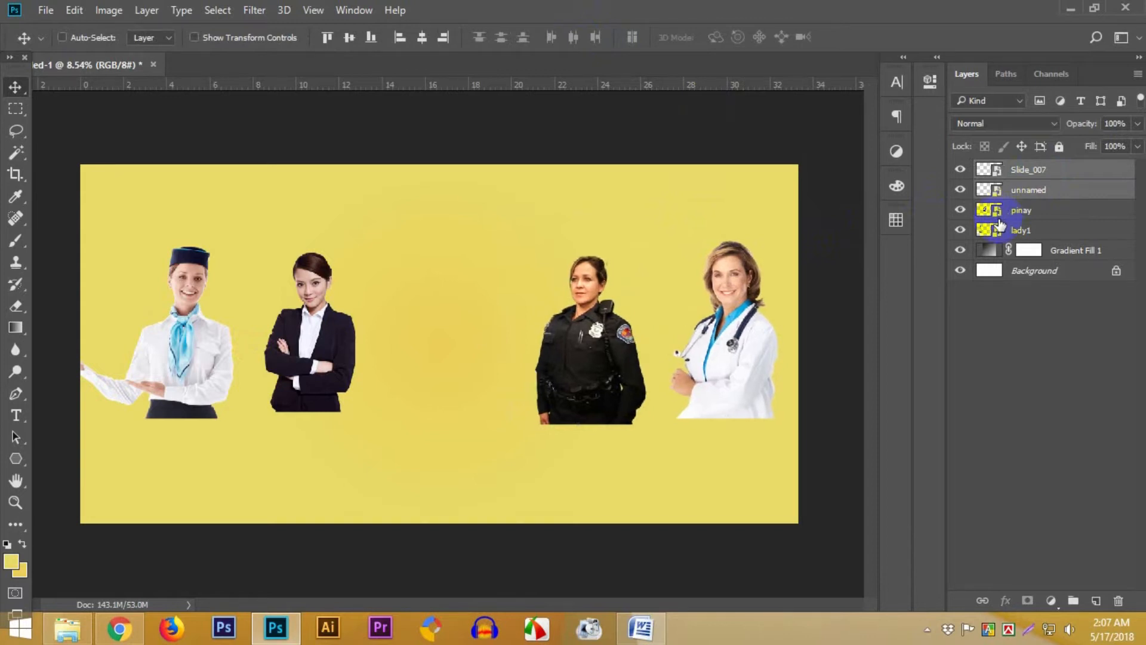
{"action": "key", "text": "shift+Left"}
{"action": "key", "text": "shift+Left"}
{"action": "key", "text": "shift+Left"}
{"action": "key", "text": "shift+Left"}
{"action": "key", "text": "shift+Left"}
{"action": "key", "text": "shift+Left"}
{"action": "key", "text": "shift+Left"}
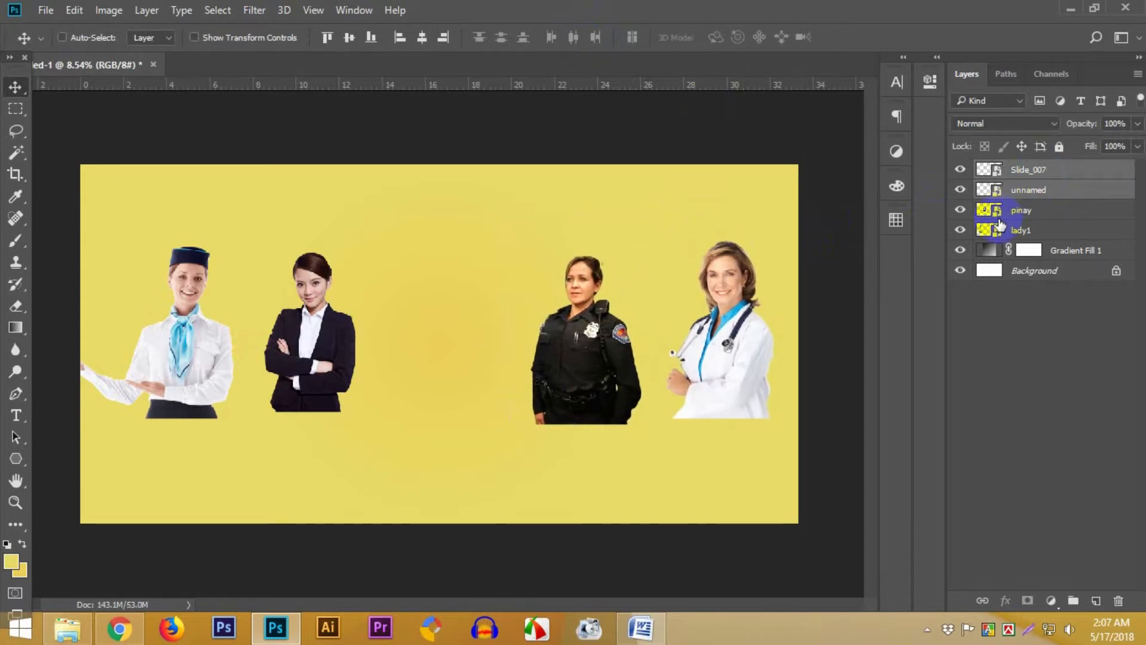
Nudge the lady1 and pinay layers together slightly to the left on the canvas
{"action": "left_click", "coordinate": [1039, 228]}
{"action": "left_click", "coordinate": [1039, 212], "text": "ctrl"}
{"action": "key", "text": "shift+Left"}
{"action": "key", "text": "shift+Left"}
{"action": "key", "text": "shift+Left"}
{"action": "key", "text": "shift+Left"}
{"action": "key", "text": "shift+Left"}
{"action": "key", "text": "shift+Left"}
{"action": "key", "text": "shift+Left"}
{"action": "key", "text": "shift+Left"}
{"action": "key", "text": "shift+Left"}
{"action": "key", "text": "shift+Left"}
{"action": "key", "text": "shift+Left"}
{"action": "key", "text": "shift+Left"}
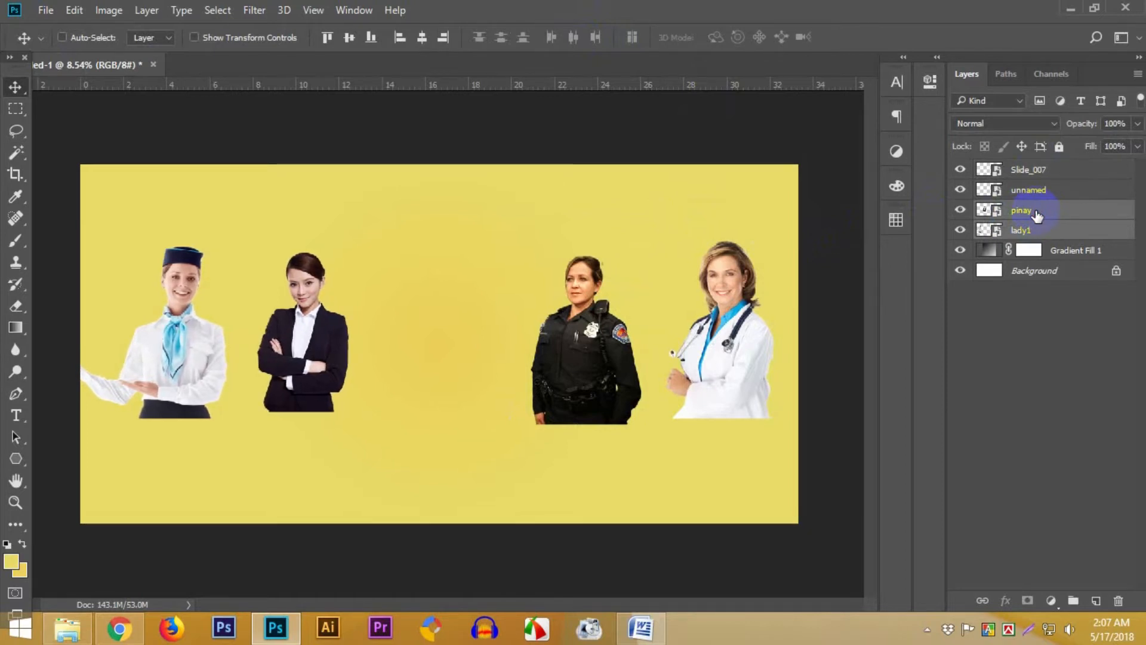
Enlarge the businesswoman on the pinay layer slightly with Free Transform, to about 72.5% scale
{"action": "left_click", "coordinate": [1037, 215]}
{"action": "key", "text": "ctrl+t"}
{"action": "left_click_drag", "start_coordinate": [353, 254], "coordinate": [356, 242]}
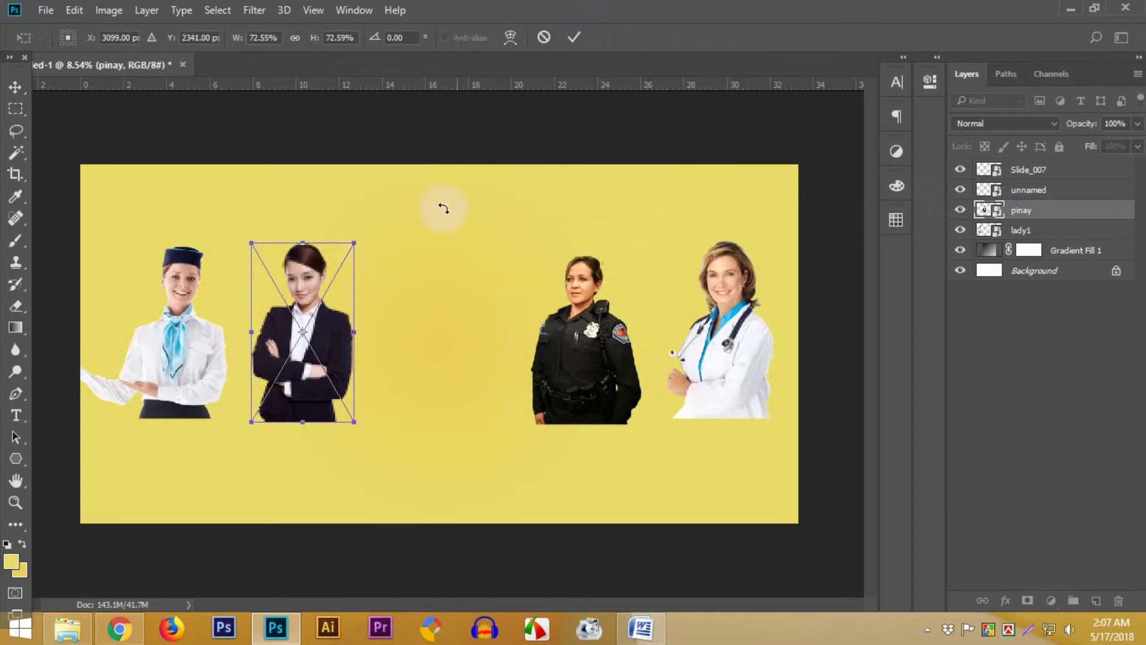
{"action": "left_click", "coordinate": [575, 36]}
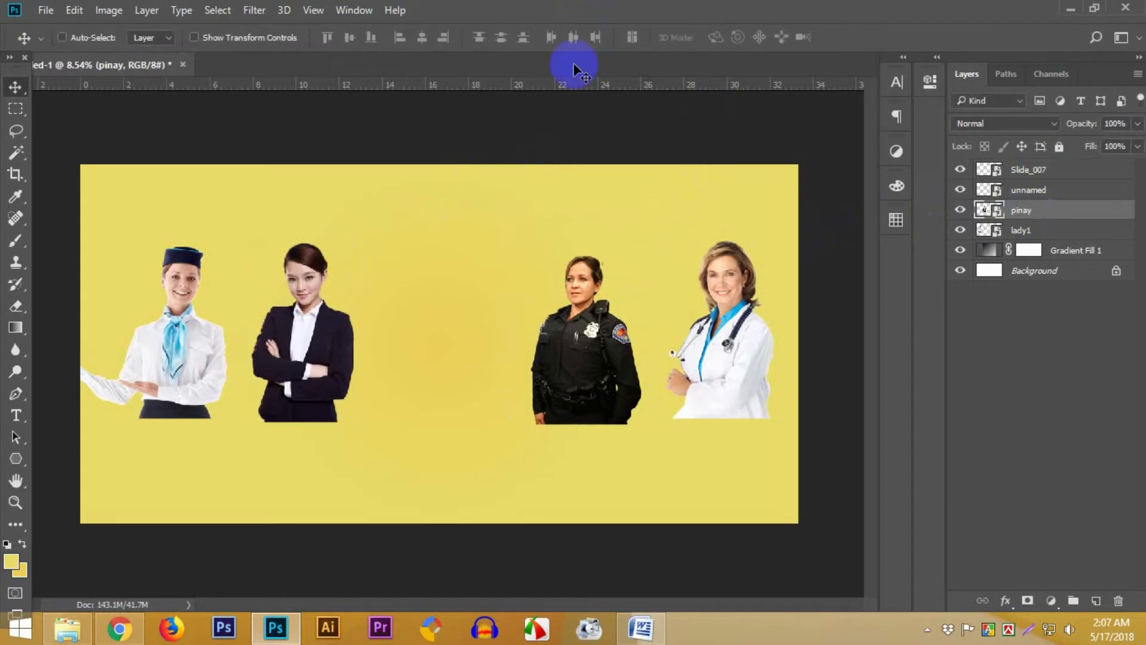
Align the vertical centers of the four women's layers, lady1 through Slide_007
{"action": "left_click", "coordinate": [1052, 228]}
{"action": "left_click", "coordinate": [1049, 173], "text": "shift"}
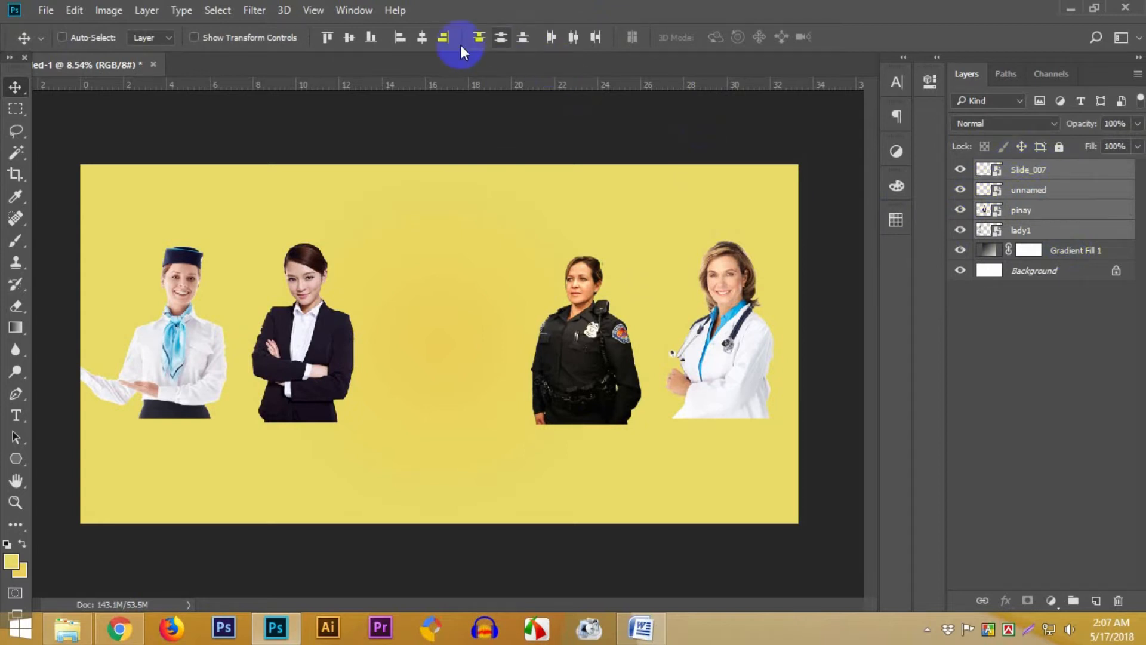
{"action": "left_click", "coordinate": [351, 37]}
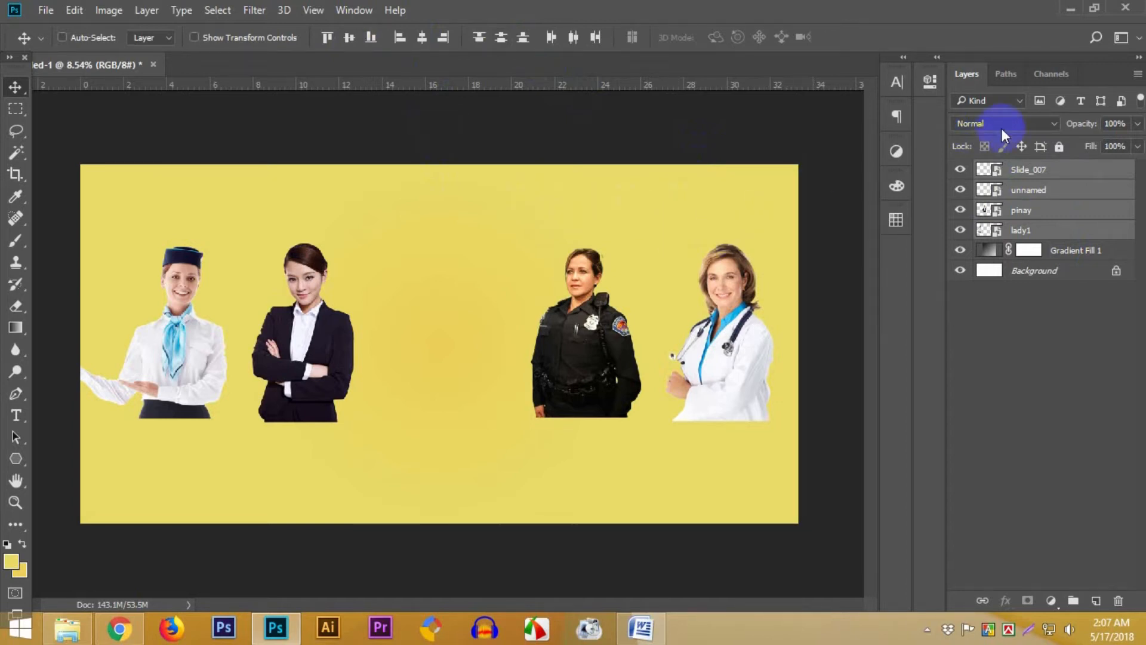
Nudge the officer and doctor layers, Slide_007 and unnamed, together to the right, nearer the canvas's right edge
{"action": "left_click", "coordinate": [1087, 175]}
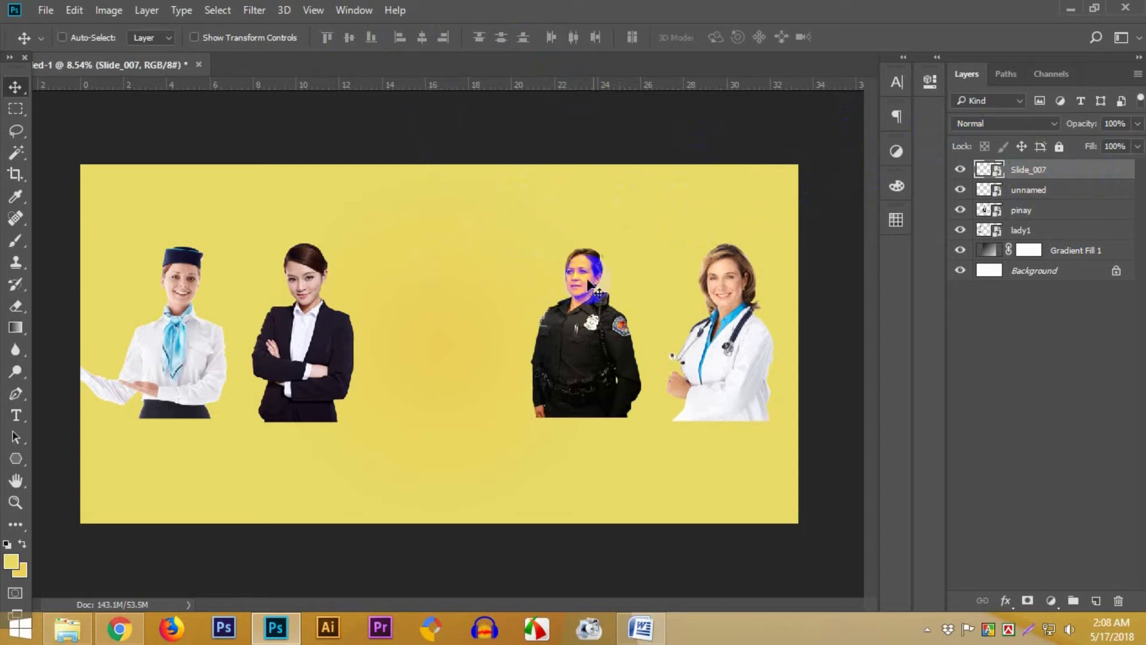
{"action": "left_click", "coordinate": [1051, 191], "text": "shift"}
{"action": "key", "text": "shift+Right"}
{"action": "key", "text": "shift+Right"}
{"action": "key", "text": "shift+Right"}
{"action": "key", "text": "shift+Right"}
{"action": "key", "text": "shift+Right"}
{"action": "key", "text": "shift+Right"}
{"action": "key", "text": "shift+Right"}
{"action": "key", "text": "shift+Right"}
{"action": "key", "text": "shift+Right"}
{"action": "key", "text": "shift+Right"}
{"action": "key", "text": "shift+Right"}
{"action": "key", "text": "shift+Right"}
{"action": "key", "text": "shift+Right"}
{"action": "key", "text": "shift+Right"}
{"action": "key", "text": "shift+Right"}
{"action": "key", "text": "shift+Right"}
{"action": "key", "text": "shift+Right"}
{"action": "key", "text": "shift+Right"}
Shift the pinay and lady1 layers together further left, letting lady1's outstretched hand run past the canvas edge
{"action": "left_click", "coordinate": [1027, 210]}
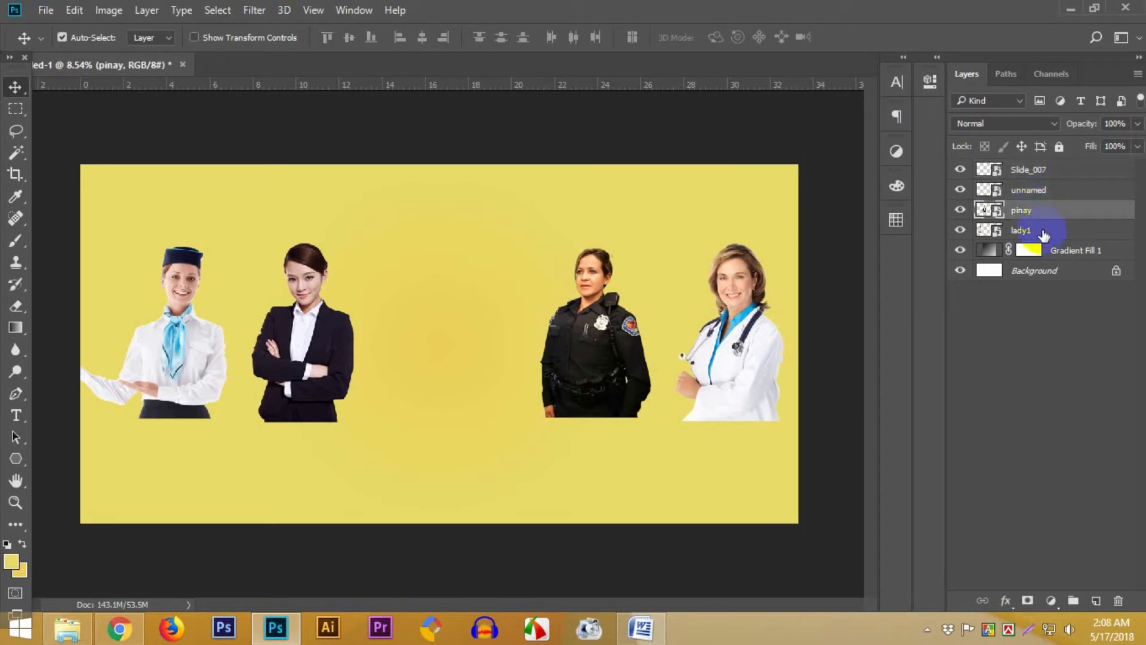
{"action": "left_click", "coordinate": [1043, 233], "text": "shift"}
{"action": "key", "text": "shift+Left"}
{"action": "key", "text": "shift+Left"}
{"action": "key", "text": "shift+Left"}
{"action": "key", "text": "shift+Left"}
{"action": "key", "text": "shift+Left"}
{"action": "key", "text": "shift+Left"}
{"action": "key", "text": "shift+Left"}
{"action": "key", "text": "shift+Left"}
{"action": "key", "text": "shift+Left"}
{"action": "key", "text": "shift+Left"}
{"action": "key", "text": "shift+Left"}
{"action": "key", "text": "shift+Left"}
{"action": "key", "text": "shift+Left"}
{"action": "key", "text": "shift+Left"}
{"action": "key", "text": "shift+Left"}
{"action": "key", "text": "shift+Left"}
{"action": "key", "text": "shift+Left"}
{"action": "key", "text": "shift+Left"}
{"action": "key", "text": "shift+Left"}
{"action": "key", "text": "shift+Left"}
{"action": "key", "text": "shift+Left"}
{"action": "key", "text": "shift+Left"}
{"action": "key", "text": "shift+Left"}
{"action": "key", "text": "shift+Left"}
{"action": "key", "text": "shift+Left"}
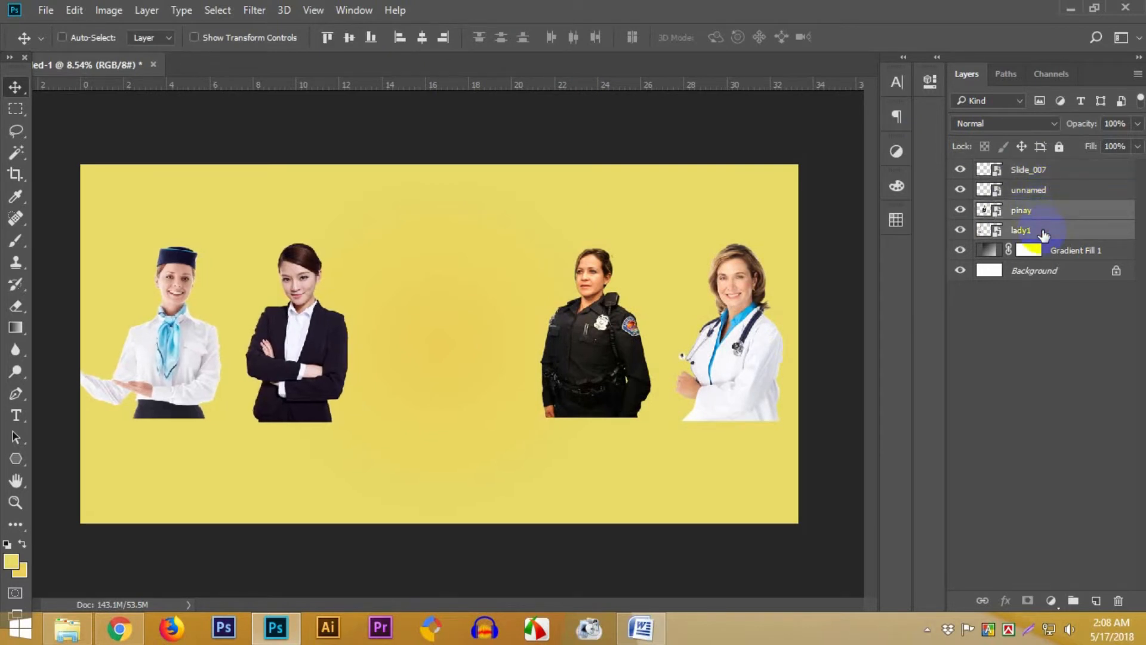
{"action": "key", "text": "shift+Left"}
{"action": "key", "text": "shift+Left"}
{"action": "key", "text": "shift+Left"}
{"action": "key", "text": "shift+Left"}
{"action": "key", "text": "shift+Left"}
{"action": "key", "text": "shift+Left"}
{"action": "key", "text": "shift+Left"}
{"action": "key", "text": "shift+Left"}
{"action": "key", "text": "shift+Left"}
{"action": "key", "text": "shift+Left"}
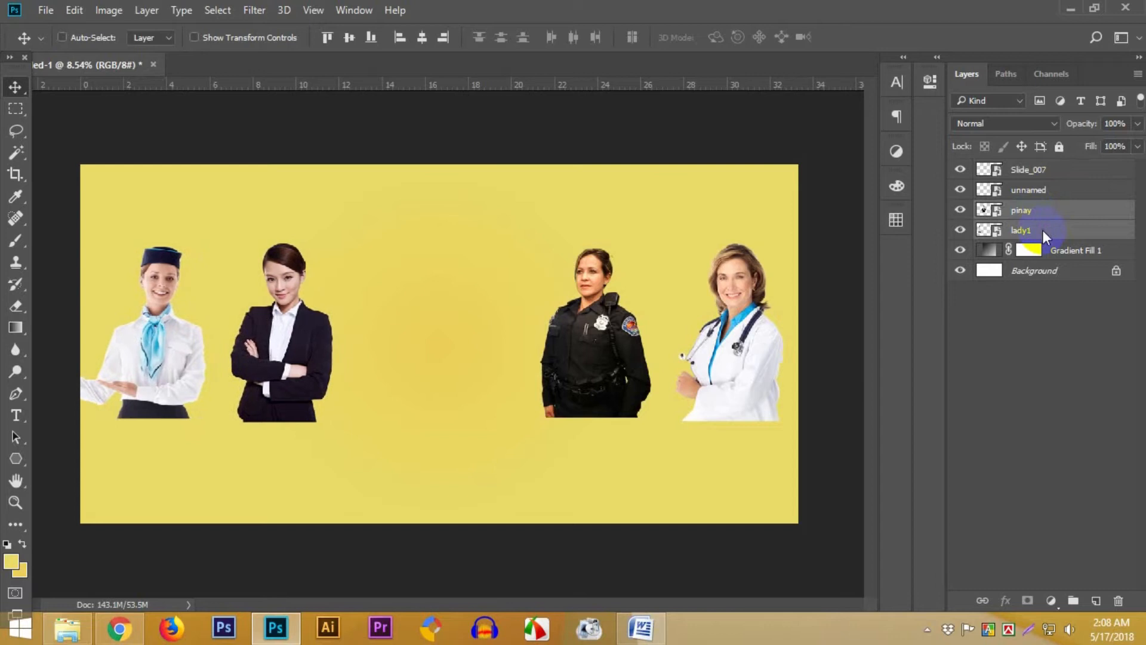
{"action": "key", "text": "shift+Left"}
{"action": "key", "text": "shift+Left"}
{"action": "key", "text": "shift+Left"}
{"action": "key", "text": "shift+Left"}
{"action": "key", "text": "shift+Left"}
{"action": "key", "text": "shift+Left"}
{"action": "key", "text": "shift+Left"}
{"action": "key", "text": "shift+Left"}
{"action": "key", "text": "shift+Left"}
{"action": "key", "text": "shift+Left"}
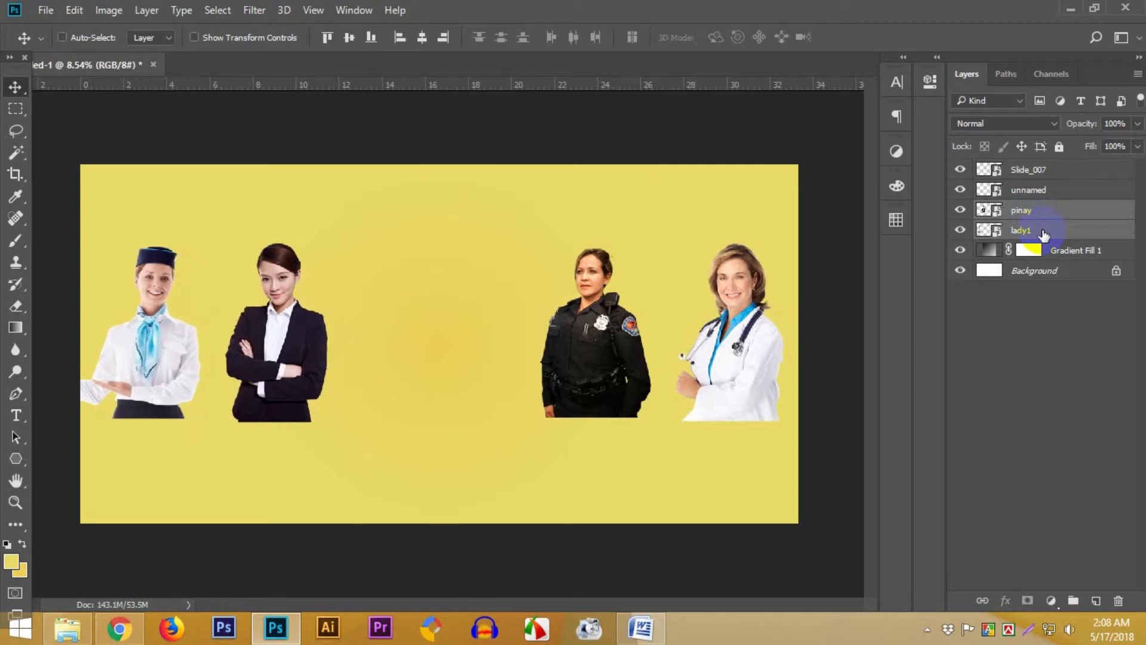
{"action": "key", "text": "shift+Right"}
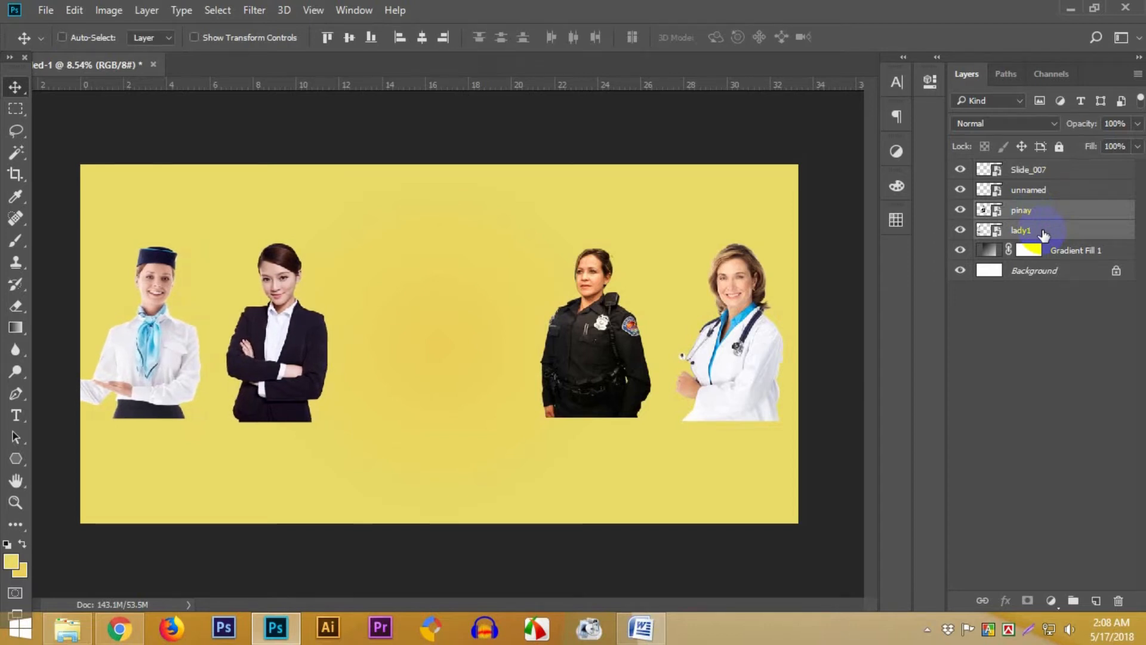
Move the officer and doctor together a little further right, keeping the spacing between them
{"action": "left_click", "coordinate": [1046, 188]}
{"action": "left_click", "coordinate": [1047, 169], "text": "shift"}
{"action": "key", "text": "shift+Right"}
{"action": "key", "text": "shift+Right"}
{"action": "key", "text": "shift+Right"}
{"action": "key", "text": "shift+Right"}
{"action": "key", "text": "shift+Right"}
{"action": "key", "text": "shift+Right"}
{"action": "key", "text": "shift+Right"}
{"action": "key", "text": "shift+Right"}
{"action": "key", "text": "shift+Right"}
{"action": "key", "text": "shift+Right"}
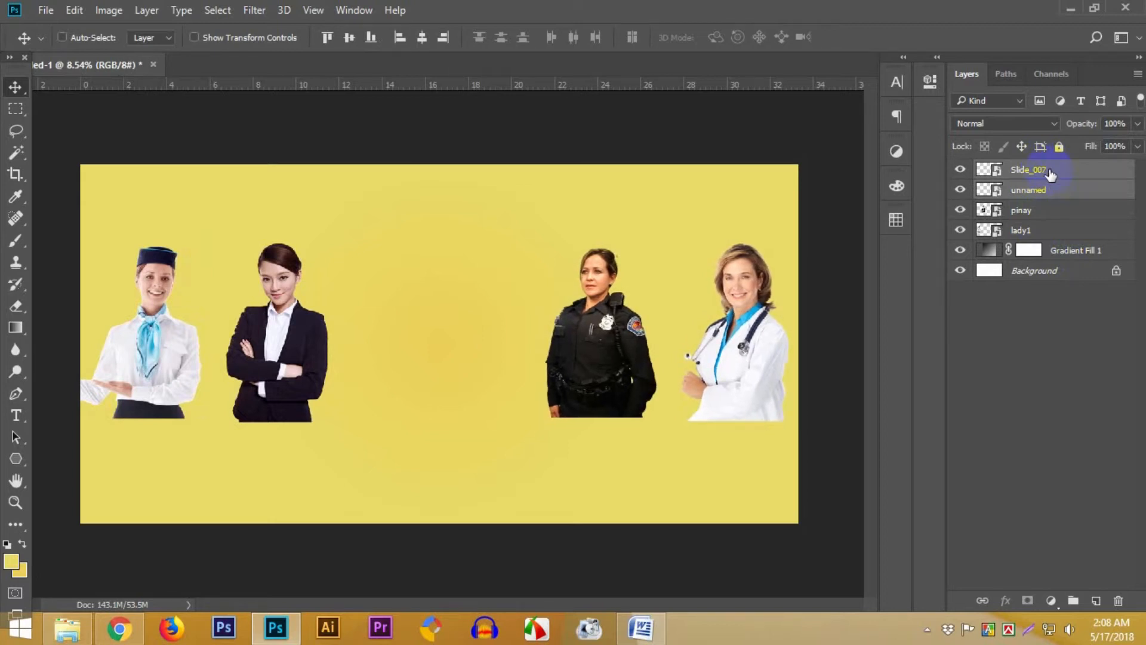
Nudge only the officer on the Slide_007 layer slightly right, closer to the doctor
{"action": "left_click", "coordinate": [1051, 173]}
{"action": "key", "text": "shift+Right"}
{"action": "key", "text": "shift+Right"}
{"action": "key", "text": "shift+Right"}
{"action": "key", "text": "shift+Right"}
{"action": "key", "text": "shift+Right"}
{"action": "key", "text": "shift+Right"}
{"action": "key", "text": "shift+Right"}
{"action": "key", "text": "shift+Right"}
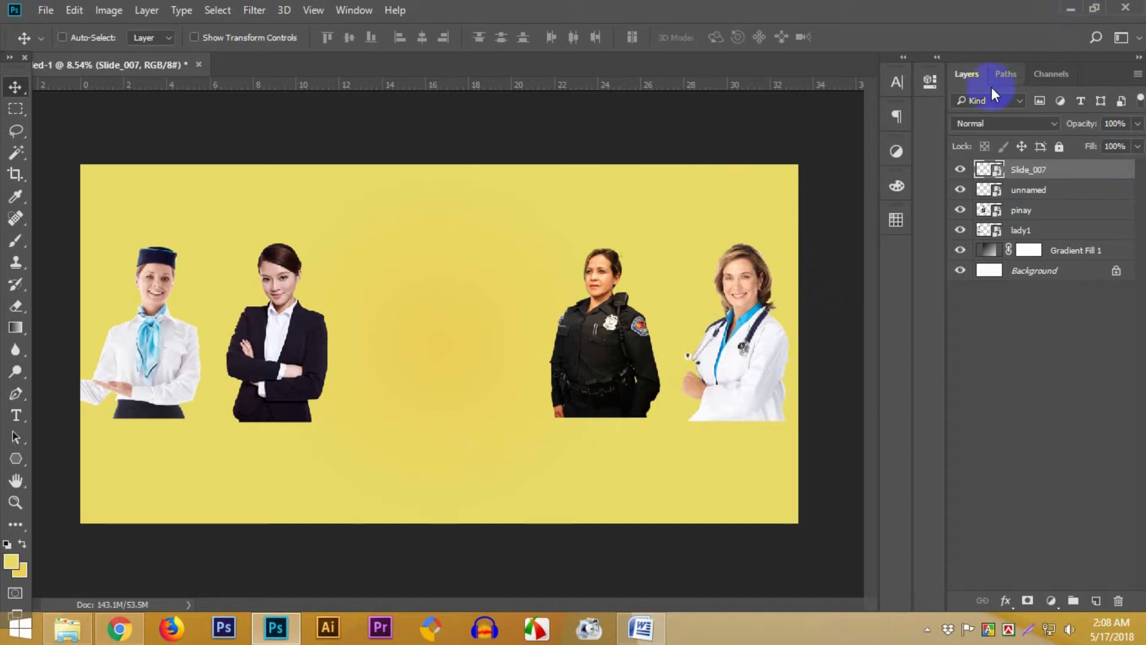
Copy the line আমার ডাক্তার আম্মু from the Word document on the desktop and return to Photoshop
{"action": "left_click", "coordinate": [1058, 7]}
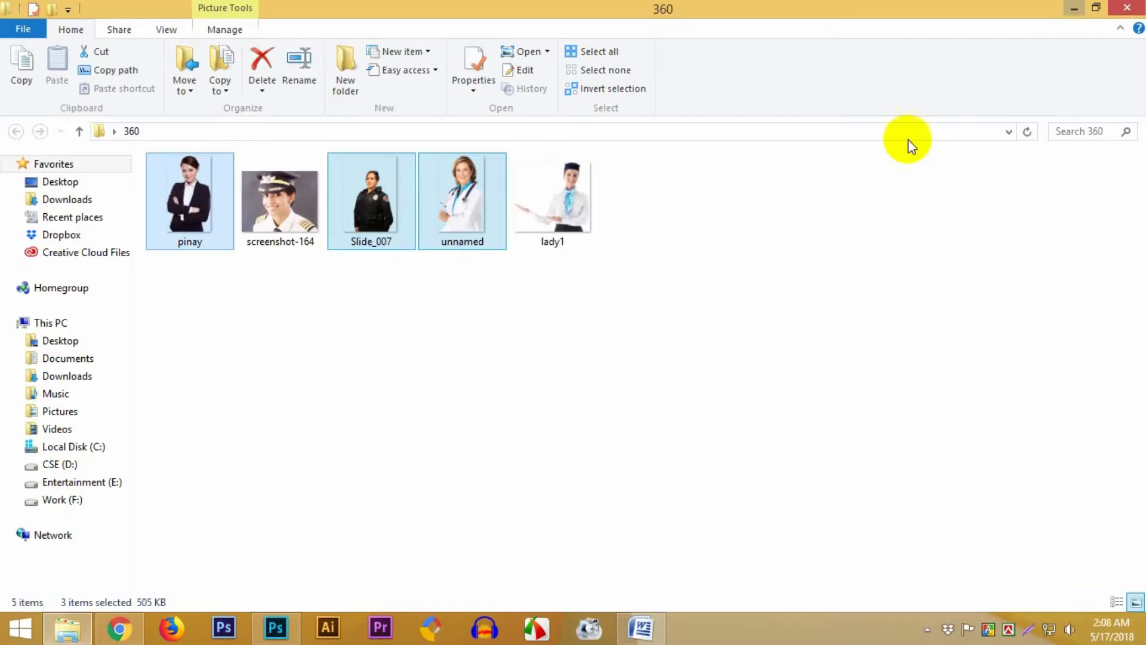
{"action": "left_click", "coordinate": [1073, 9]}
{"action": "left_click", "coordinate": [796, 260]}
{"action": "double_click", "coordinate": [787, 281]}
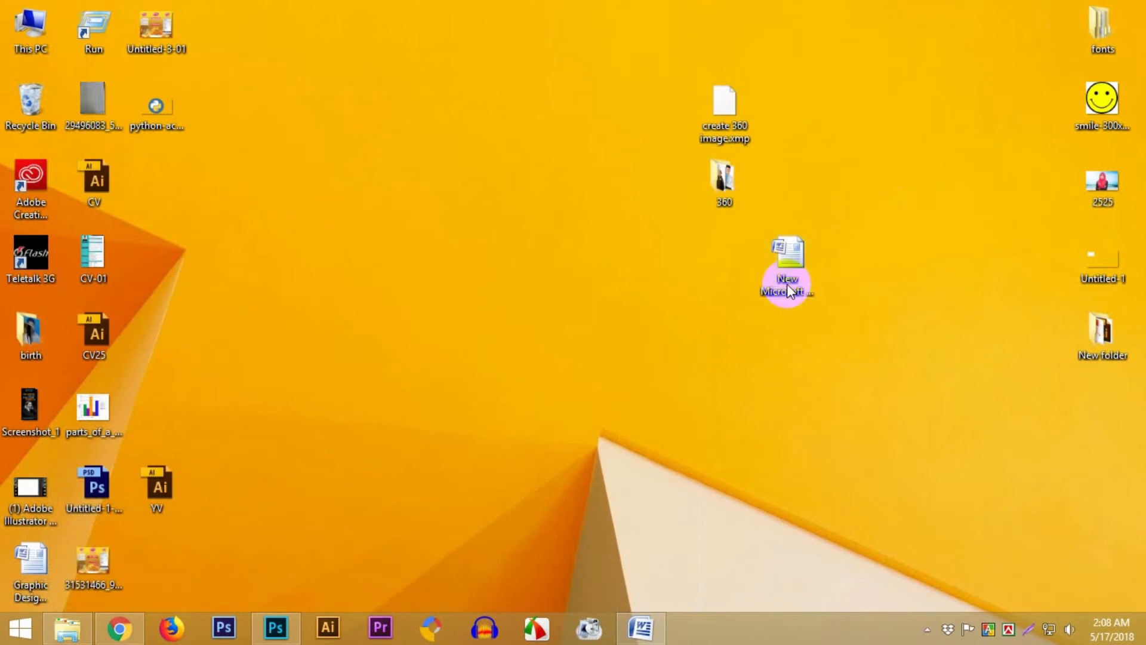
{"action": "left_click_drag", "start_coordinate": [371, 237], "coordinate": [268, 236]}
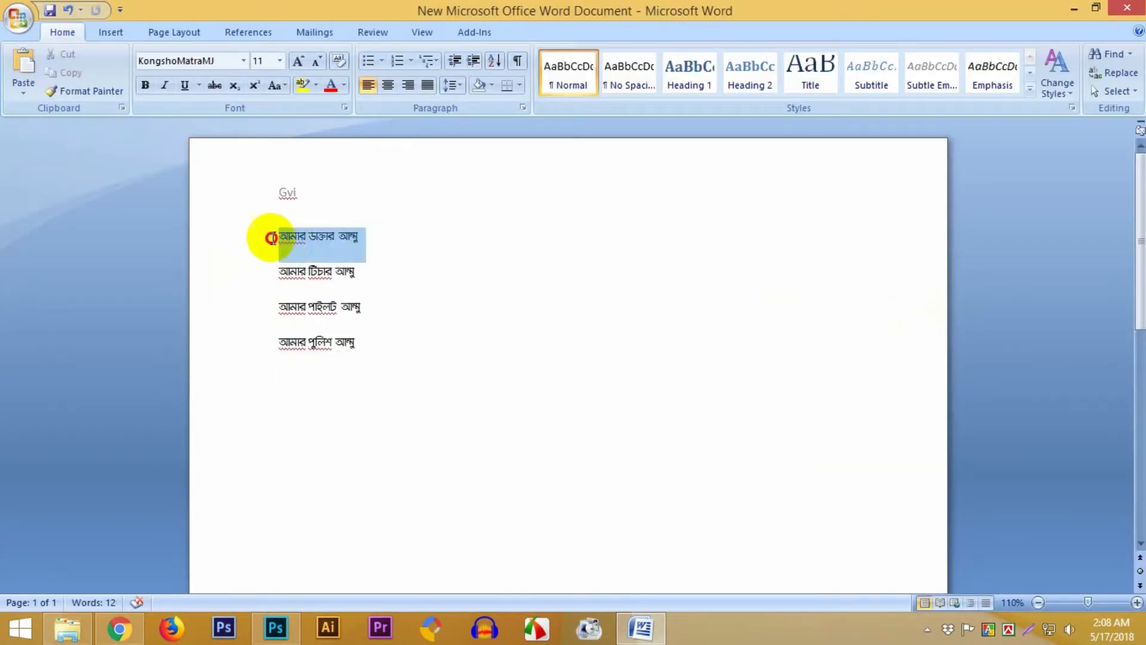
{"action": "left_click", "coordinate": [1074, 8]}
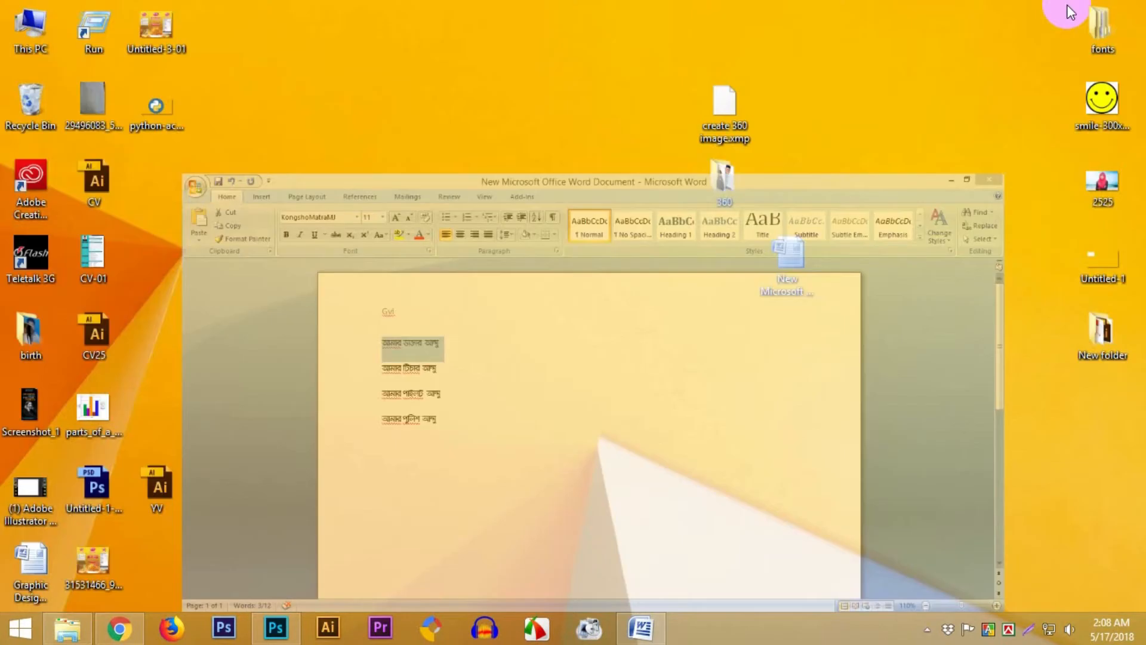
{"action": "left_click", "coordinate": [275, 627]}
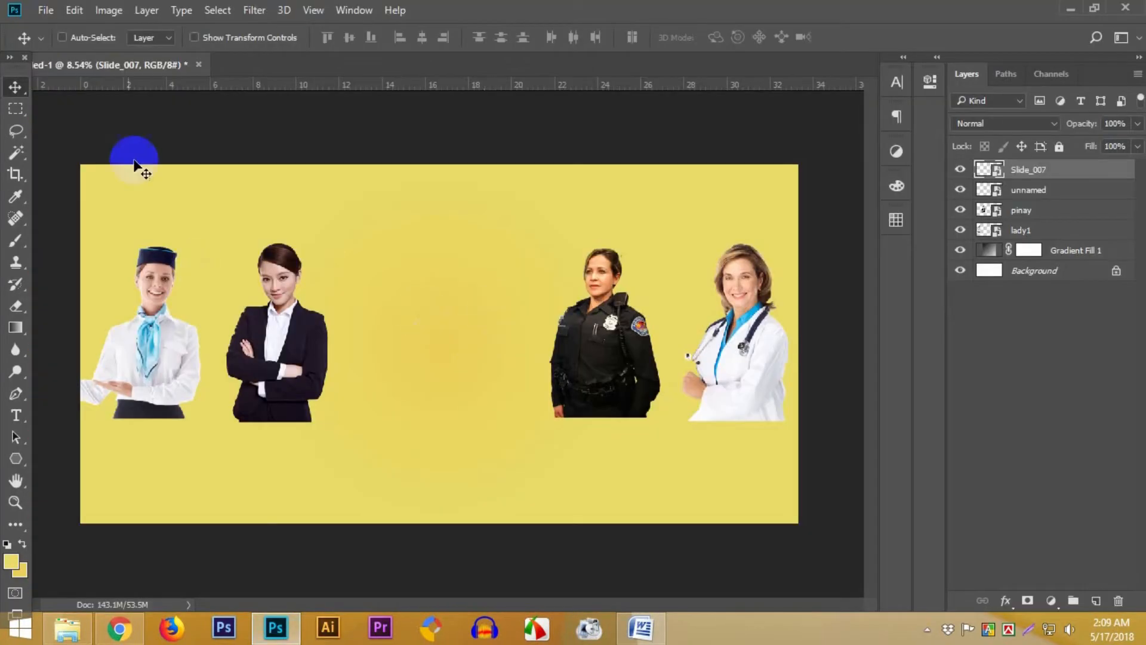
Add the copied caption আমার ডাক্তার আম্মু below the doctor as point text at 60 pt
{"action": "left_click", "coordinate": [9, 423]}
{"action": "left_click", "coordinate": [634, 414]}
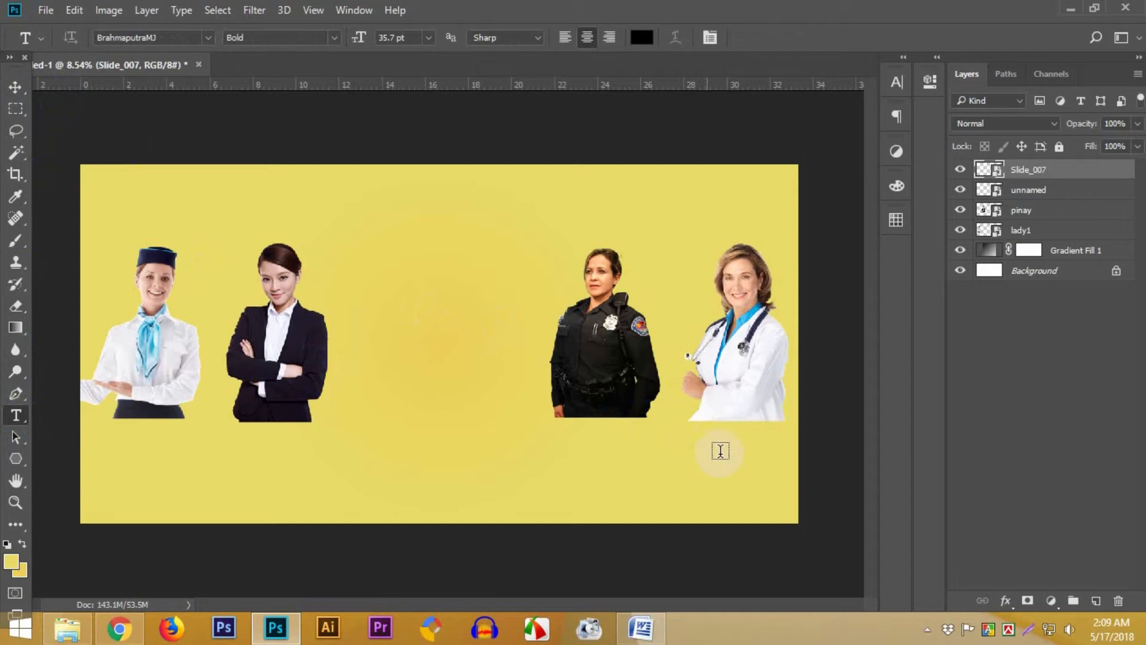
{"action": "left_click", "coordinate": [706, 453]}
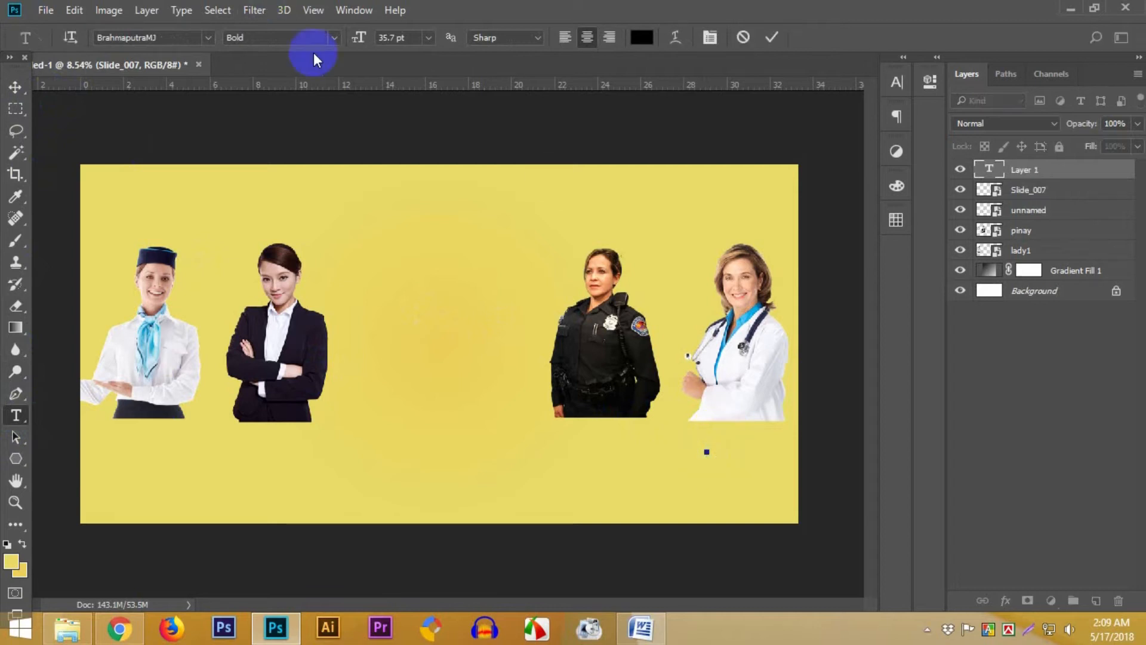
{"action": "left_click", "coordinate": [426, 37]}
{"action": "left_click", "coordinate": [431, 321]}
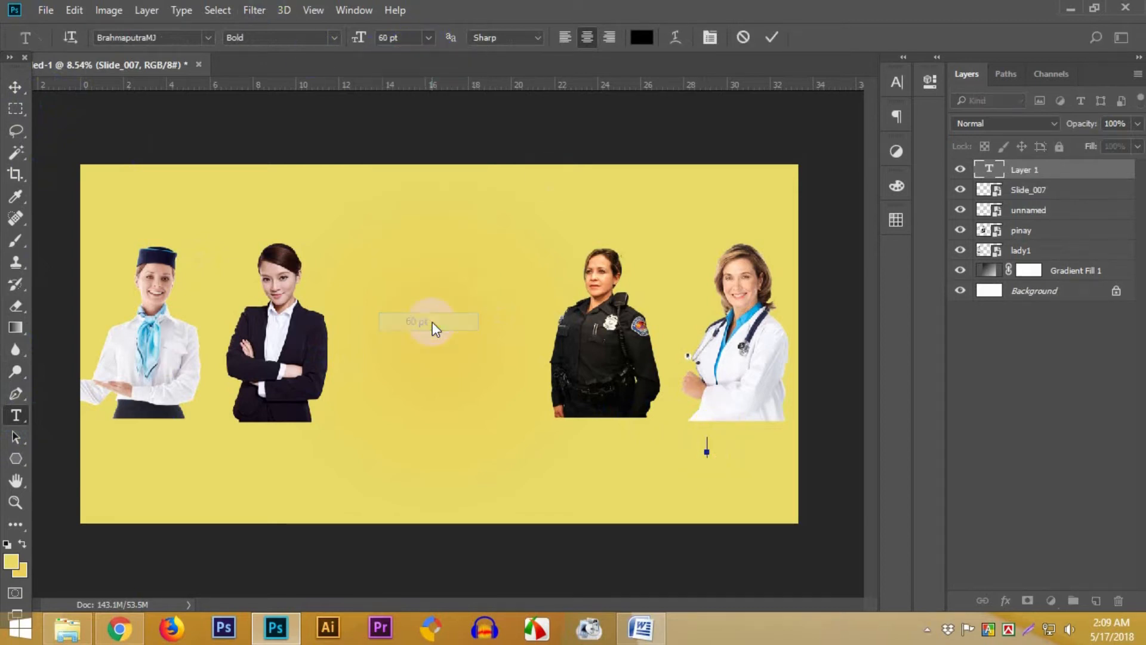
{"action": "type", "text": "Avgvi Wv³vi Av¤§y"}
{"action": "left_click", "coordinate": [770, 37]}
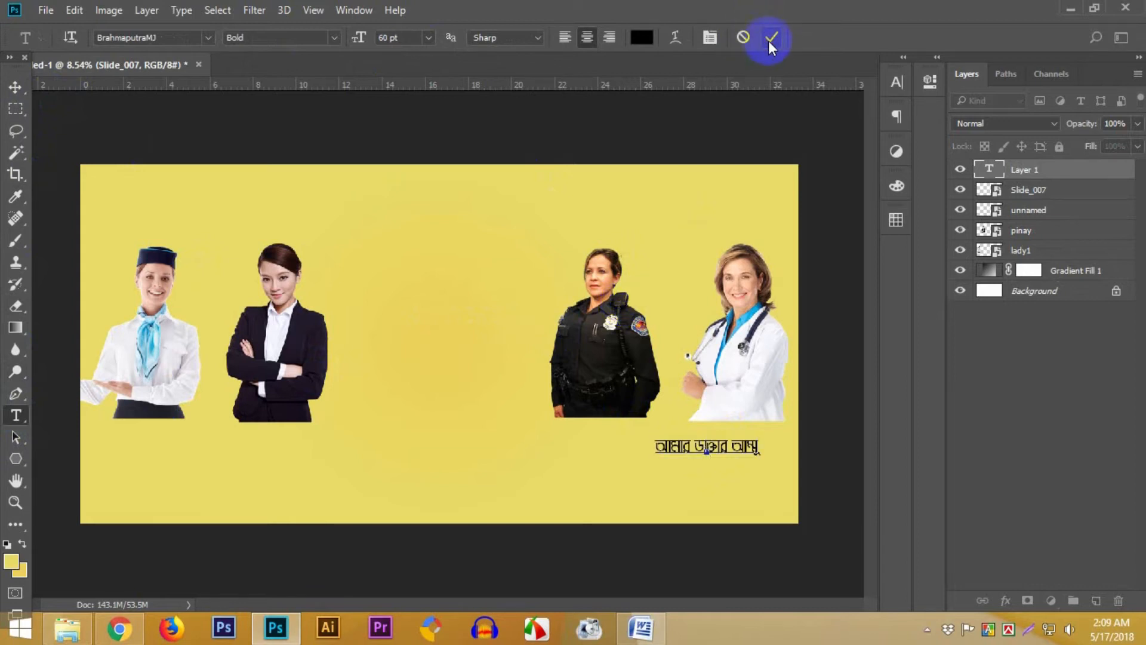
{"action": "left_click", "coordinate": [16, 86]}
Move the caption to sit centered just beneath the doctor
{"action": "scroll", "coordinate": [726, 456], "scroll_direction": "up", "scroll_amount": 3}
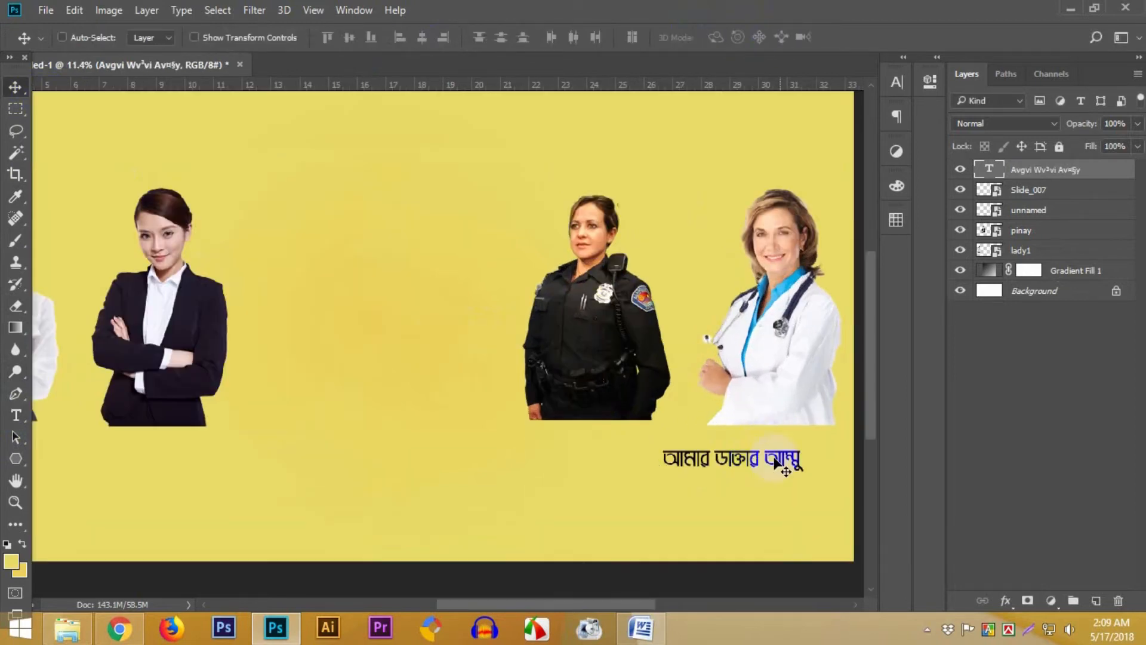
{"action": "scroll", "coordinate": [600, 465], "scroll_direction": "up", "scroll_amount": 4}
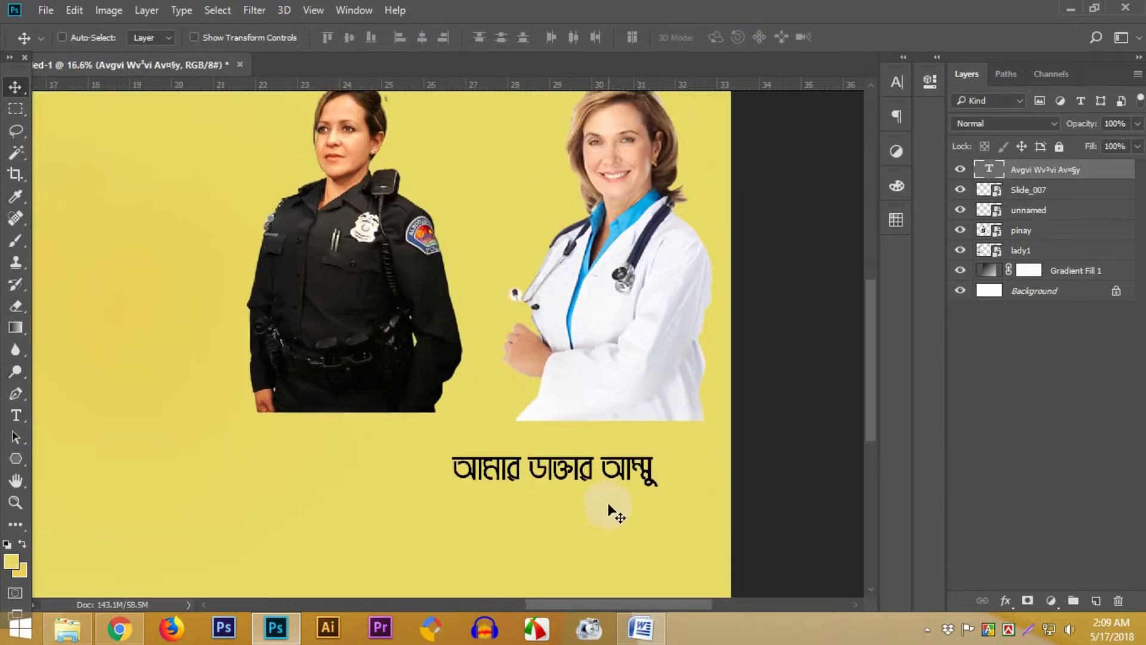
{"action": "left_click_drag", "start_coordinate": [497, 465], "coordinate": [561, 451]}
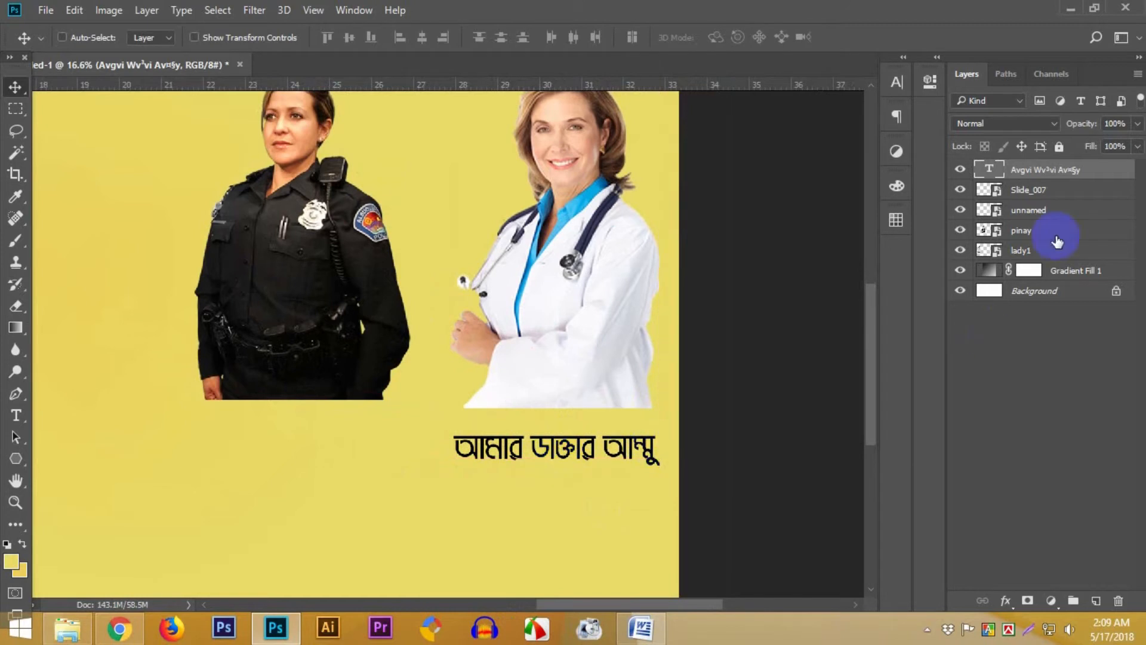
Change the doctor caption's font to KongshoMJ Bold
{"action": "double_click", "coordinate": [989, 170]}
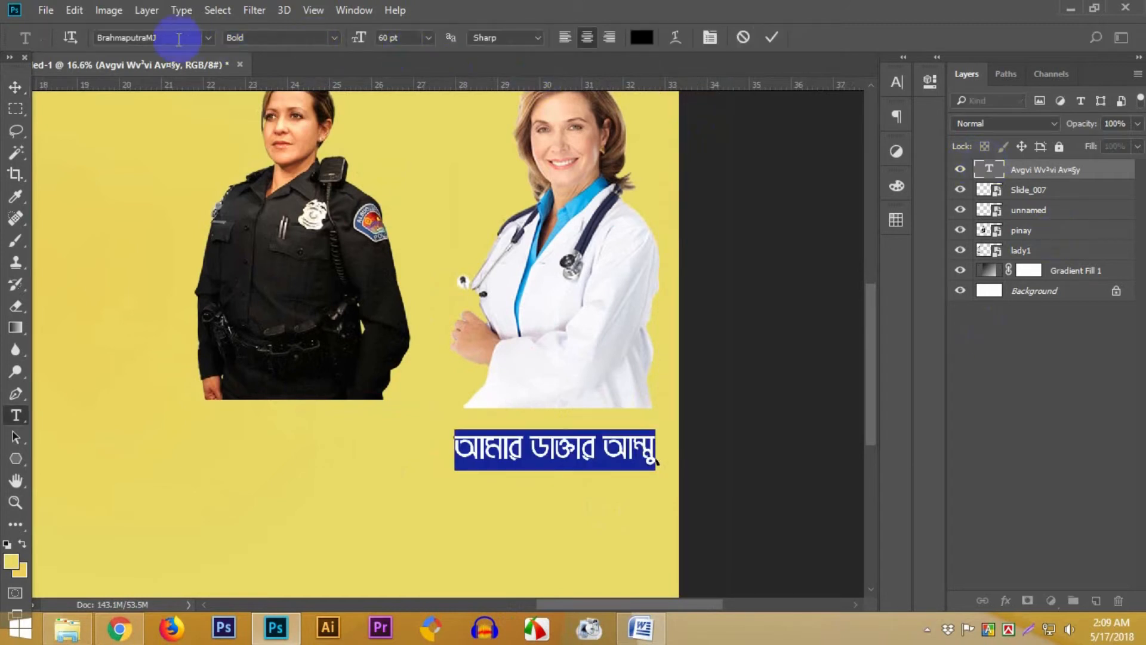
{"action": "left_click", "coordinate": [179, 39]}
{"action": "type", "text": "kong"}
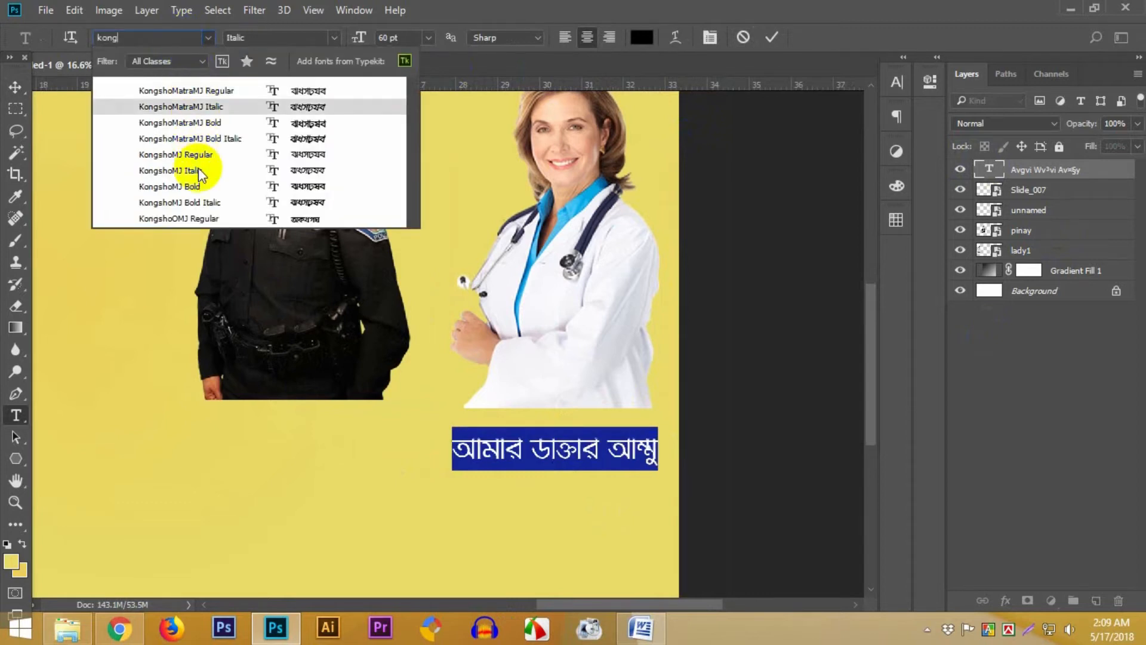
{"action": "left_click", "coordinate": [198, 186]}
{"action": "left_click", "coordinate": [772, 37]}
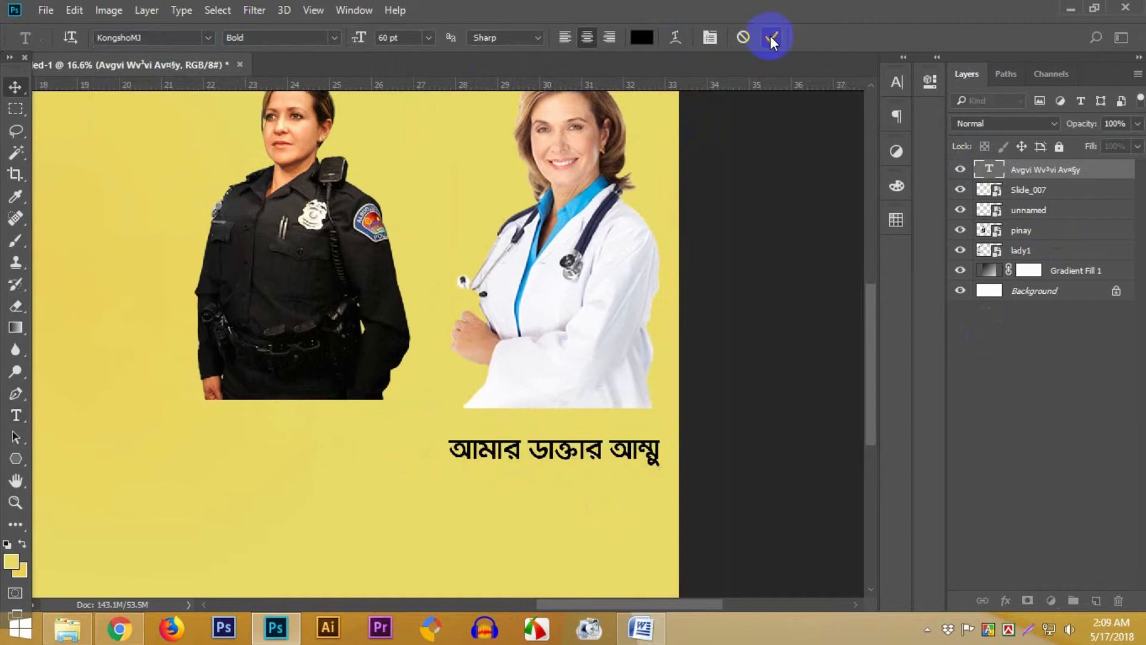
{"action": "key", "text": "v"}
Copy the line আমার পুলিশ আম্মু from the Word document and return to Photoshop
{"action": "scroll", "coordinate": [665, 197], "scroll_direction": "down", "scroll_amount": 3}
{"action": "scroll", "coordinate": [659, 223], "scroll_direction": "down", "scroll_amount": 2}
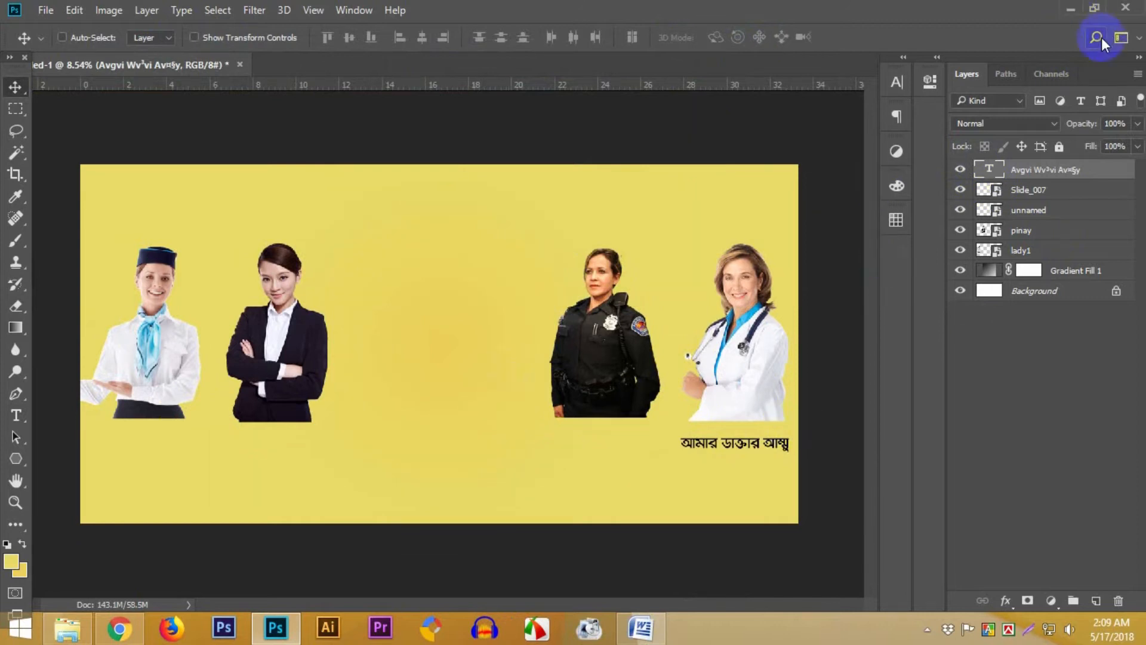
{"action": "left_click", "coordinate": [1069, 8]}
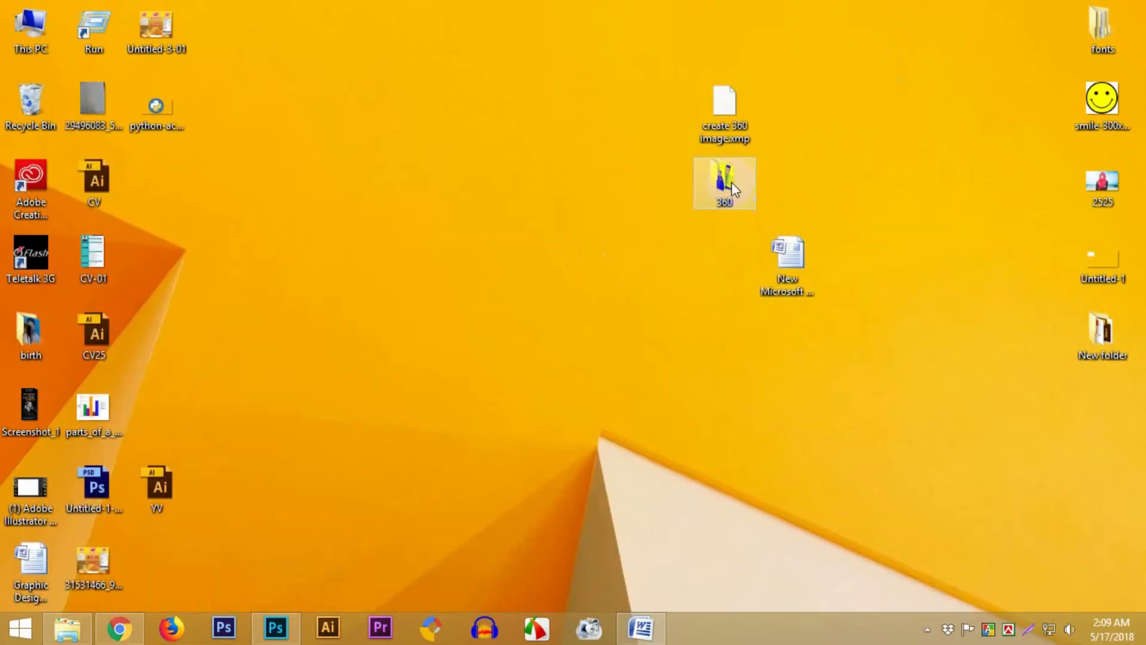
{"action": "left_click", "coordinate": [641, 627]}
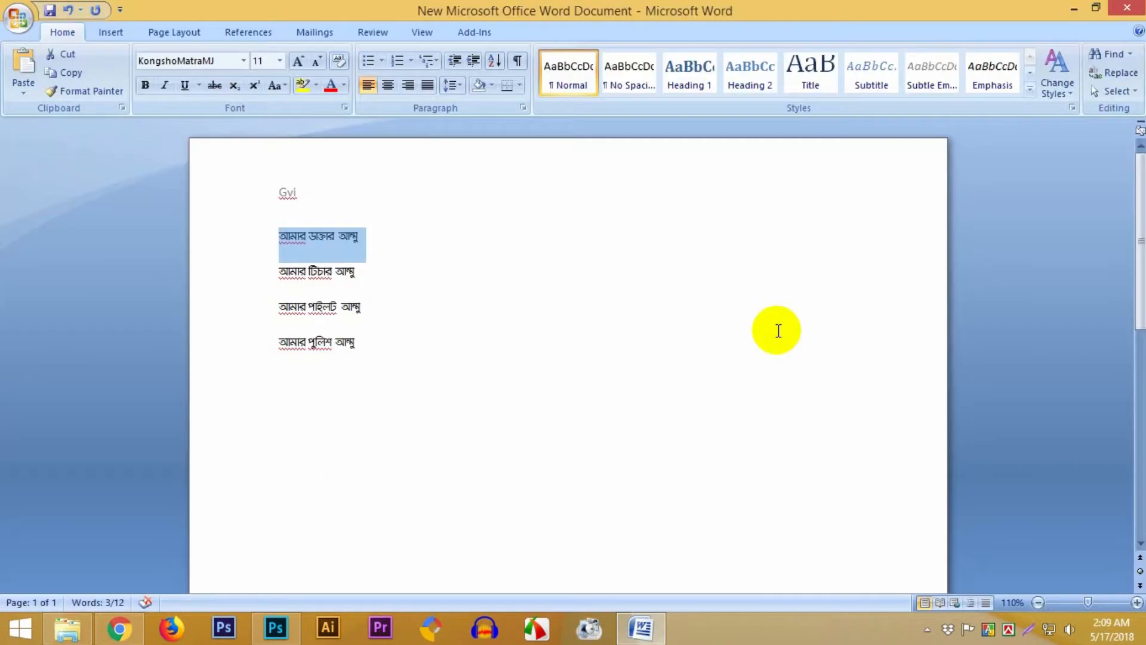
{"action": "left_click_drag", "start_coordinate": [366, 340], "coordinate": [269, 346]}
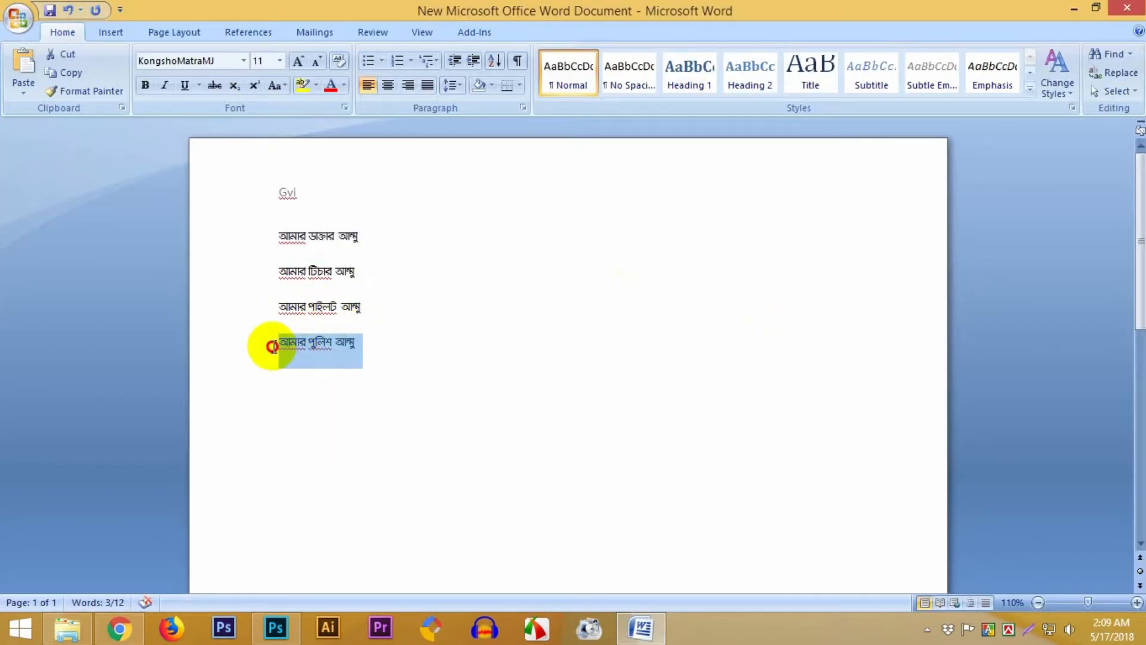
{"action": "left_click", "coordinate": [1074, 8]}
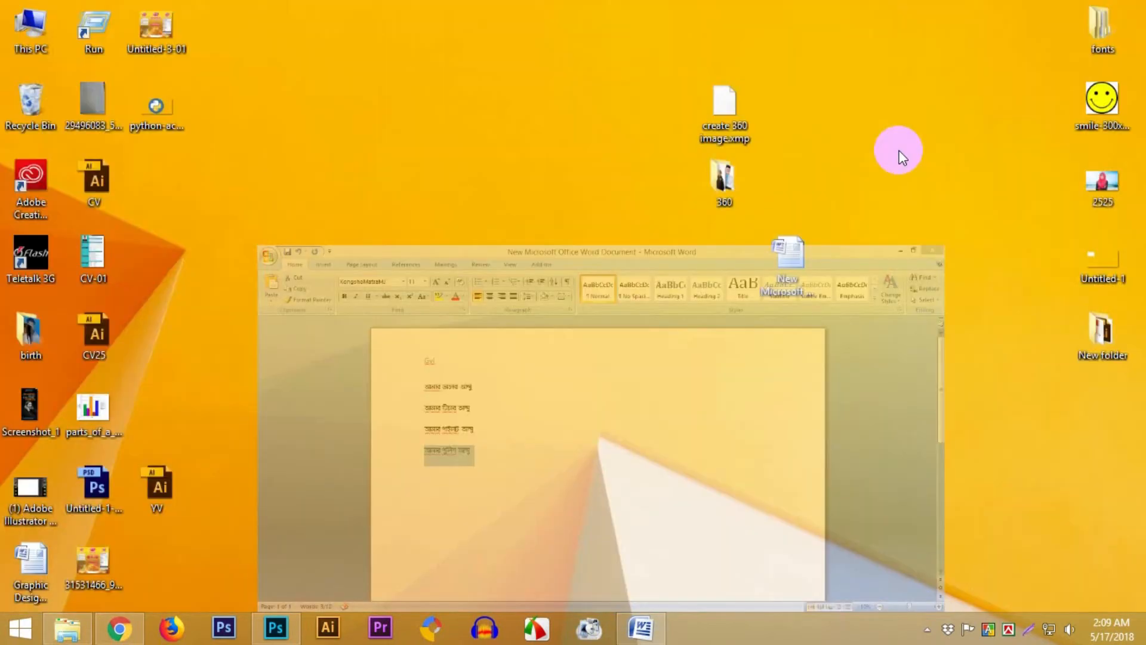
{"action": "left_click", "coordinate": [227, 632]}
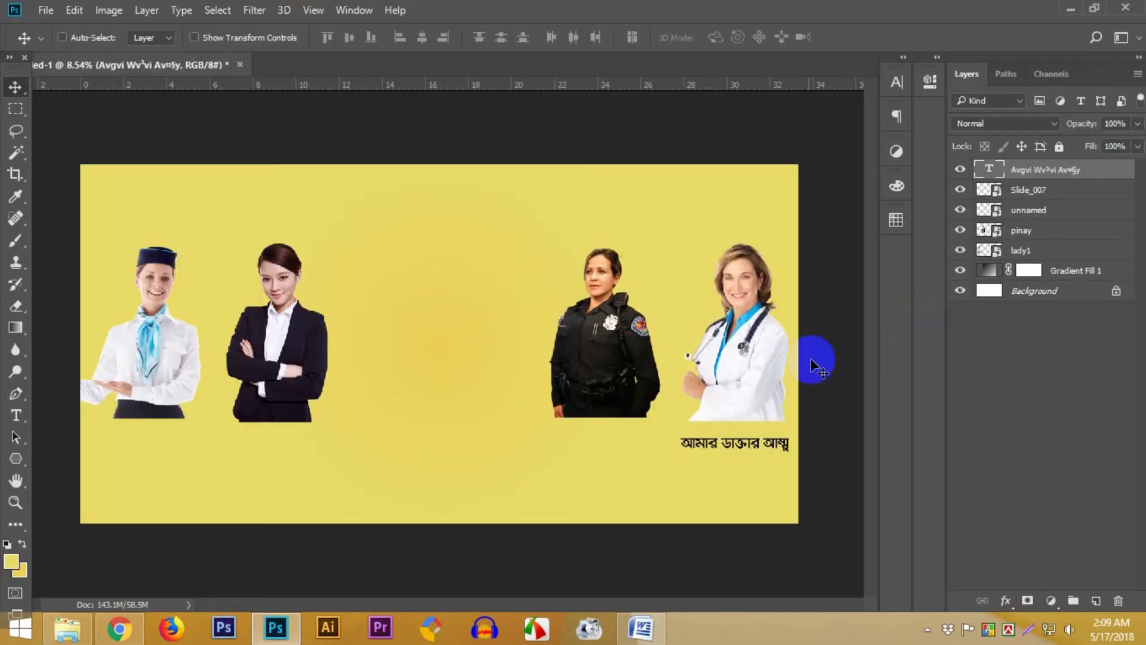
Duplicate the doctor's caption beneath the police officer and replace its text with the copied আমার পুলিশ আম্মু
{"action": "left_click_drag", "start_coordinate": [766, 443], "coordinate": [624, 445]}
{"action": "double_click", "coordinate": [991, 172]}
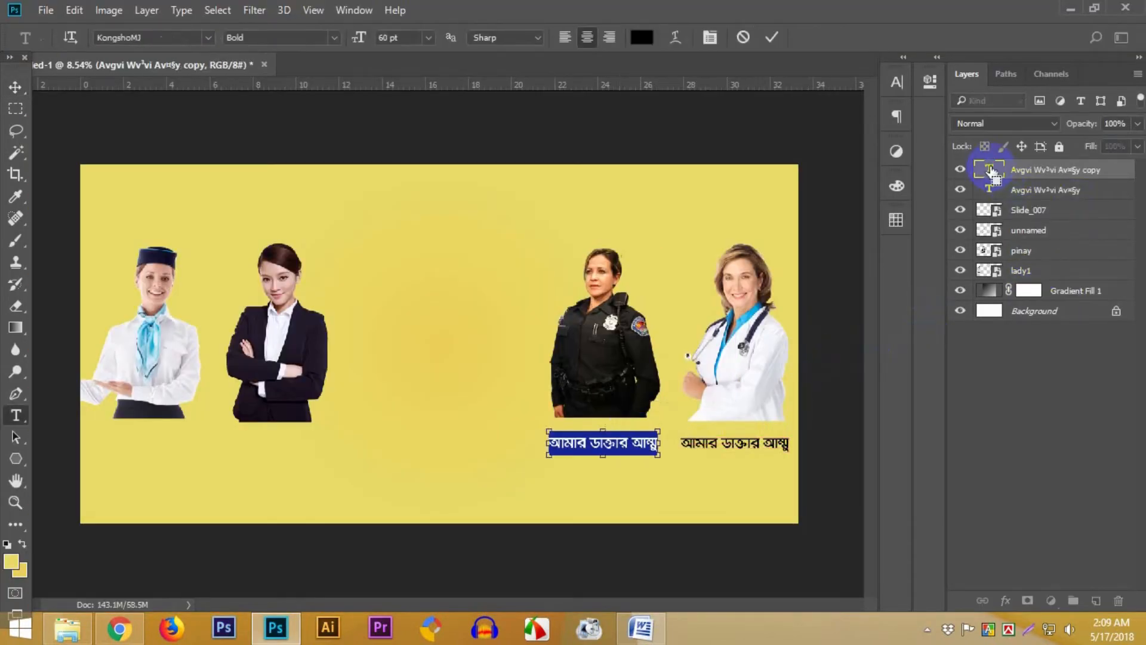
{"action": "key", "text": "ctrl+v"}
{"action": "left_click", "coordinate": [770, 37]}
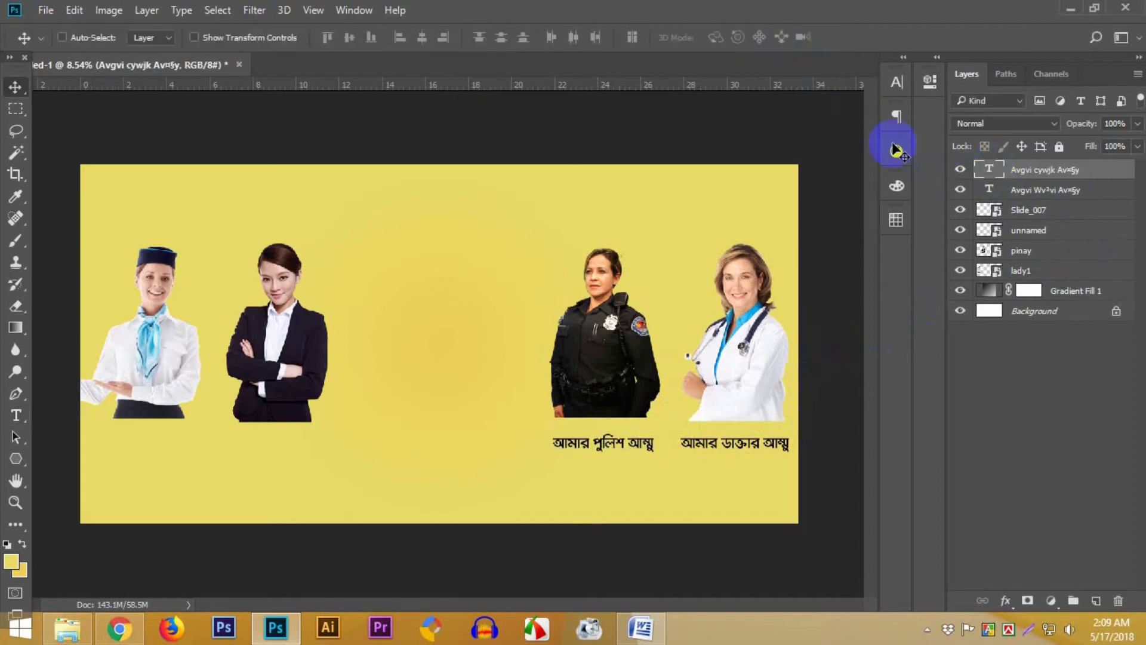
Copy the line আমার টিচার আম্মু from the Word document and return to Photoshop
{"action": "left_click", "coordinate": [1072, 8]}
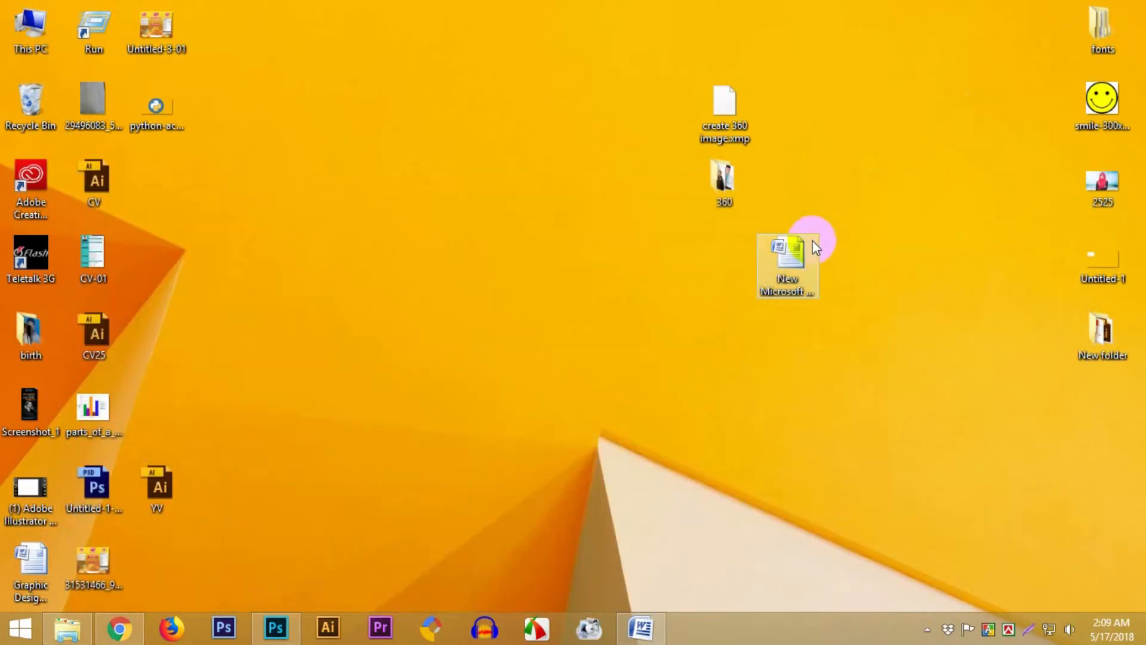
{"action": "left_click", "coordinate": [641, 628]}
{"action": "left_click_drag", "start_coordinate": [367, 267], "coordinate": [286, 268]}
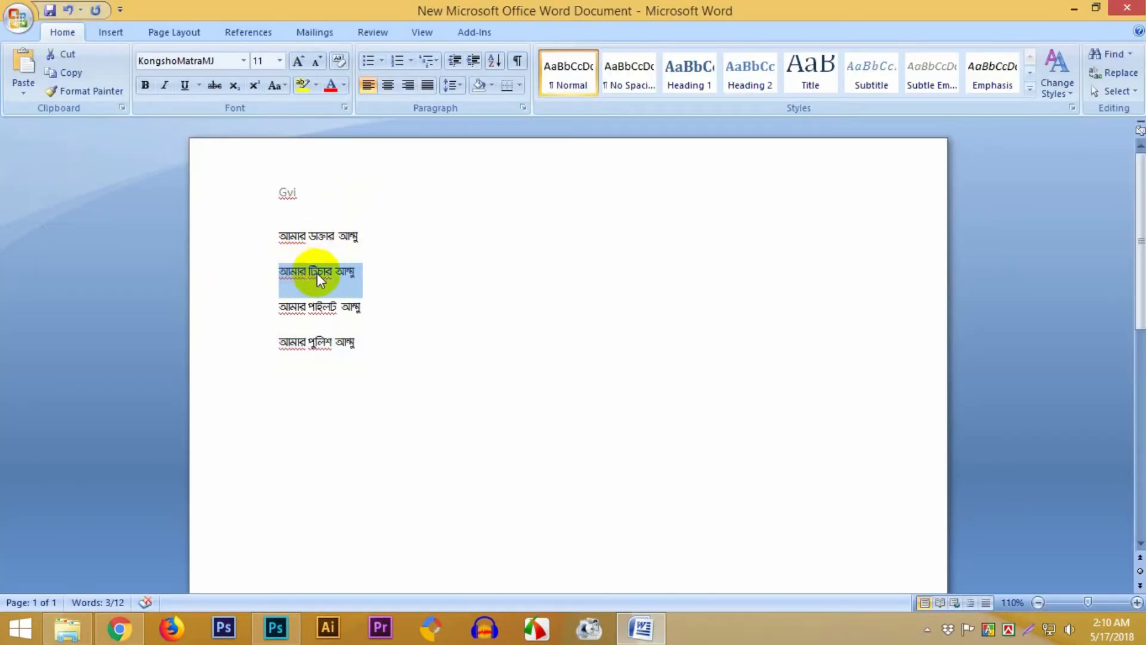
{"action": "left_click", "coordinate": [1071, 17]}
{"action": "left_click", "coordinate": [276, 627]}
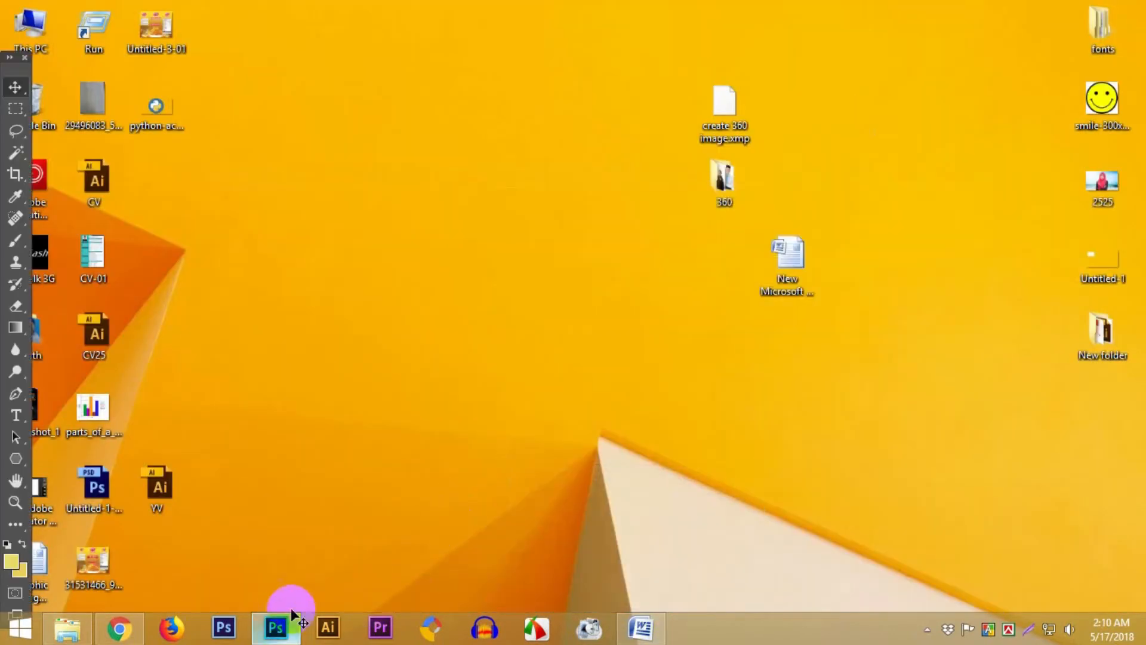
Duplicate the police officer's caption beneath the woman in the black suit and replace its text with the copied আমার টিচার আম্মু
{"action": "left_click_drag", "start_coordinate": [610, 445], "coordinate": [279, 456]}
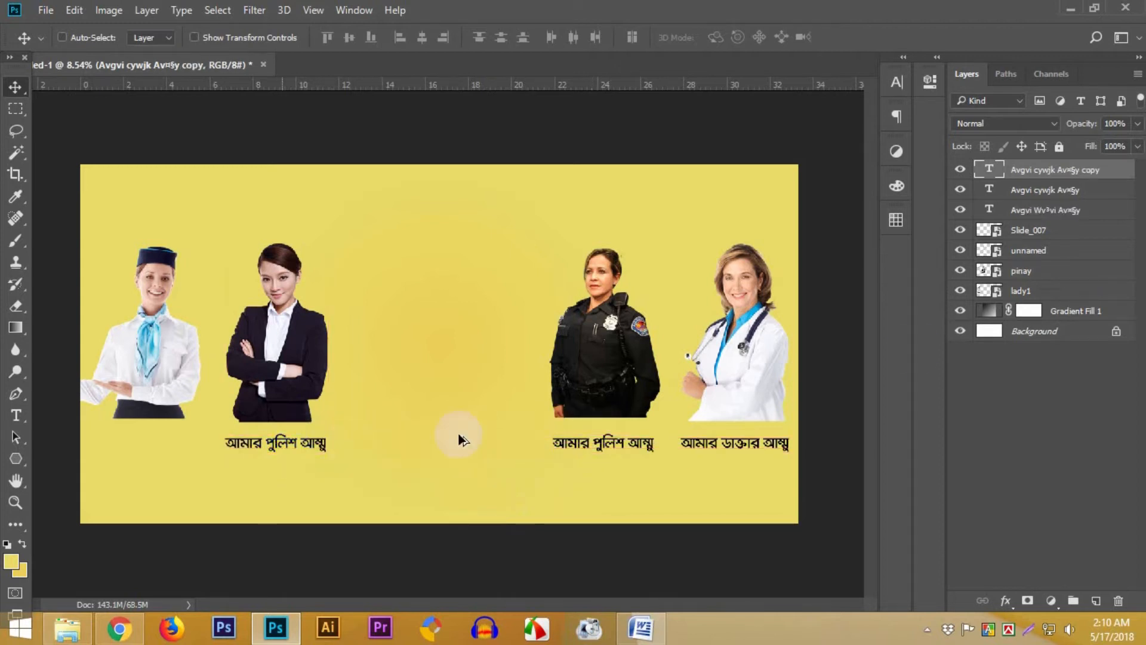
{"action": "double_click", "coordinate": [989, 169]}
{"action": "key", "text": "ctrl+v"}
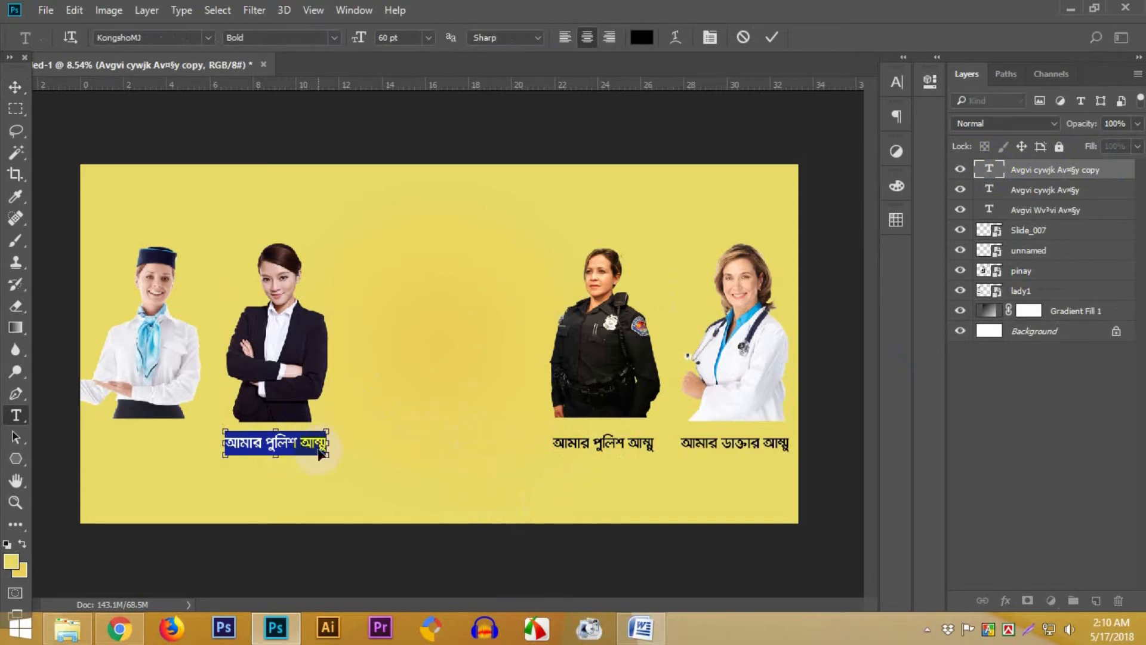
{"action": "left_click", "coordinate": [774, 39]}
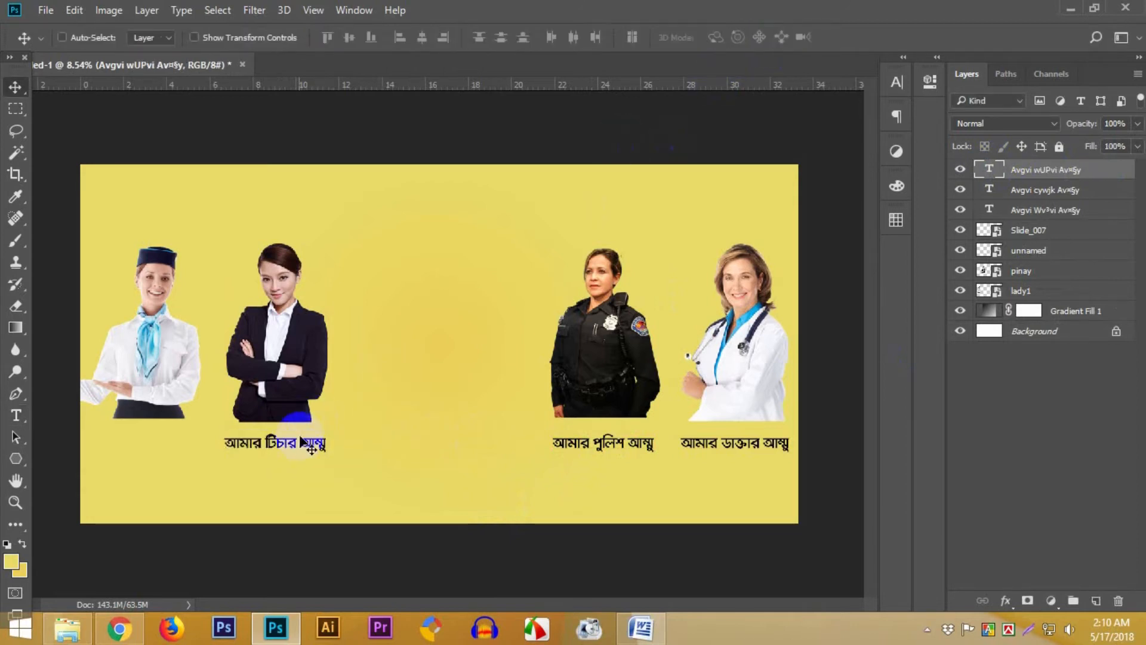
Copy the line আমার পাইলট আম্মু from the Word document and return to Photoshop
{"action": "left_click", "coordinate": [1072, 10]}
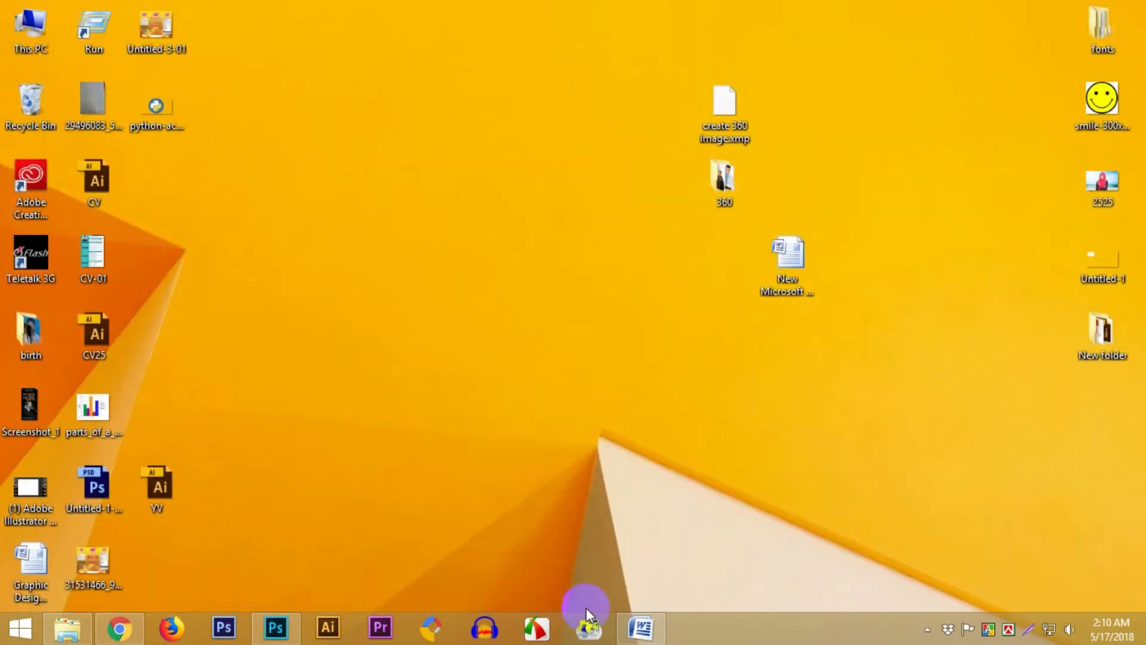
{"action": "left_click", "coordinate": [644, 628]}
{"action": "left_click", "coordinate": [371, 343]}
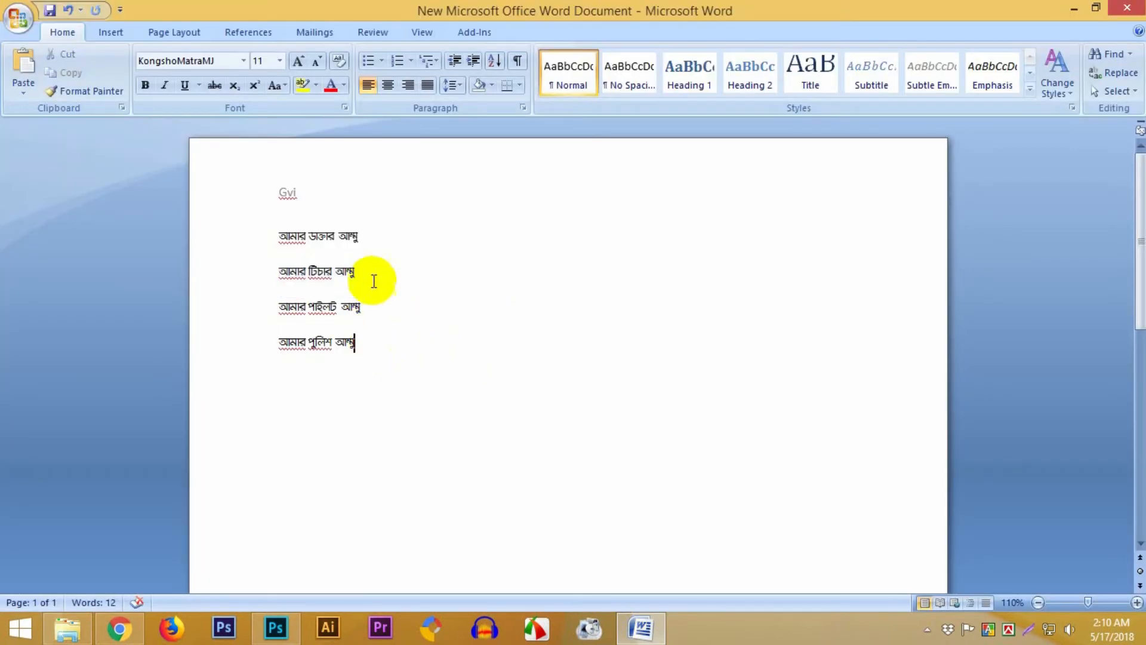
{"action": "left_click_drag", "start_coordinate": [361, 307], "coordinate": [289, 307]}
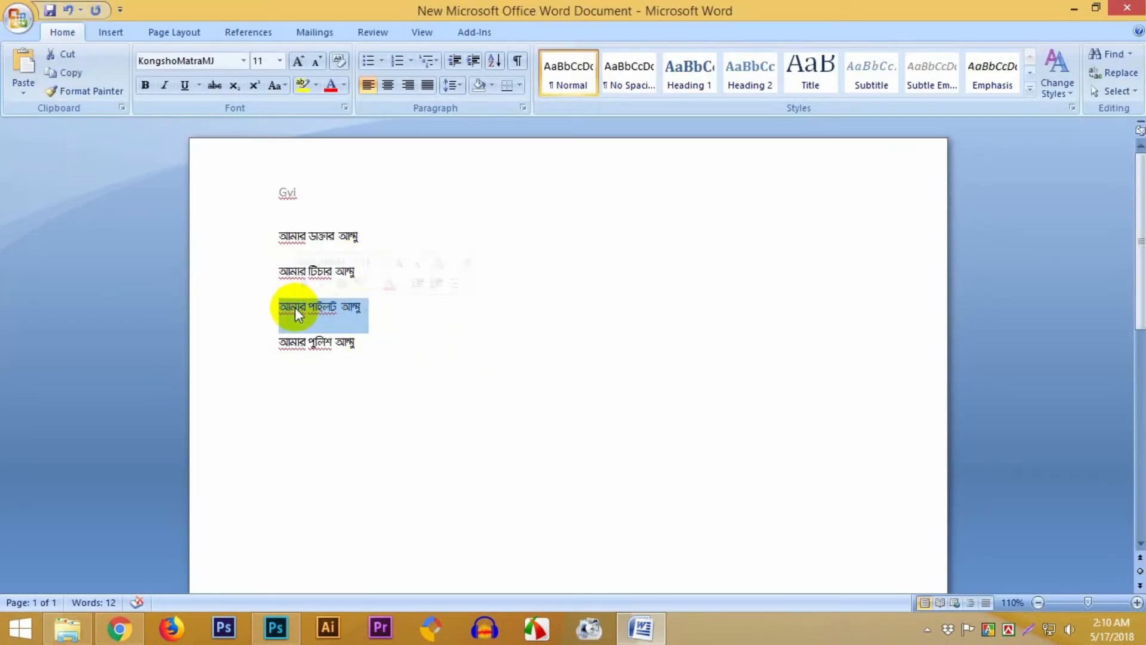
{"action": "left_click", "coordinate": [1075, 8]}
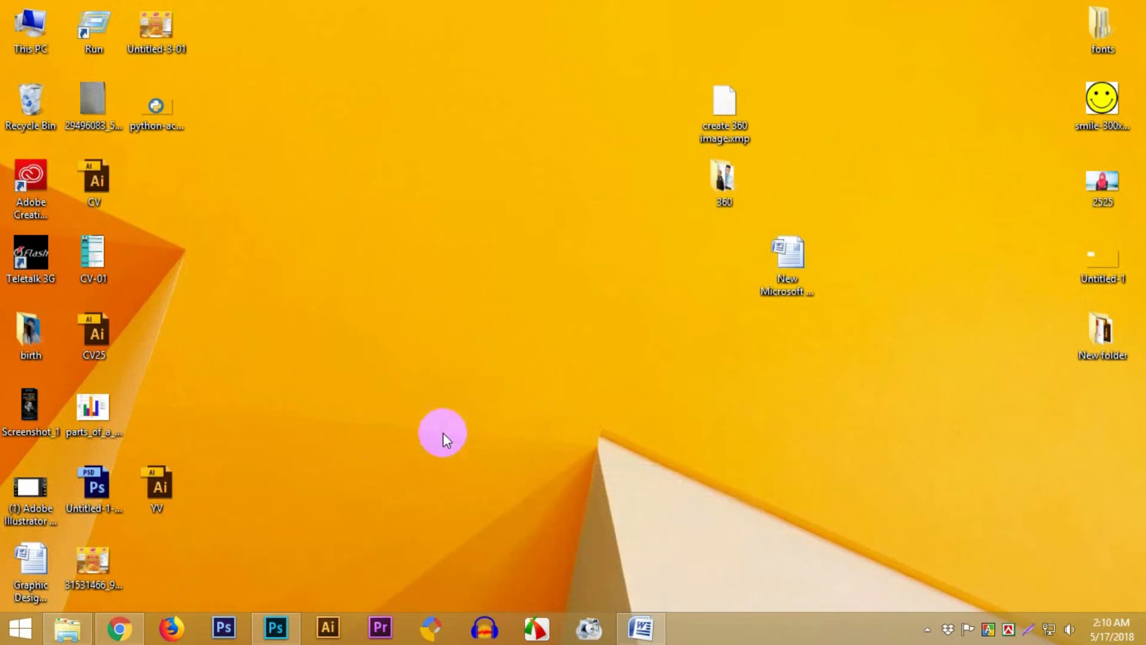
{"action": "left_click", "coordinate": [276, 627]}
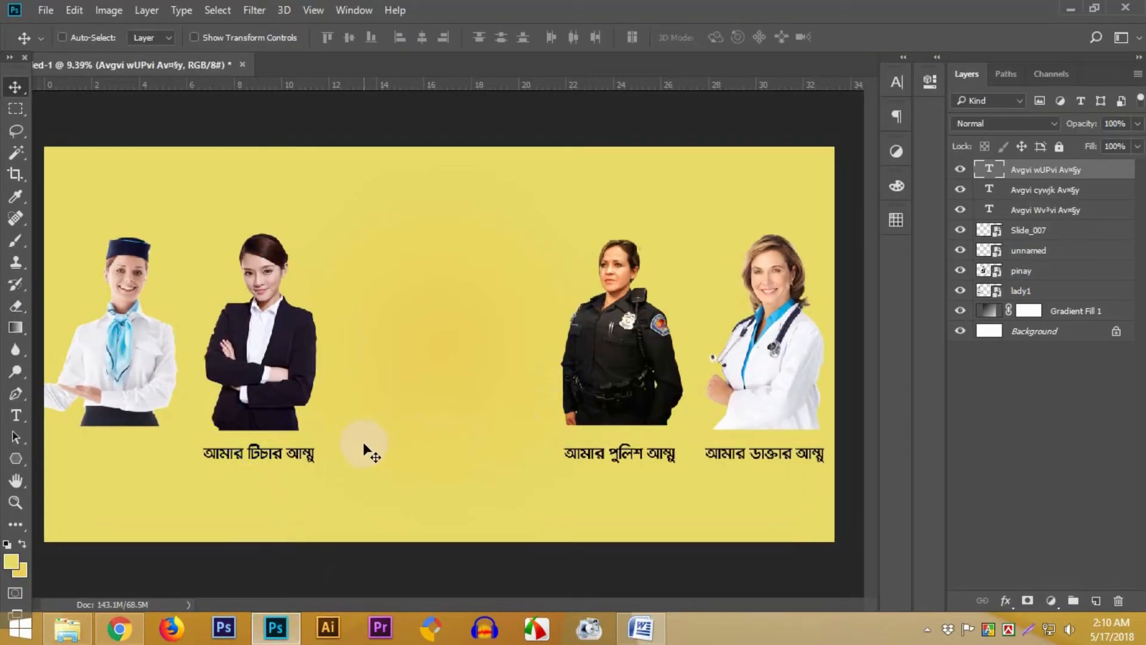
Duplicate the teacher's caption beneath the woman in the blue cap and replace its text with the copied আমার পাইলট আম্মু
{"action": "scroll", "coordinate": [363, 443], "scroll_direction": "up", "scroll_amount": 2}
{"action": "left_click_drag", "start_coordinate": [280, 425], "coordinate": [371, 428]}
{"action": "double_click", "coordinate": [991, 169]}
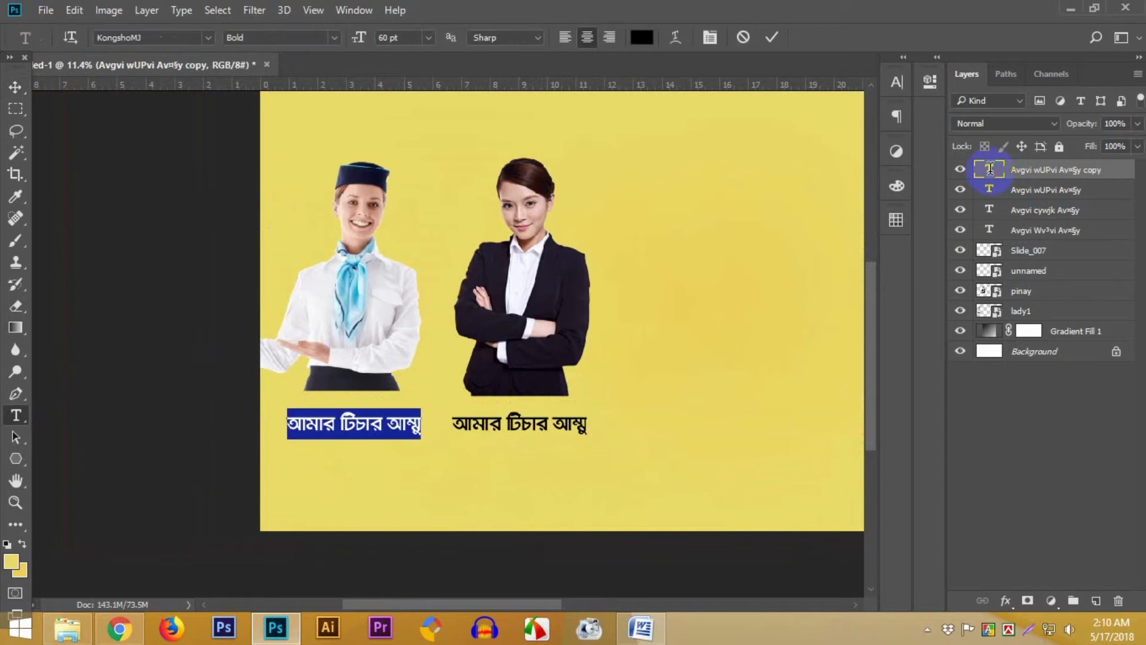
{"action": "key", "text": "ctrl+v"}
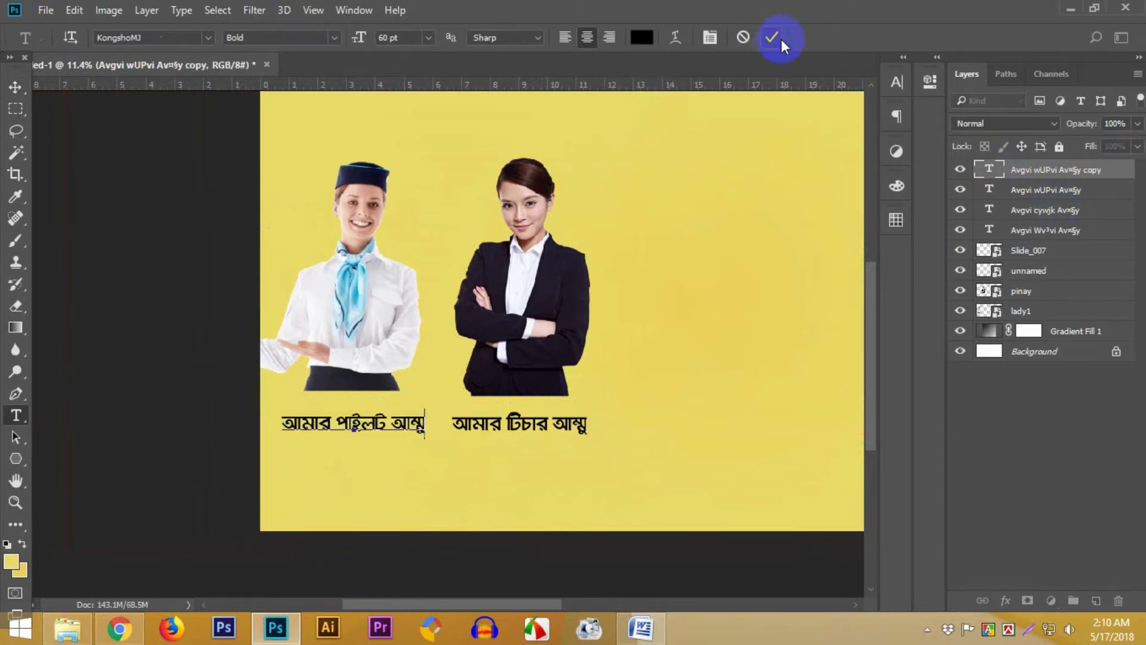
{"action": "left_click", "coordinate": [772, 37]}
{"action": "key", "text": "v"}
{"action": "scroll", "coordinate": [516, 289], "scroll_direction": "down", "scroll_amount": 2}
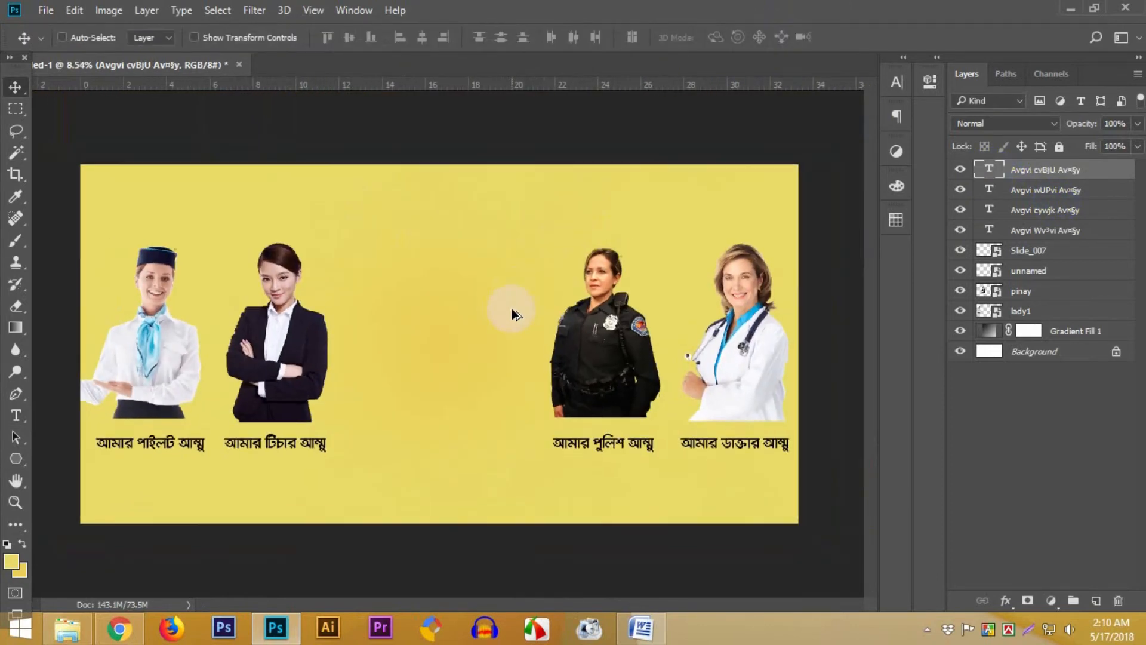
{"action": "scroll", "coordinate": [524, 313], "scroll_direction": "down", "scroll_amount": 1}
{"action": "scroll", "coordinate": [526, 311], "scroll_direction": "up", "scroll_amount": 1}
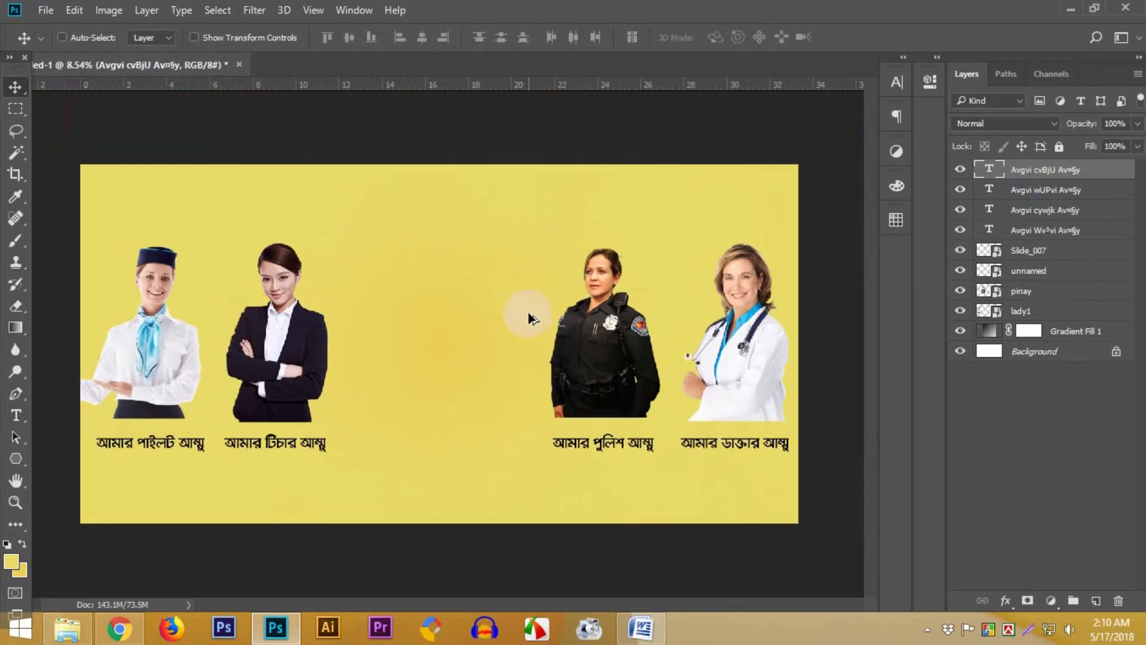
{"action": "scroll", "coordinate": [532, 311], "scroll_direction": "down", "scroll_amount": 1}
{"action": "scroll", "coordinate": [537, 316], "scroll_direction": "up", "scroll_amount": 1}
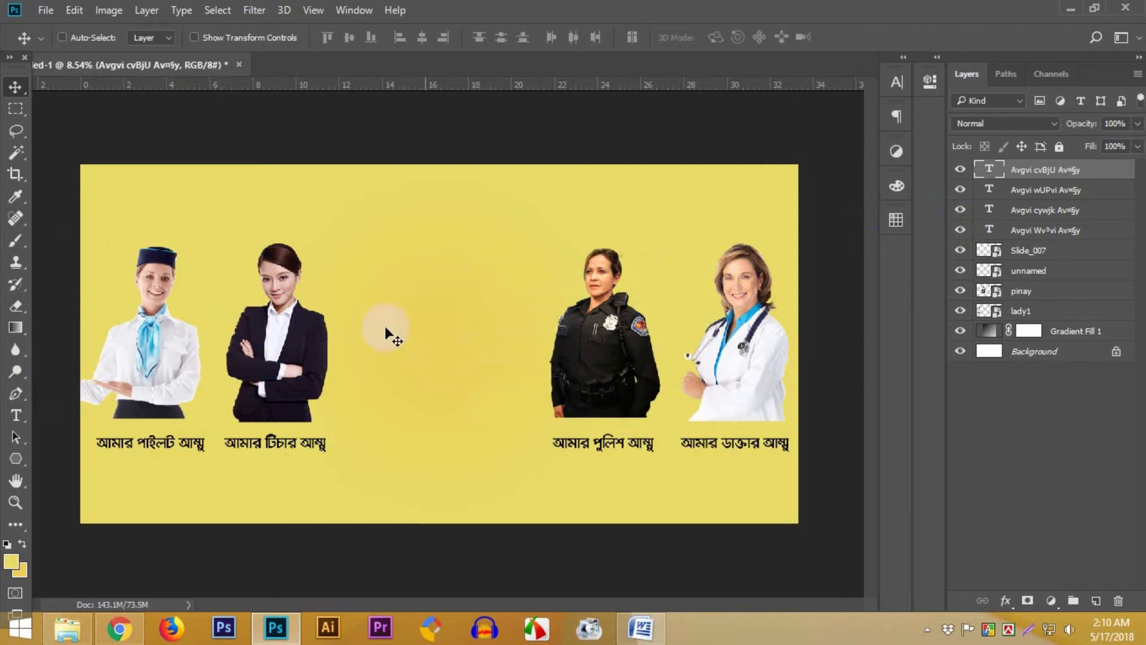
{"action": "left_click", "coordinate": [16, 415]}
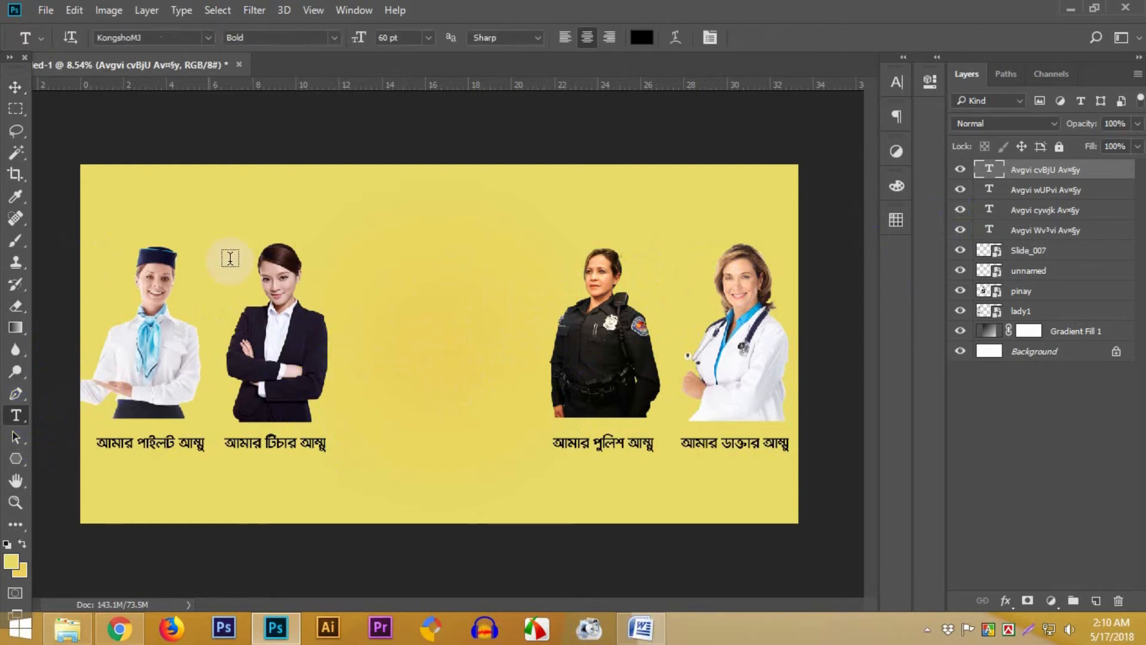
{"action": "left_click", "coordinate": [15, 88]}
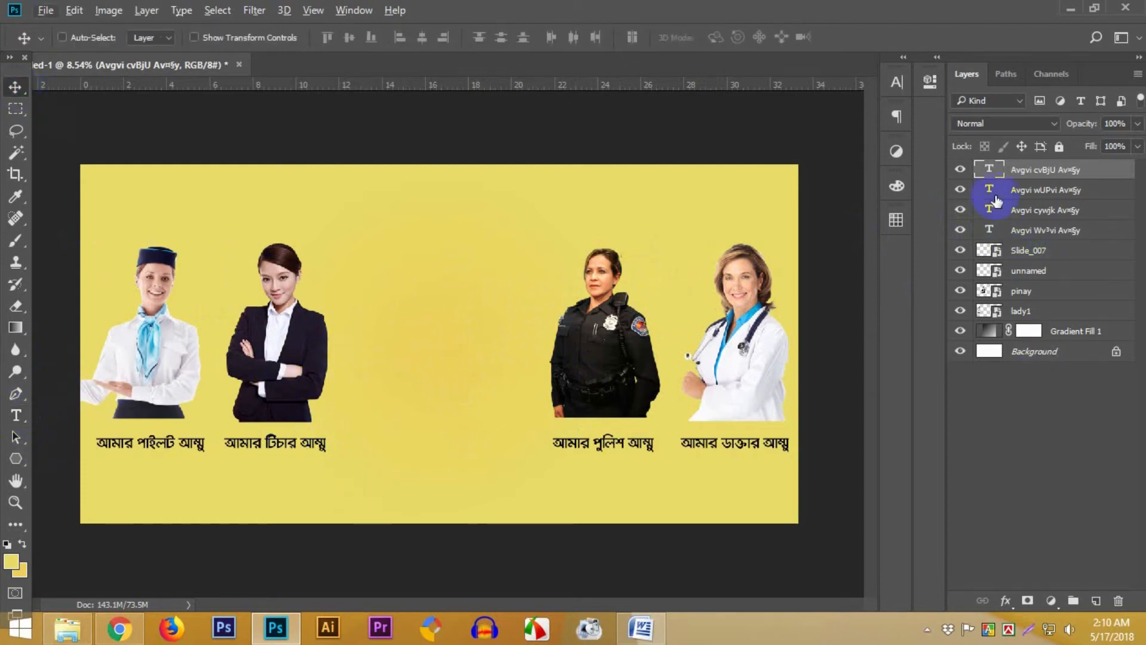
Duplicate the pilot's caption and center the copy in the empty area between the two pairs of women
{"action": "left_click", "coordinate": [176, 440]}
{"action": "left_click_drag", "start_coordinate": [178, 443], "coordinate": [466, 327]}
{"action": "double_click", "coordinate": [989, 169]}
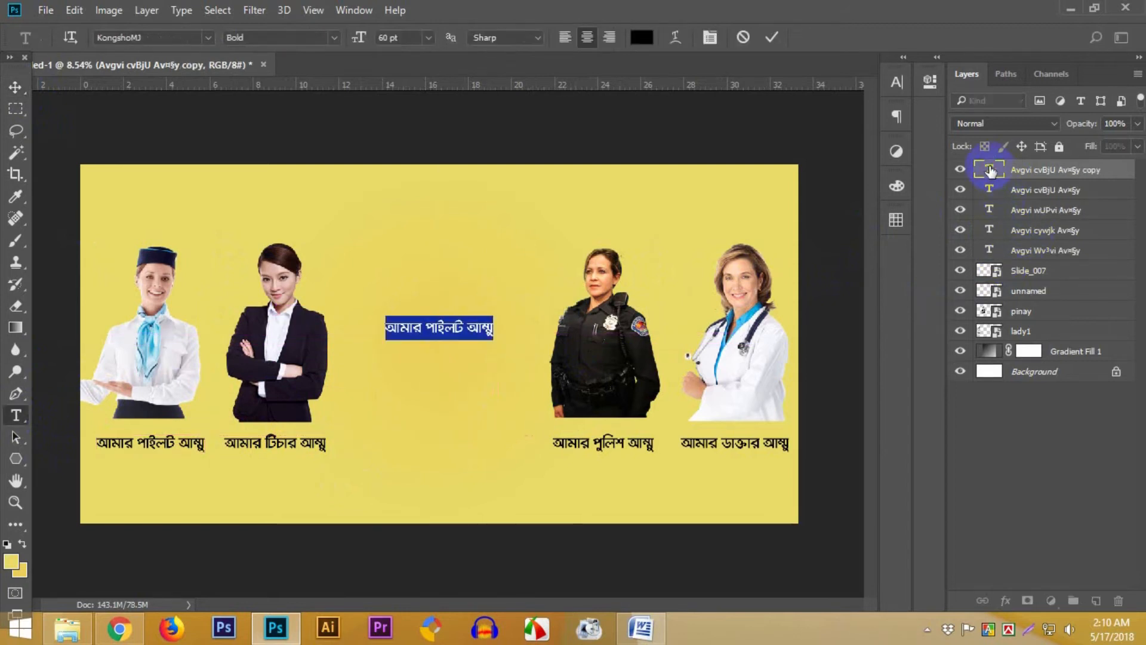
{"action": "left_click", "coordinate": [453, 327]}
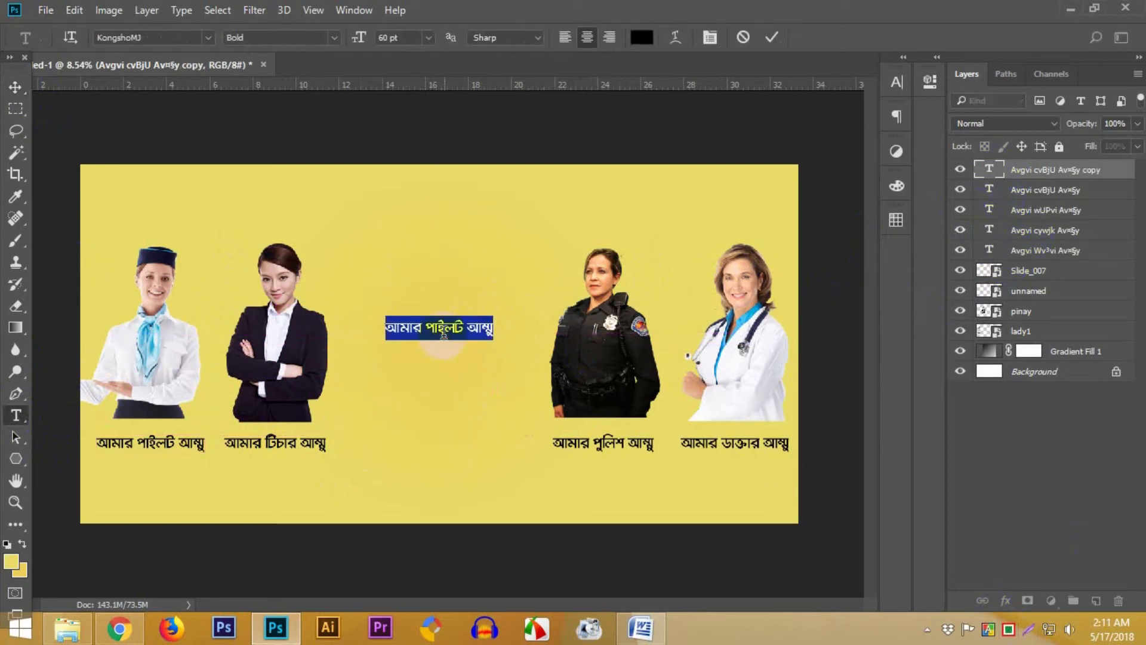
{"action": "left_click_drag", "start_coordinate": [500, 327], "coordinate": [454, 329]}
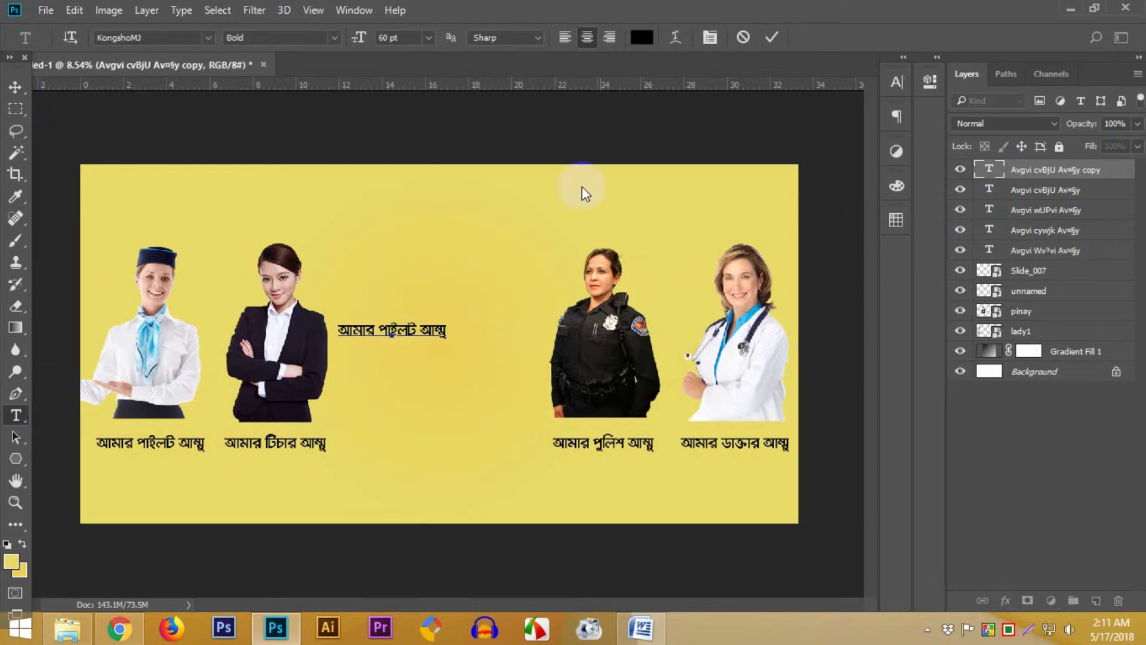
{"action": "left_click", "coordinate": [770, 38]}
{"action": "key", "text": "v"}
{"action": "left_click_drag", "start_coordinate": [413, 332], "coordinate": [468, 332]}
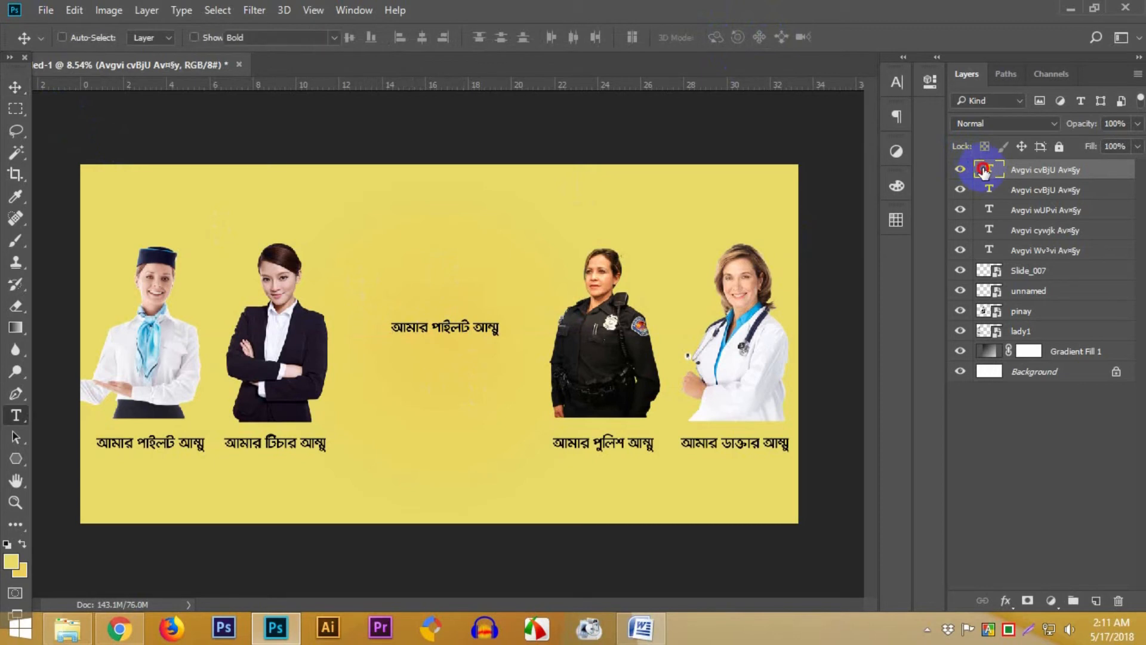
Replace the text of the caption in the middle of the canvas with হ্যাপি
{"action": "double_click", "coordinate": [986, 170]}
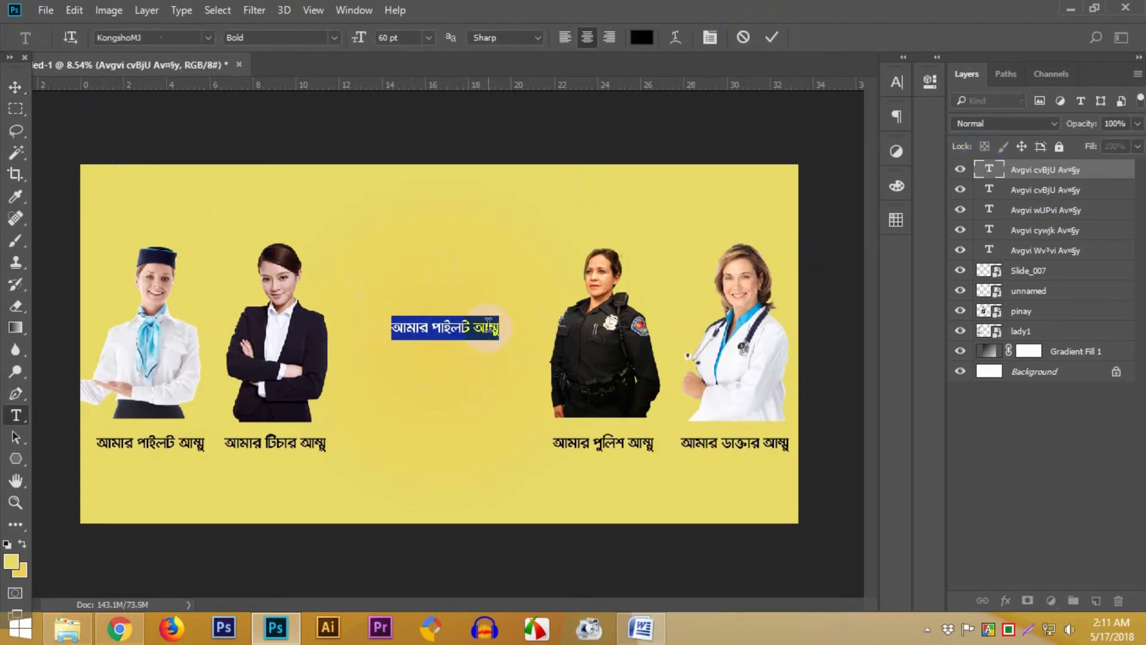
{"action": "type", "text": "হ"}
{"action": "type", "text": "্য"}
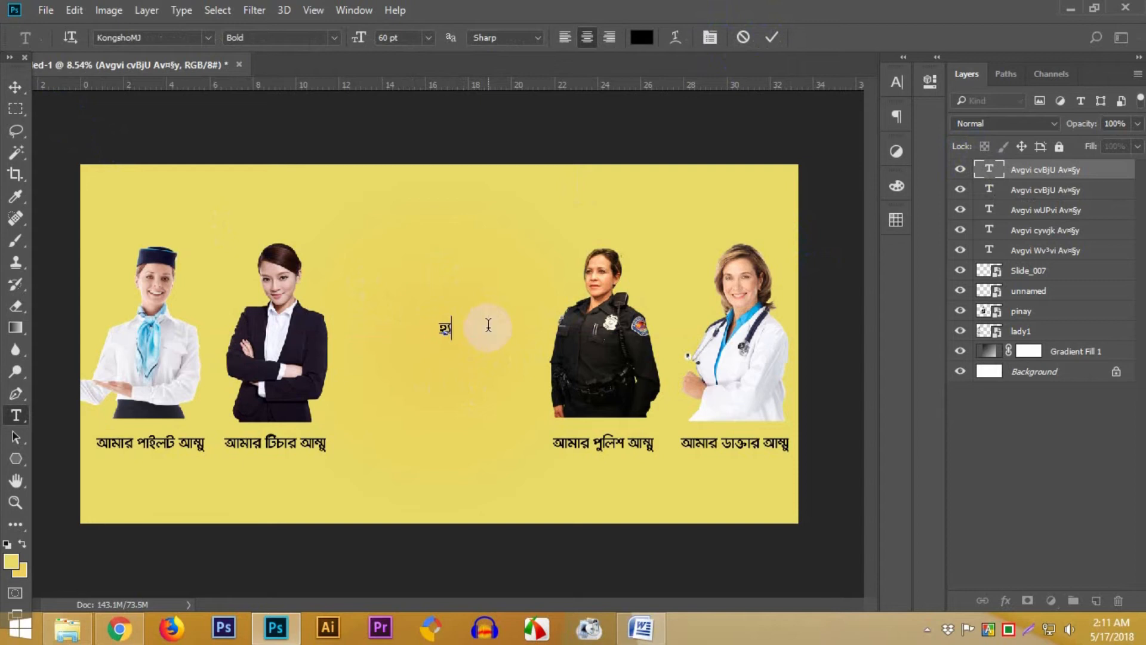
{"action": "type", "text": "া"}
{"action": "type", "text": "ঁ"}
{"action": "type", "text": "পি"}
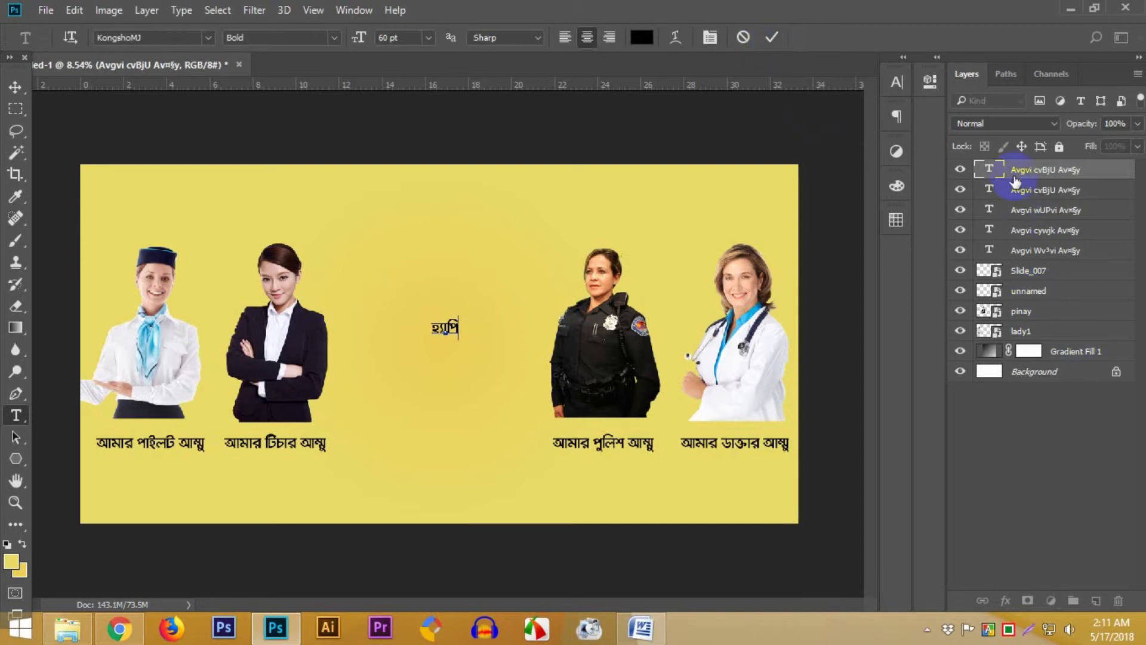
Set the text in the middle of the canvas to মা
{"action": "double_click", "coordinate": [989, 169]}
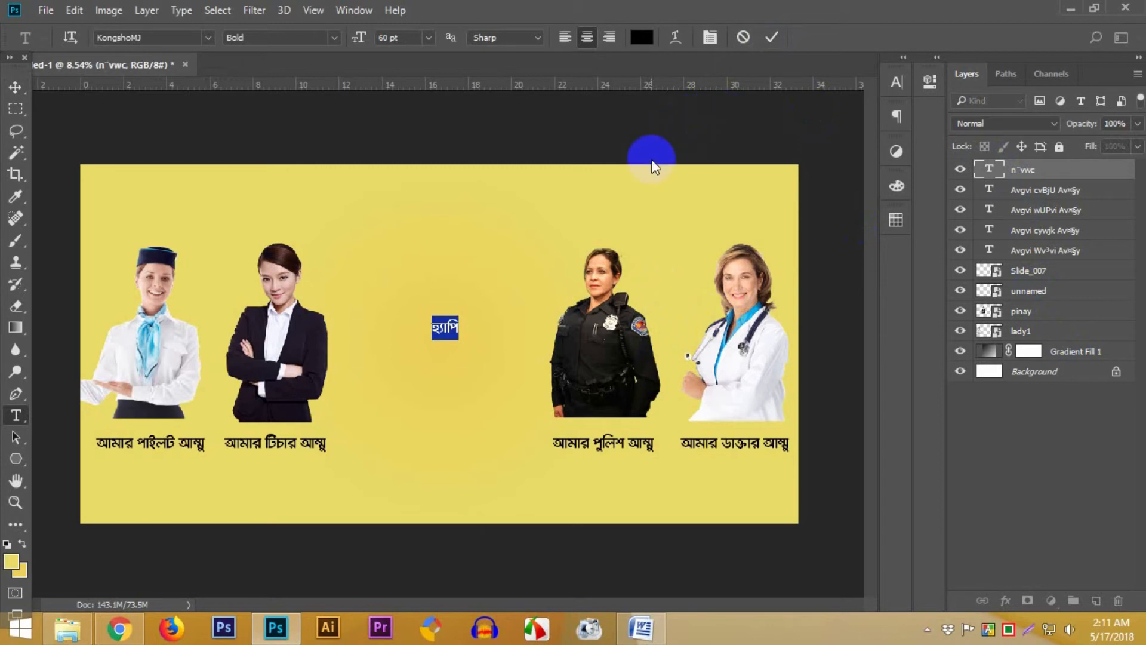
{"action": "type", "text": "ম্ম"}
{"action": "left_click", "coordinate": [772, 37]}
{"action": "key", "text": "v"}
Duplicate the word মা directly below itself and change the copy's text to দিবস
{"action": "left_click_drag", "start_coordinate": [442, 326], "coordinate": [447, 351]}
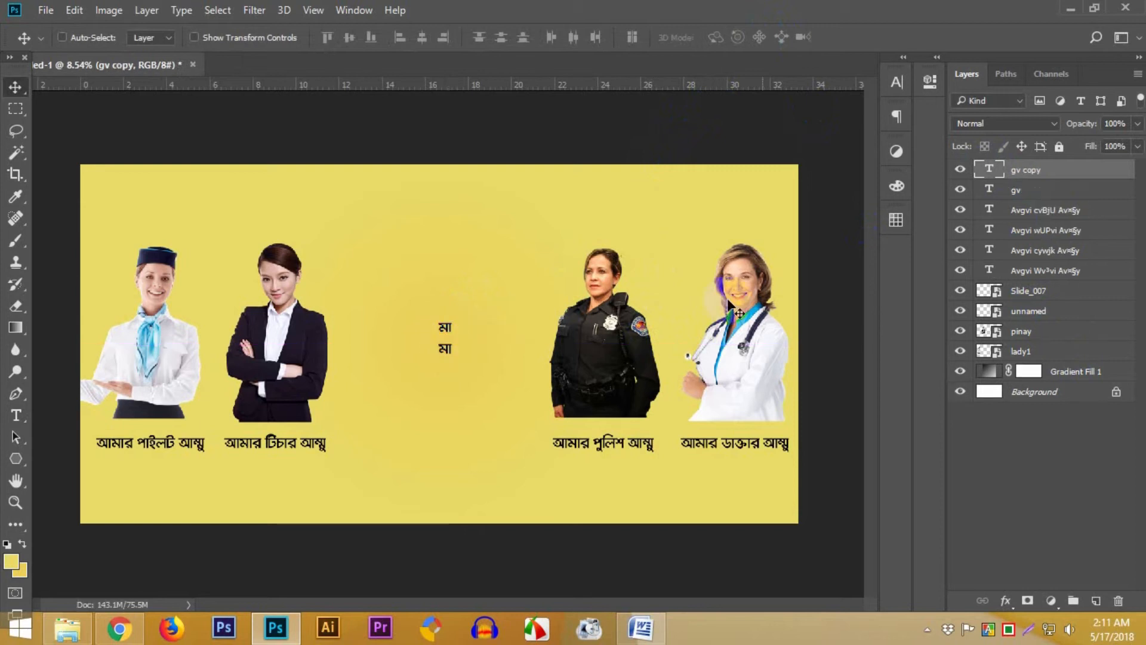
{"action": "double_click", "coordinate": [991, 170]}
{"action": "type", "text": "w"}
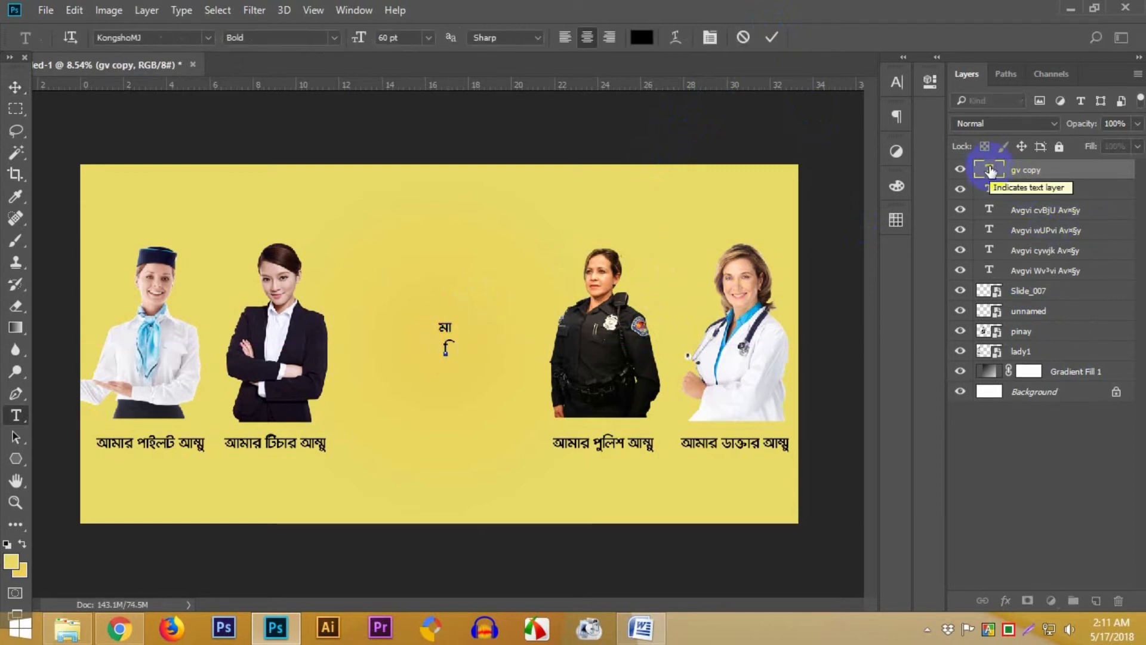
{"action": "type", "text": "`em"}
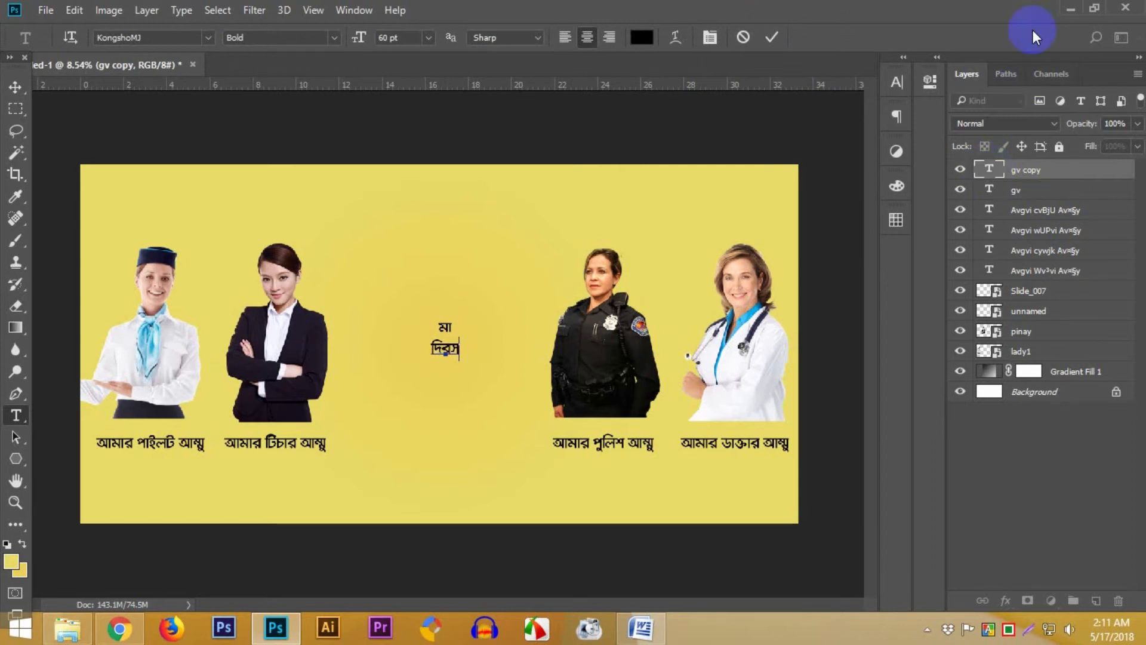
{"action": "left_click", "coordinate": [772, 38]}
Set the font of the word মা in the middle of the canvas to BrahmaputraMJ Bold
{"action": "double_click", "coordinate": [989, 189]}
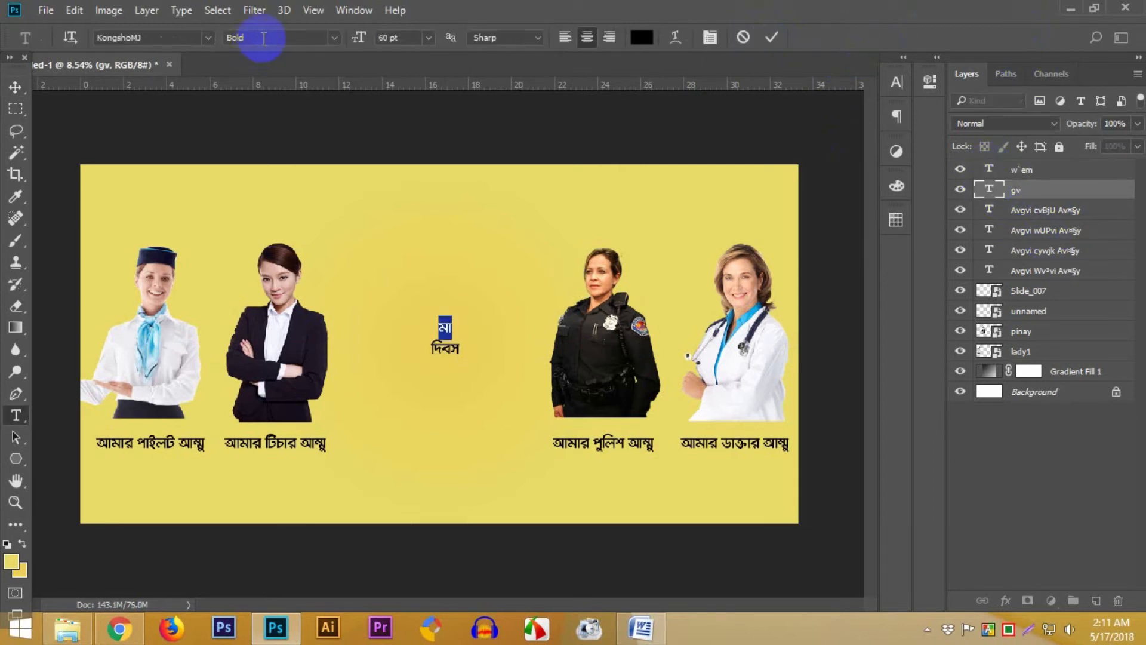
{"action": "left_click", "coordinate": [143, 40]}
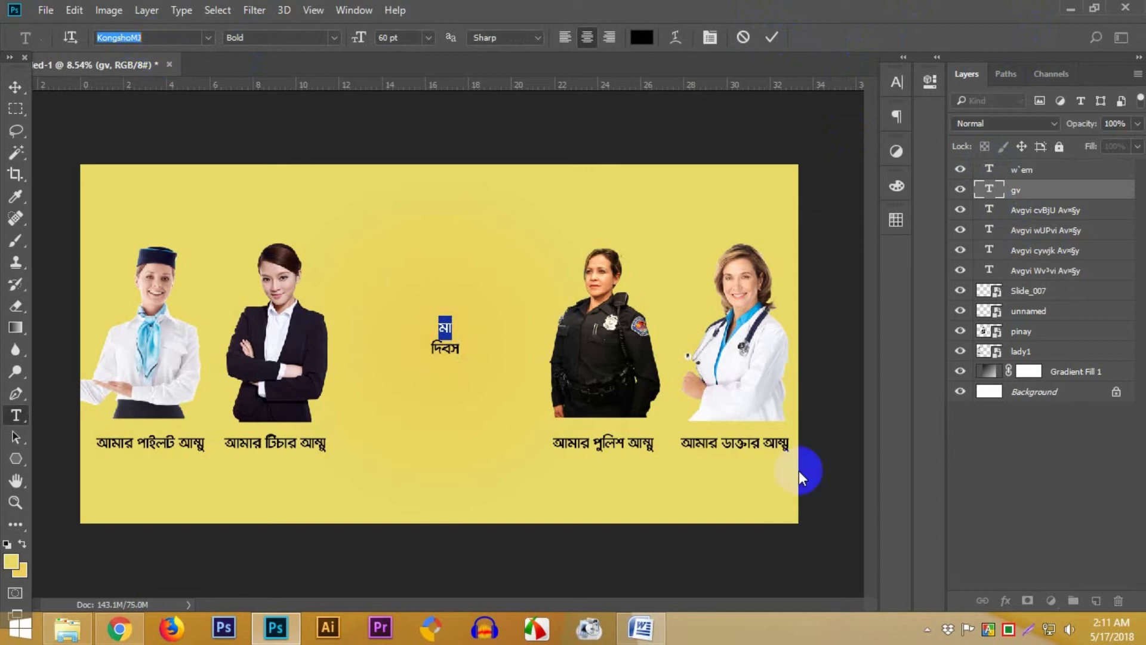
{"action": "left_click", "coordinate": [1009, 630]}
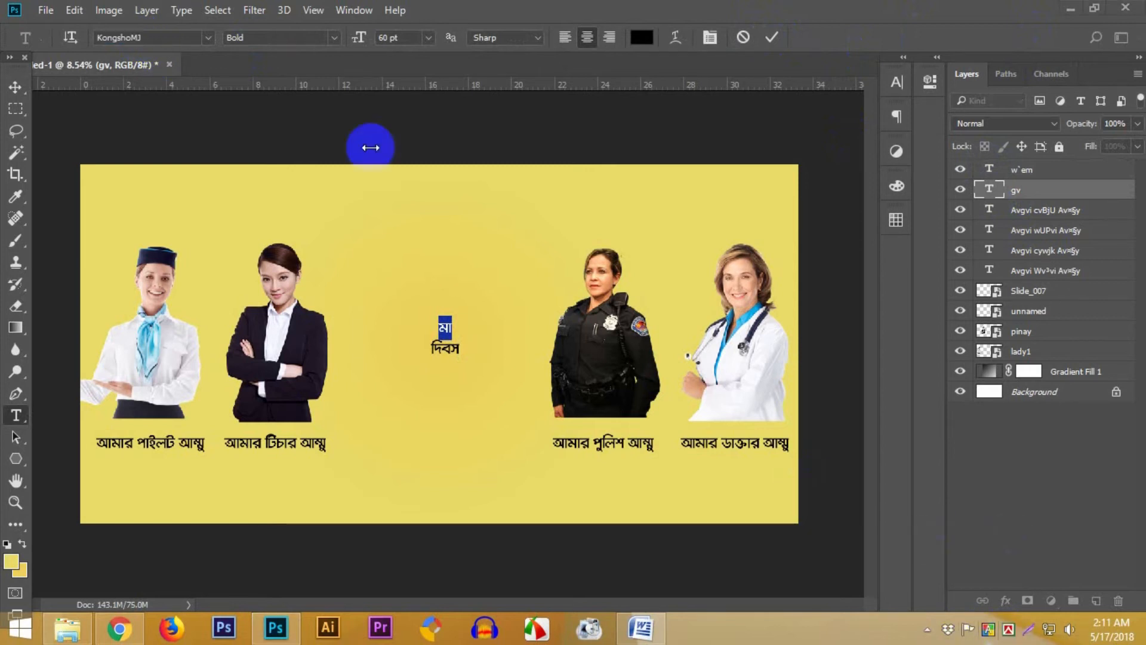
{"action": "left_click", "coordinate": [147, 39]}
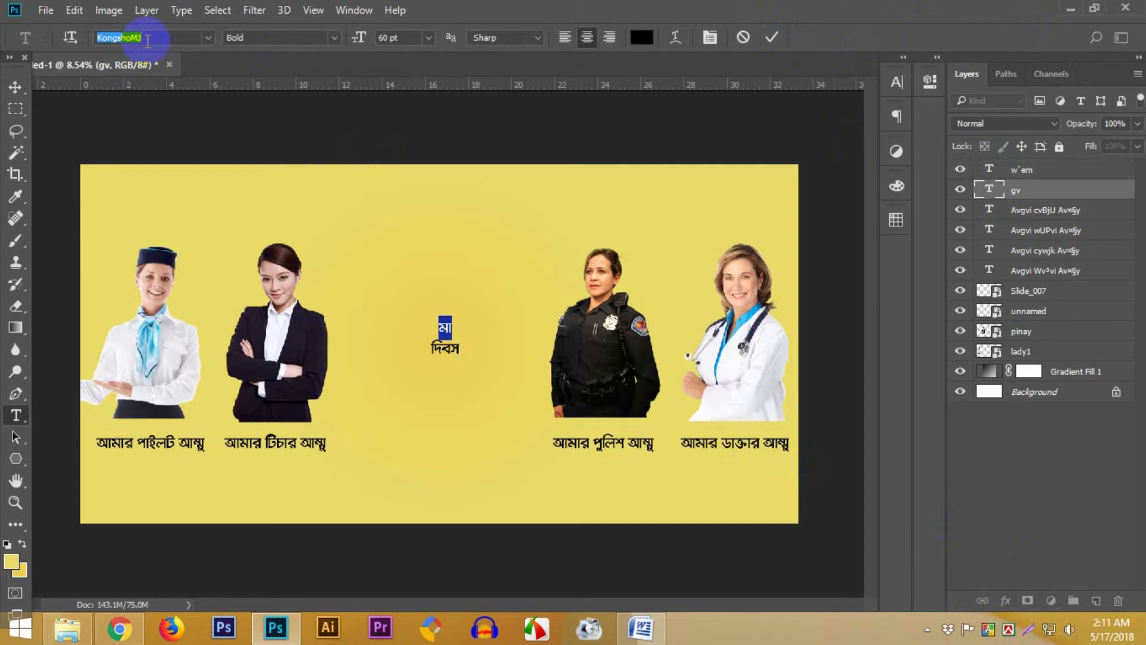
{"action": "type", "text": "b"}
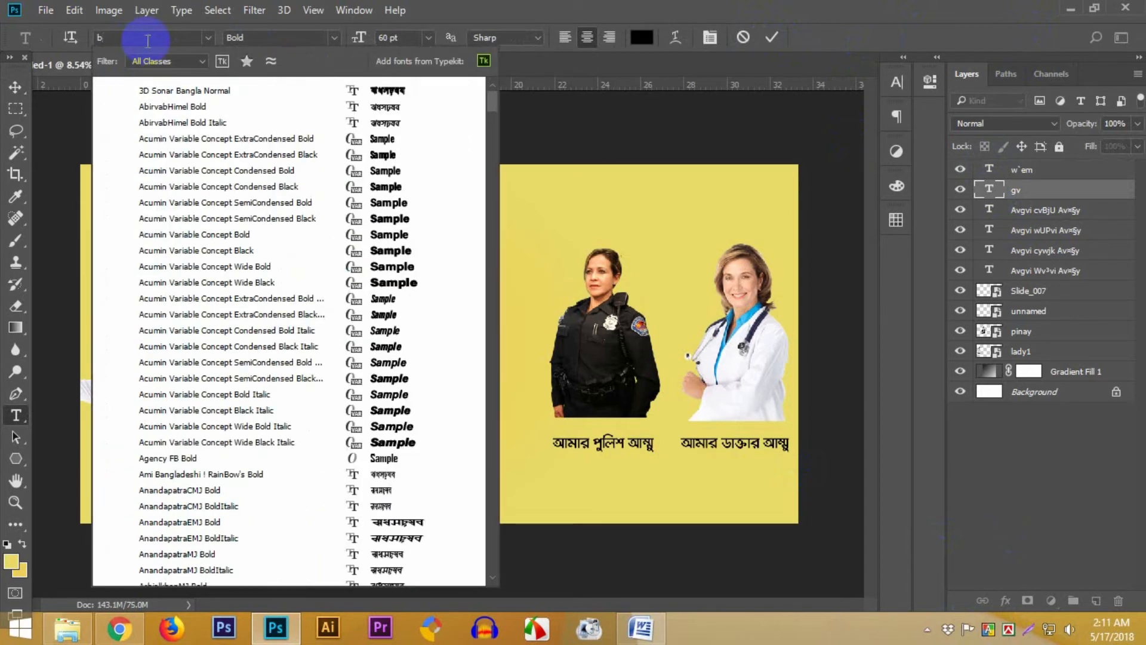
{"action": "type", "text": "ra"}
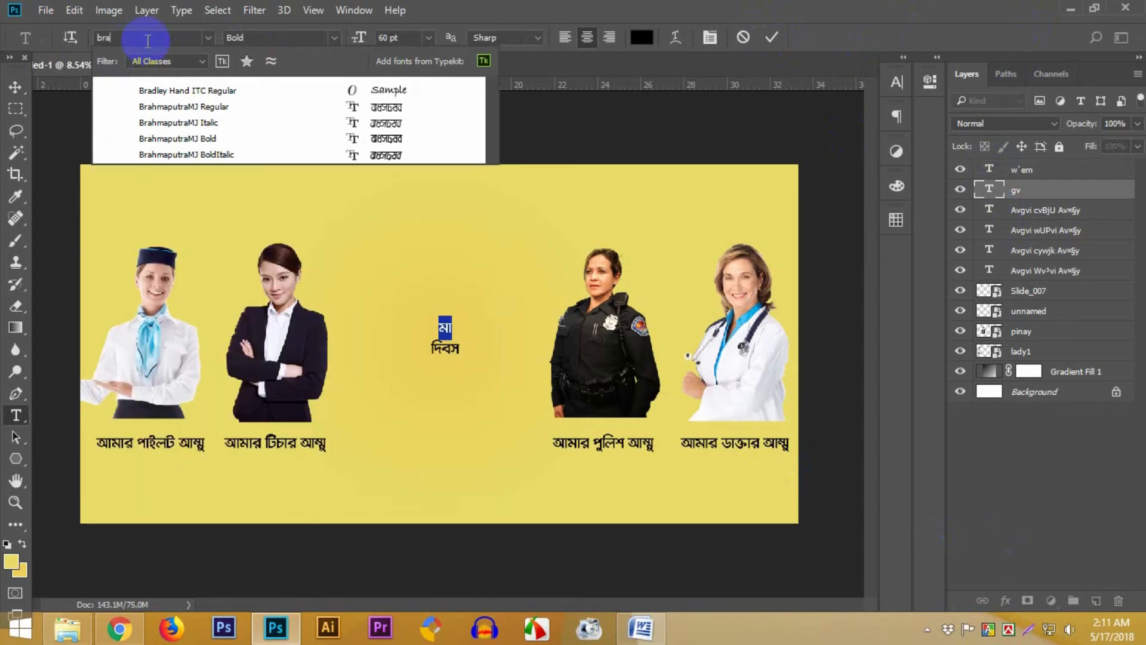
{"action": "type", "text": "h"}
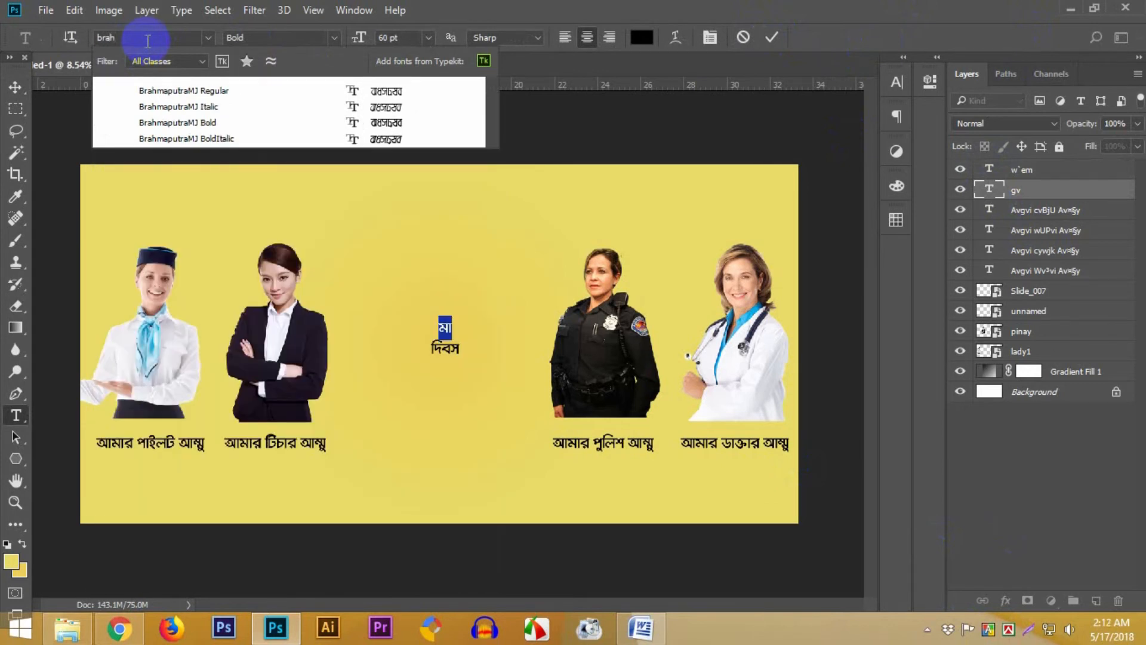
{"action": "left_click", "coordinate": [216, 123]}
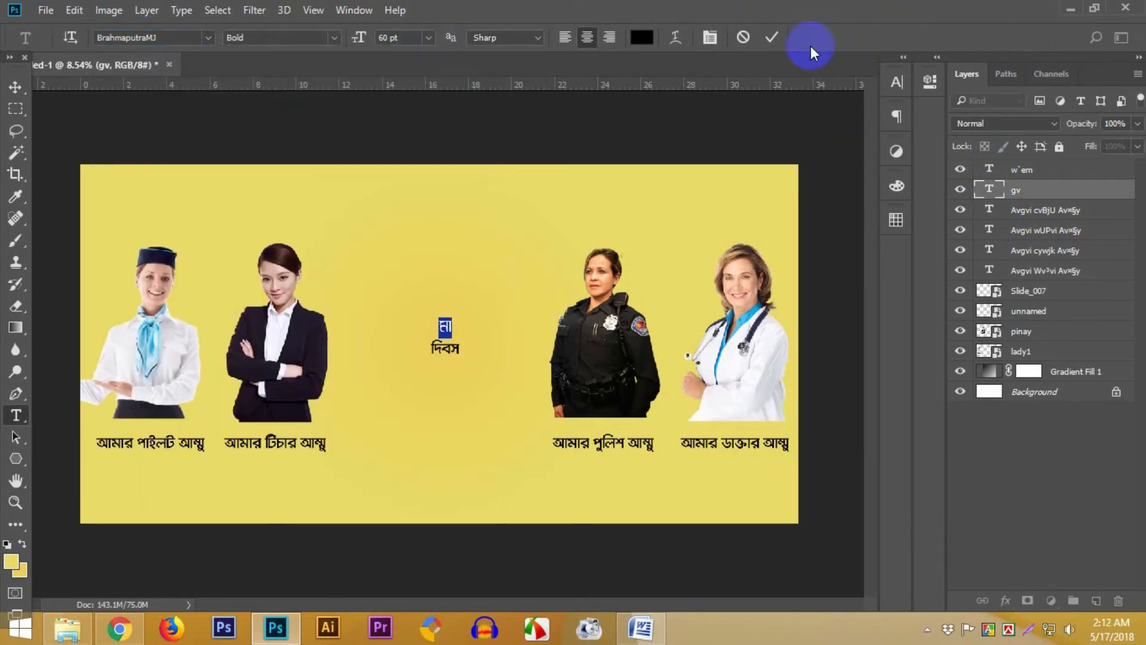
{"action": "left_click", "coordinate": [772, 37]}
Scale the word মা up proportionally from its center to about 946%
{"action": "key", "text": "ctrl+t"}
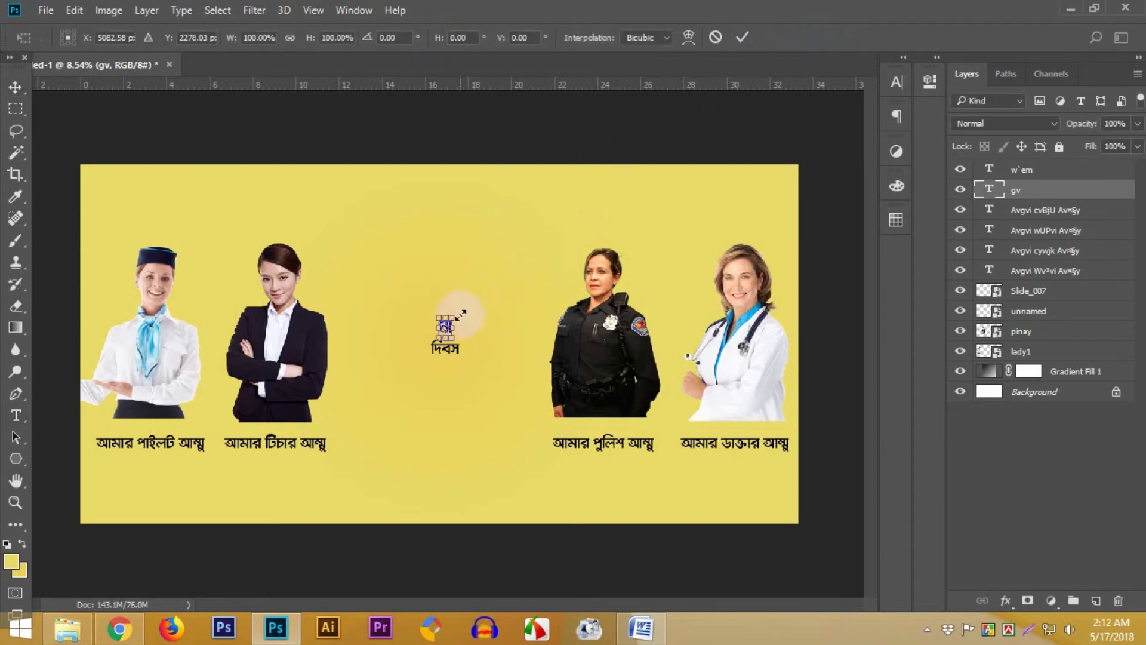
{"action": "left_click_drag", "start_coordinate": [462, 312], "coordinate": [495, 228]}
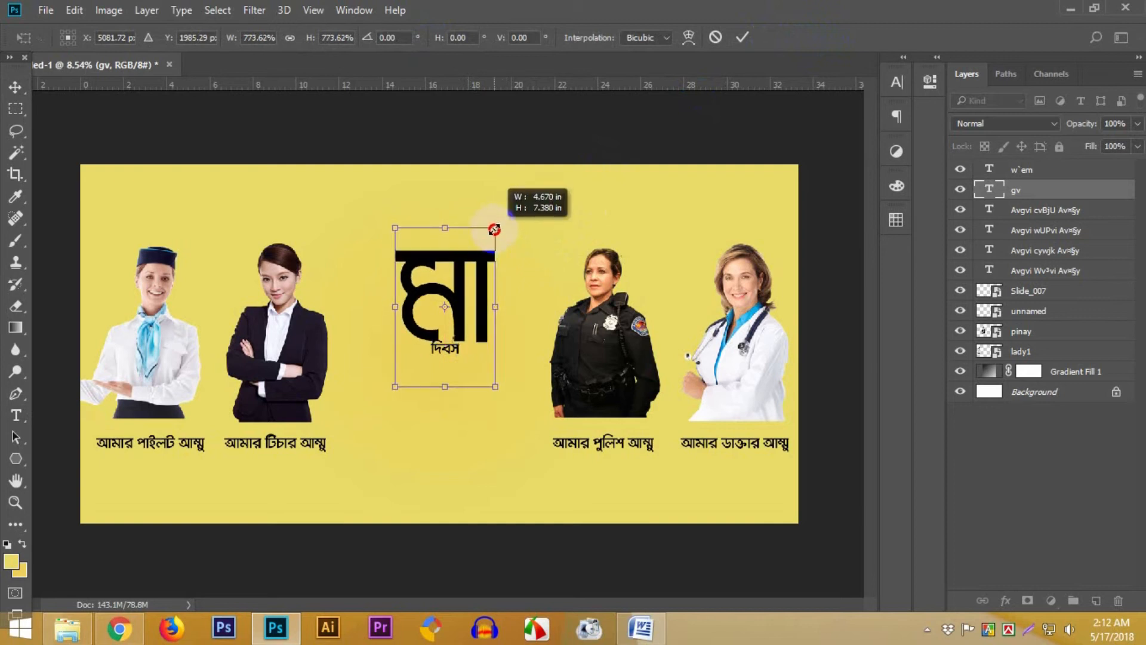
{"action": "left_click_drag", "start_coordinate": [496, 228], "coordinate": [524, 192]}
{"action": "left_click", "coordinate": [744, 37]}
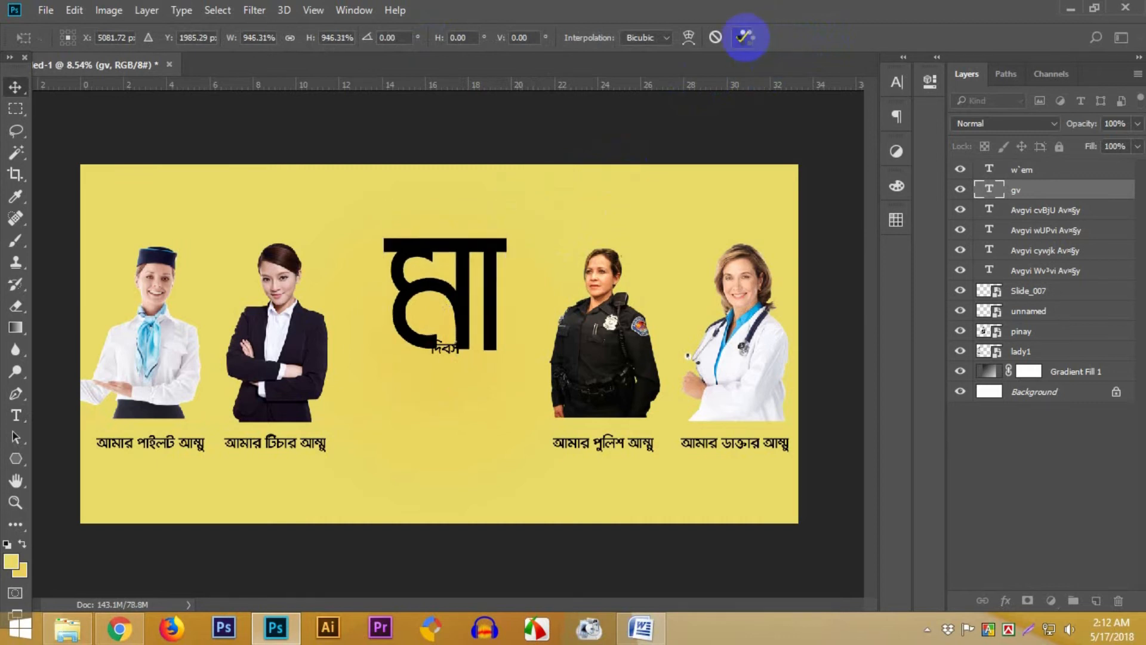
Place the word দিবস directly under the large মা and scale it proportionally to about 372%
{"action": "left_click", "coordinate": [1032, 212]}
{"action": "left_click", "coordinate": [1028, 170]}
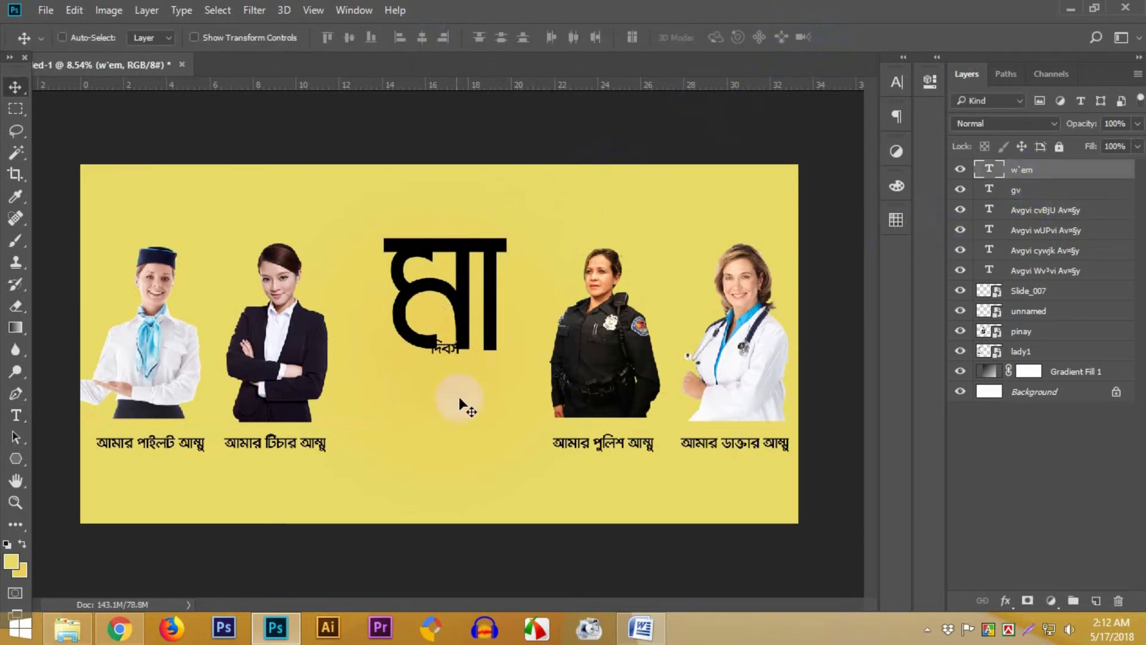
{"action": "left_click_drag", "start_coordinate": [452, 357], "coordinate": [474, 383]}
{"action": "key", "text": "ctrl+t"}
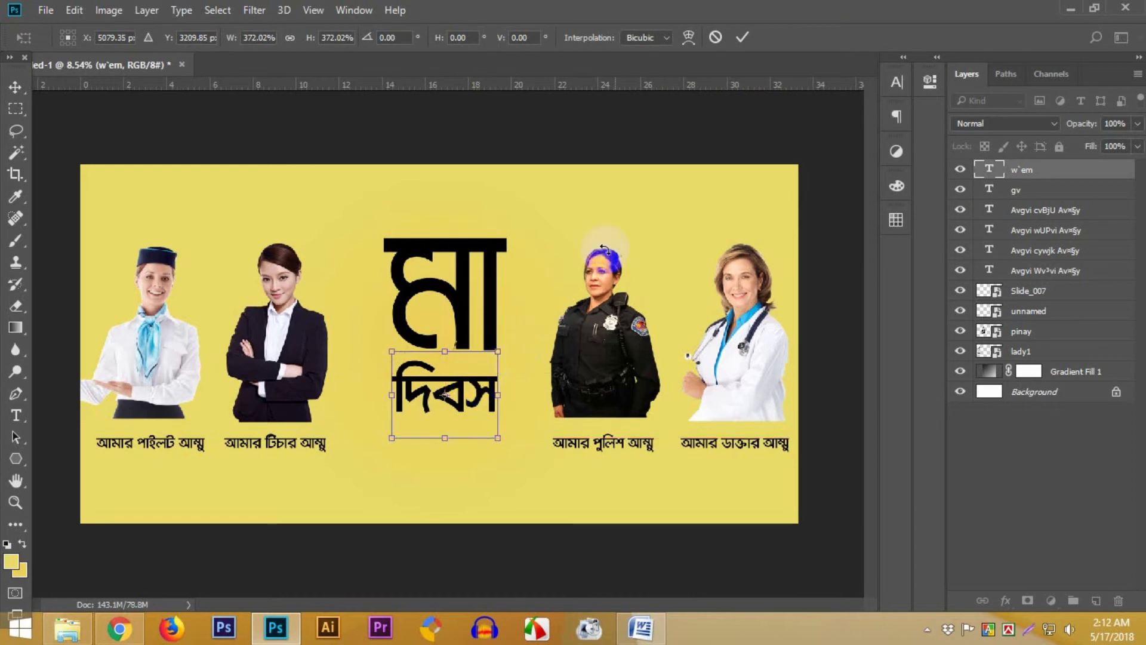
{"action": "left_click", "coordinate": [744, 38]}
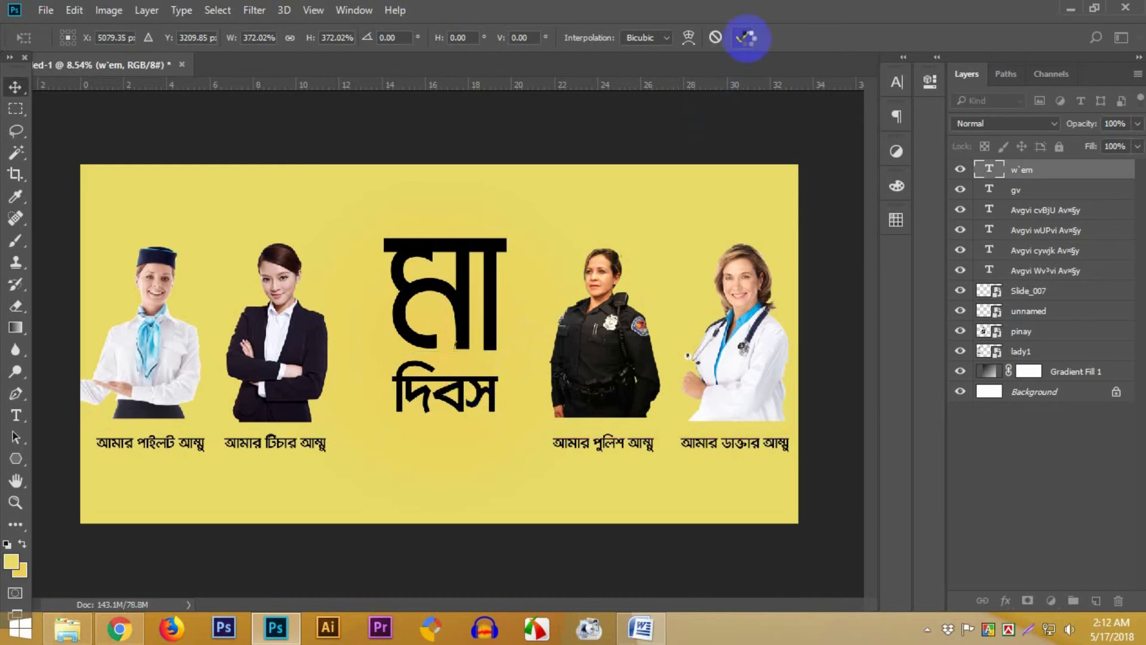
Shift the words মা and দিবস down together so the title sits level with the women on both sides
{"action": "left_click", "coordinate": [1021, 191], "text": "ctrl"}
{"action": "key", "text": "shift+Down"}
{"action": "key", "text": "shift+Down"}
{"action": "key", "text": "shift+Down"}
{"action": "key", "text": "shift+Down"}
{"action": "key", "text": "shift+Down"}
{"action": "key", "text": "shift+Down"}
{"action": "key", "text": "shift+Down"}
{"action": "key", "text": "shift+Down"}
{"action": "key", "text": "shift+Down"}
{"action": "key", "text": "shift+Down"}
{"action": "key", "text": "shift+Down"}
{"action": "key", "text": "shift+Down"}
{"action": "key", "text": "shift+Down"}
{"action": "key", "text": "shift+Down"}
{"action": "key", "text": "shift+Down"}
{"action": "key", "text": "shift+Down"}
{"action": "key", "text": "shift+Down"}
{"action": "key", "text": "shift+Down"}
{"action": "key", "text": "shift+Down"}
{"action": "key", "text": "shift+Down"}
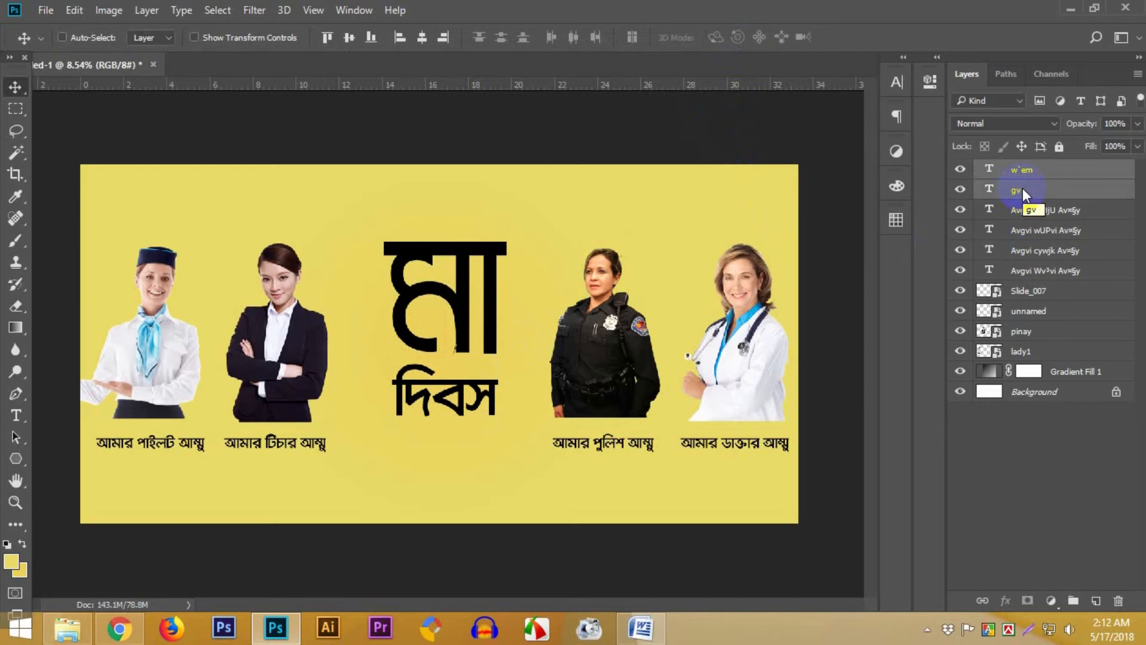
{"action": "key", "text": "shift+Down"}
{"action": "key", "text": "shift+Down"}
{"action": "key", "text": "shift+Down"}
{"action": "key", "text": "shift+Down"}
{"action": "key", "text": "shift+Down"}
{"action": "key", "text": "shift+Down"}
{"action": "key", "text": "shift+Down"}
{"action": "key", "text": "shift+Down"}
{"action": "key", "text": "shift+Down"}
{"action": "key", "text": "shift+Down"}
{"action": "key", "text": "shift+Down"}
{"action": "key", "text": "shift+Down"}
{"action": "key", "text": "shift+Down"}
{"action": "key", "text": "shift+Down"}
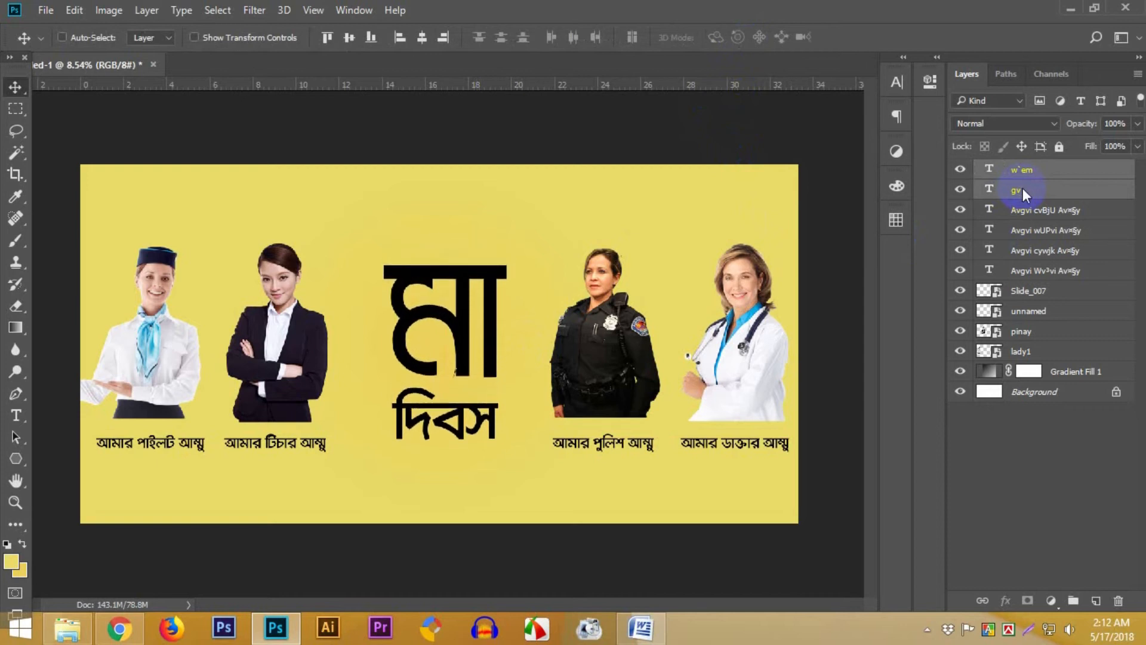
{"action": "key", "text": "shift+Down"}
{"action": "key", "text": "shift+Down"}
{"action": "key", "text": "shift+Down"}
{"action": "key", "text": "shift+Down"}
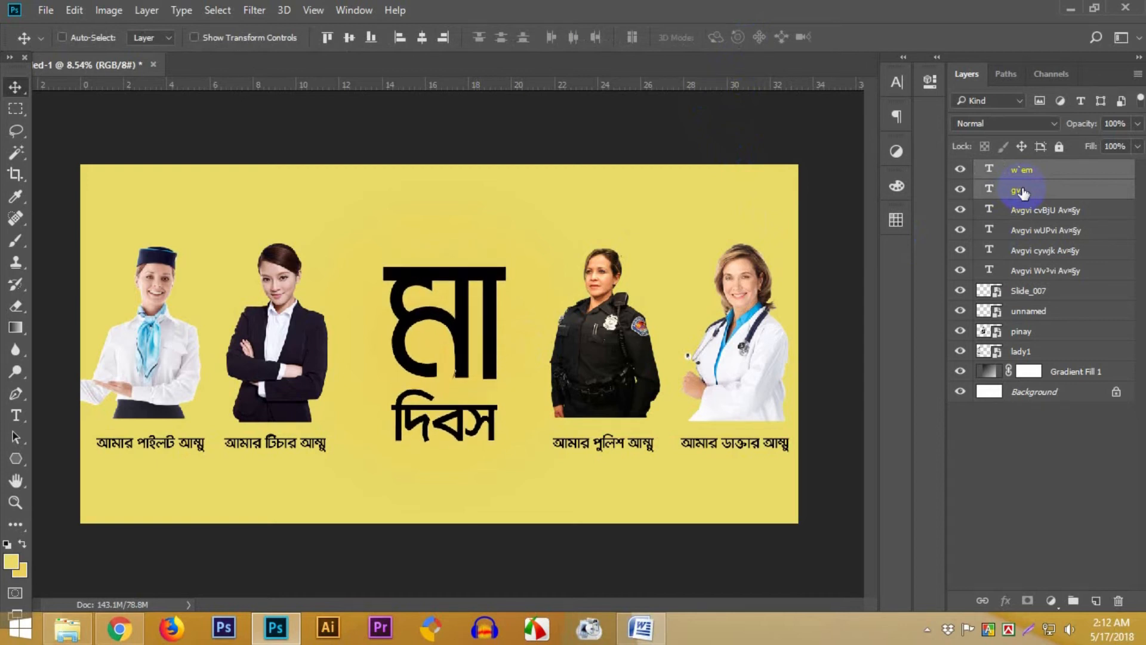
{"action": "key", "text": "shift+Up"}
{"action": "key", "text": "shift+Up"}
{"action": "key", "text": "shift+Up"}
{"action": "key", "text": "shift+Up"}
{"action": "key", "text": "shift+Up"}
{"action": "key", "text": "shift+Up"}
{"action": "key", "text": "shift+Up"}
{"action": "key", "text": "shift+Up"}
{"action": "key", "text": "shift+Up"}
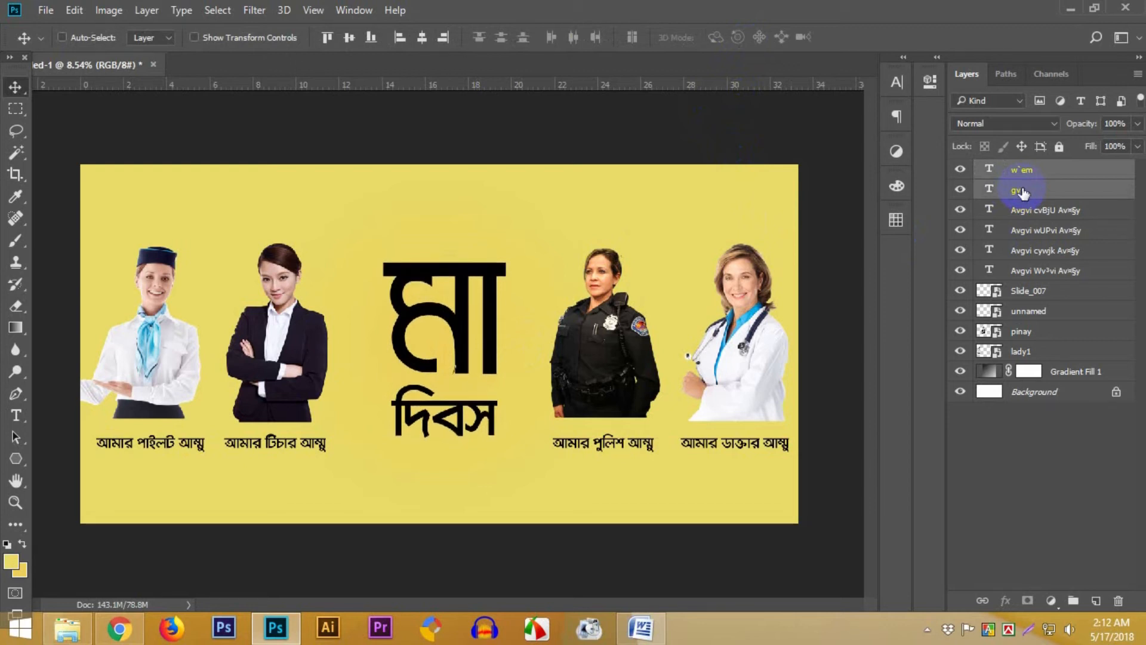
Move the teacher in the black suit together with her caption a little to the right, toward the title
{"action": "left_click", "coordinate": [1053, 211]}
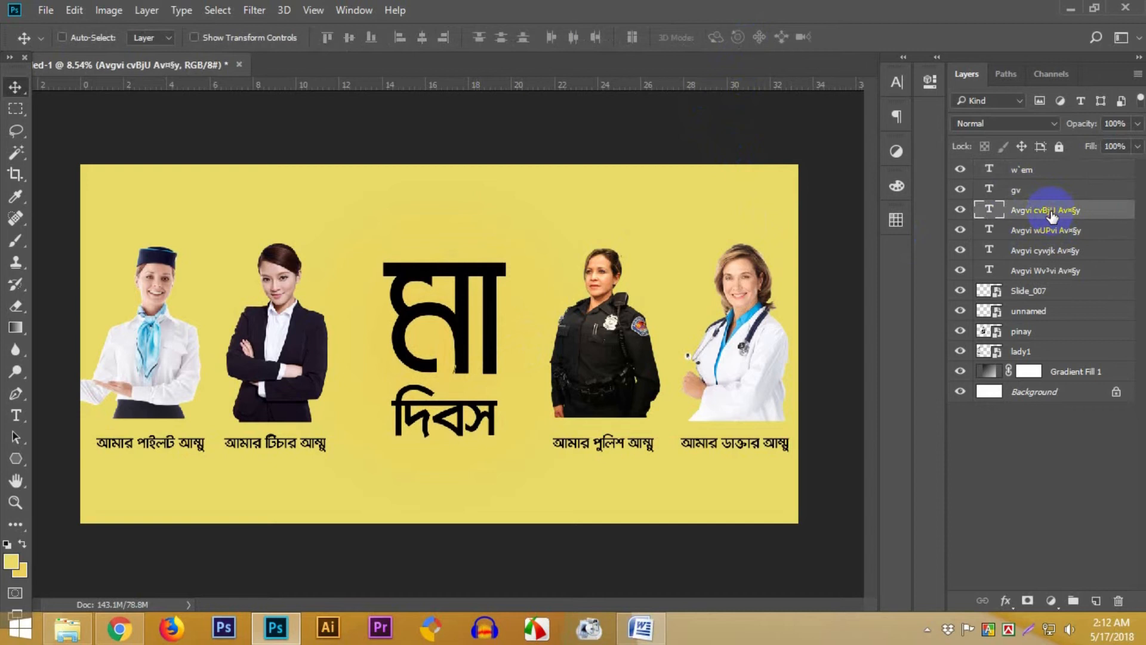
{"action": "left_click", "coordinate": [960, 210]}
{"action": "left_click", "coordinate": [960, 210]}
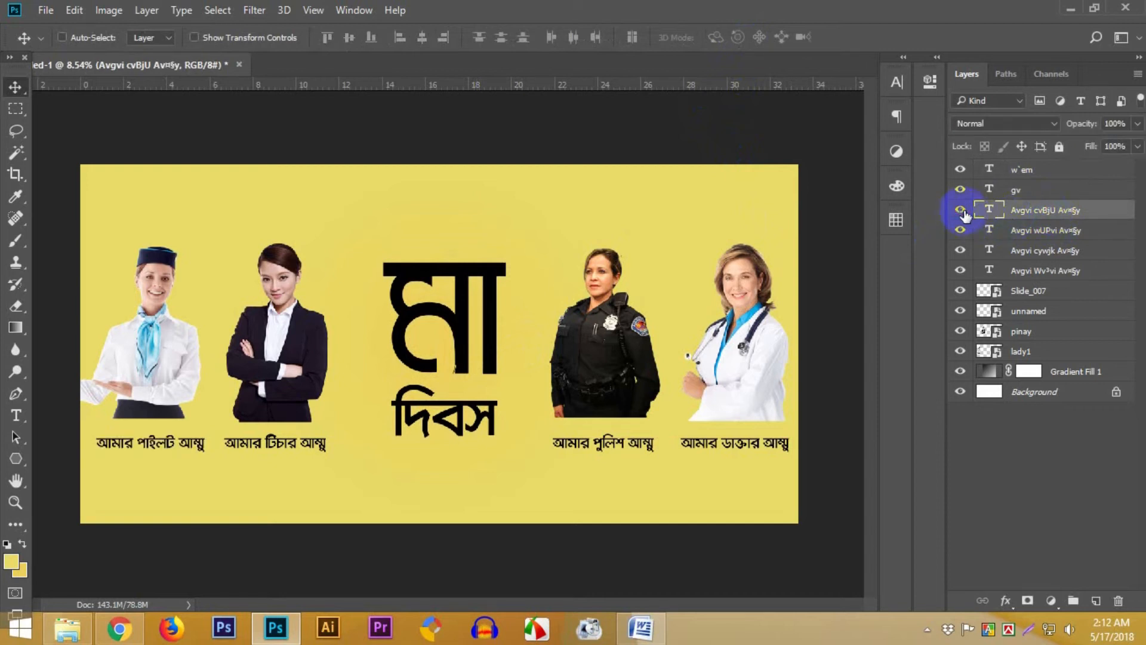
{"action": "left_click", "coordinate": [1027, 231]}
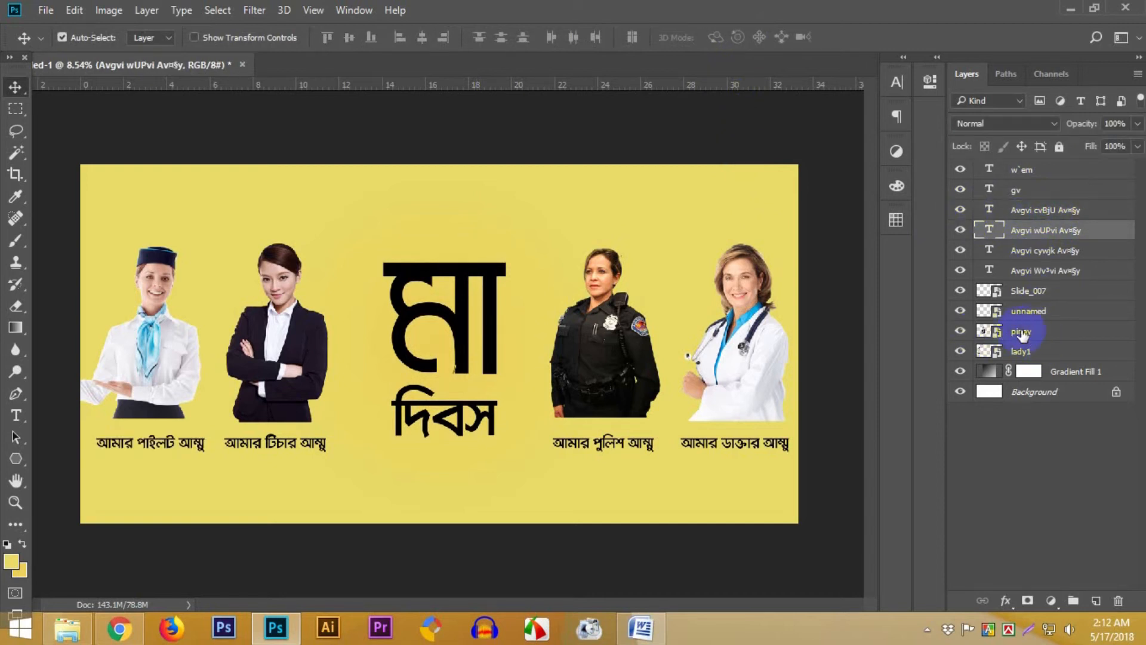
{"action": "left_click", "coordinate": [1027, 332], "text": "ctrl"}
{"action": "key", "text": "shift+Right"}
{"action": "key", "text": "shift+Right"}
{"action": "key", "text": "shift+Right"}
{"action": "key", "text": "shift+Right"}
{"action": "key", "text": "shift+Right"}
{"action": "key", "text": "shift+Right"}
{"action": "key", "text": "shift+Right"}
{"action": "key", "text": "shift+Right"}
{"action": "key", "text": "shift+Right"}
{"action": "key", "text": "shift+Right"}
{"action": "key", "text": "shift+Right"}
{"action": "key", "text": "shift+Right"}
{"action": "key", "text": "shift+Right"}
{"action": "key", "text": "shift+Right"}
{"action": "key", "text": "shift+Right"}
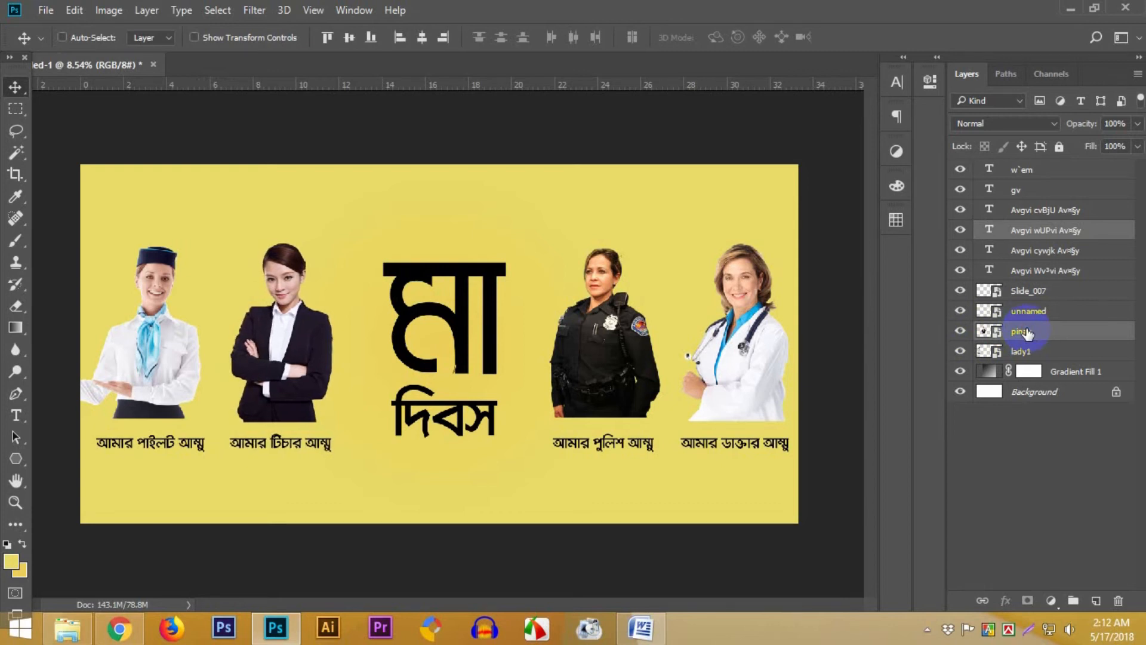
{"action": "key", "text": "shift+Right"}
{"action": "key", "text": "shift+Right"}
{"action": "key", "text": "shift+Right"}
{"action": "key", "text": "shift+Right"}
{"action": "key", "text": "shift+Right"}
{"action": "key", "text": "shift+Right"}
{"action": "key", "text": "shift+Right"}
{"action": "key", "text": "shift+Right"}
{"action": "key", "text": "shift+Right"}
{"action": "key", "text": "shift+Right"}
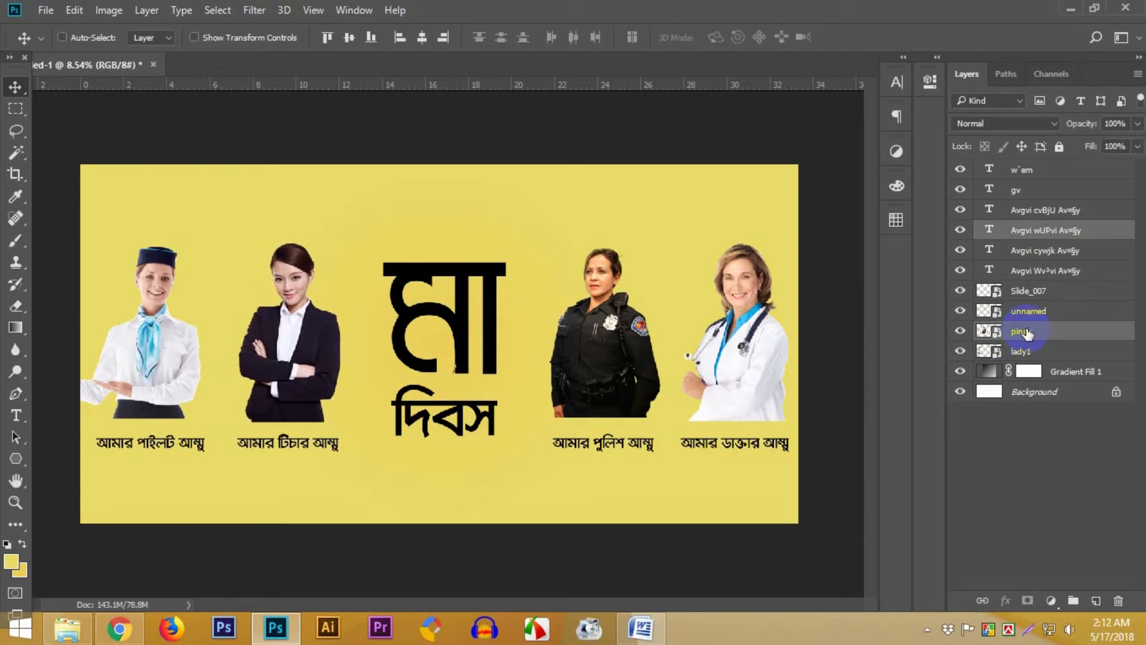
Move the pilot together with her caption slightly to the right, toward the teacher
{"action": "left_click", "coordinate": [1026, 353]}
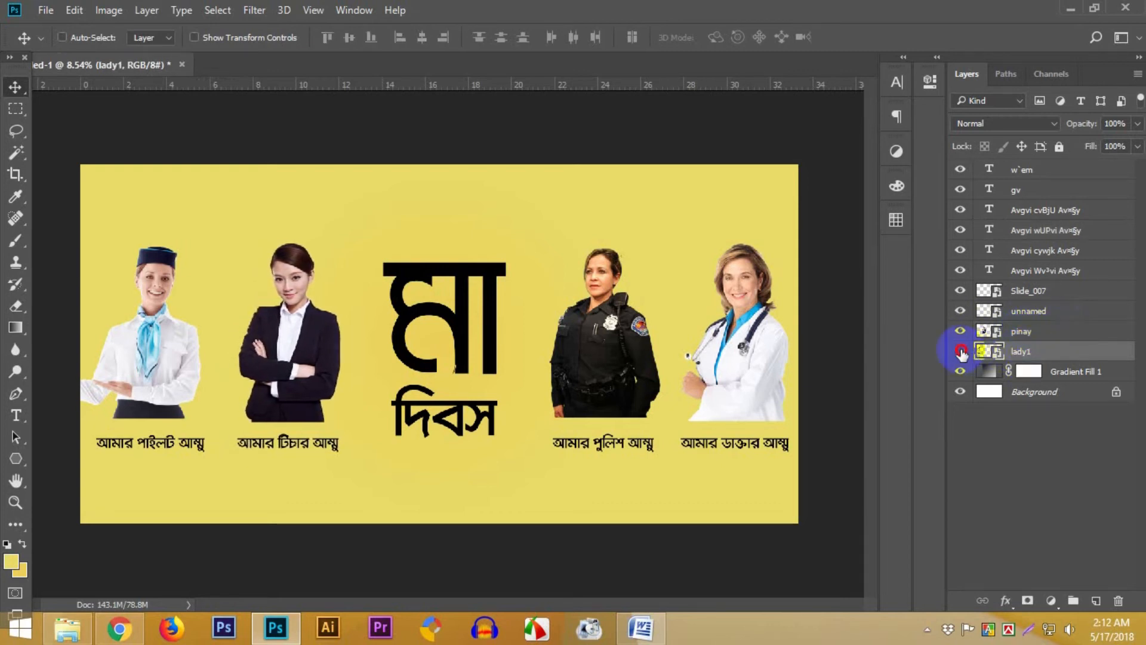
{"action": "left_click", "coordinate": [1051, 213], "text": "ctrl"}
{"action": "key", "text": "shift+Right"}
{"action": "key", "text": "shift+Right"}
{"action": "key", "text": "shift+Right"}
{"action": "key", "text": "shift+Right"}
{"action": "key", "text": "shift+Right"}
{"action": "key", "text": "shift+Right"}
{"action": "key", "text": "shift+Right"}
{"action": "key", "text": "shift+Right"}
{"action": "key", "text": "shift+Right"}
{"action": "key", "text": "shift+Right"}
{"action": "key", "text": "shift+Right"}
{"action": "key", "text": "shift+Right"}
{"action": "key", "text": "shift+Right"}
{"action": "key", "text": "shift+Right"}
{"action": "key", "text": "shift+Right"}
{"action": "key", "text": "shift+Right"}
{"action": "key", "text": "shift+Right"}
{"action": "key", "text": "shift+Right"}
{"action": "key", "text": "shift+Right"}
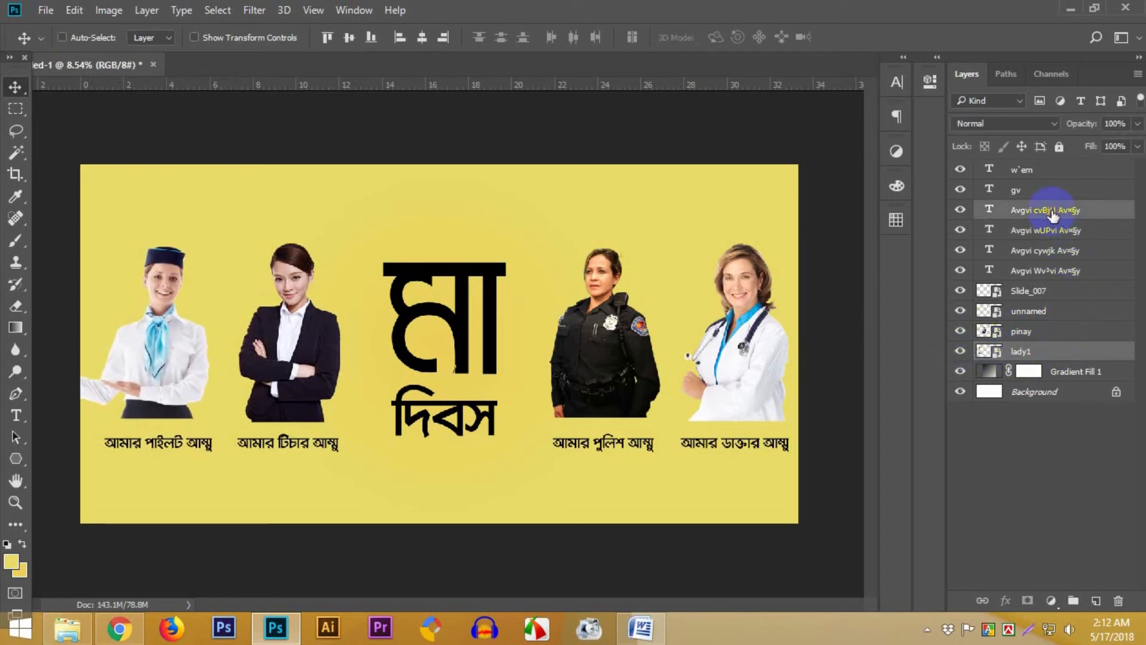
{"action": "key", "text": "shift+Left"}
{"action": "key", "text": "shift+Left"}
{"action": "key", "text": "shift+Left"}
{"action": "key", "text": "shift+Left"}
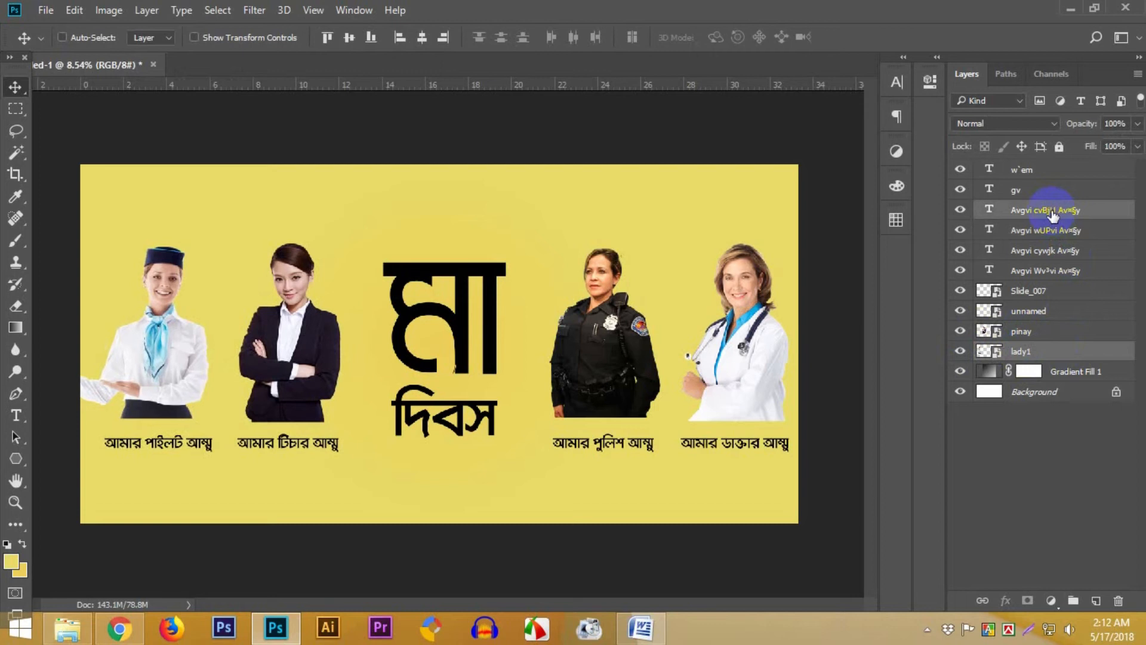
{"action": "left_click", "coordinate": [1042, 311]}
{"action": "left_click", "coordinate": [1049, 251], "text": "ctrl"}
{"action": "key", "text": "shift+Left"}
{"action": "key", "text": "shift+Left"}
{"action": "key", "text": "shift+Left"}
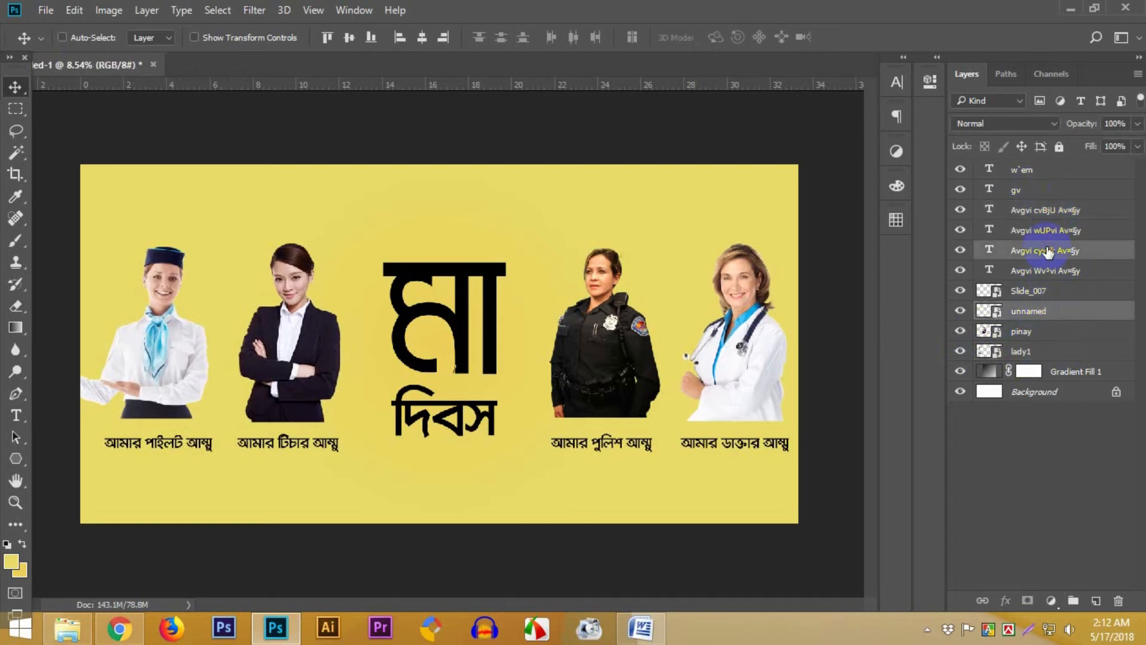
{"action": "key", "text": "ctrl+z"}
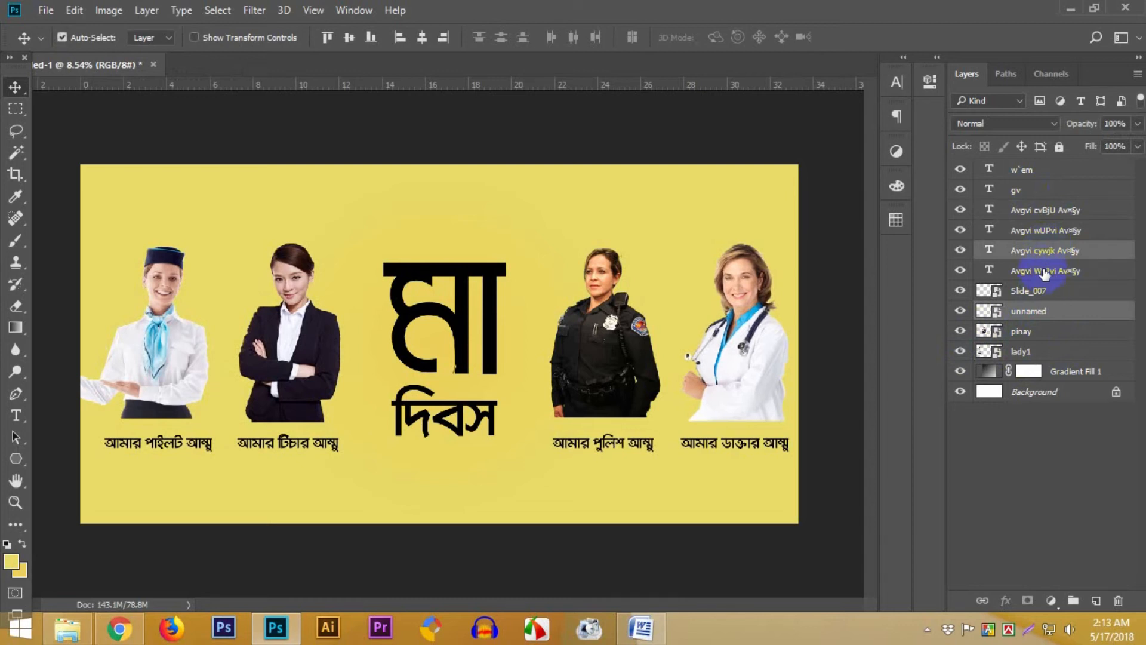
Move the doctor together with her caption slightly left, away from the canvas edge
{"action": "left_click", "coordinate": [1044, 271], "text": "ctrl"}
{"action": "left_click", "coordinate": [1046, 254], "text": "ctrl"}
{"action": "key", "text": "shift+Left"}
{"action": "key", "text": "shift+Left"}
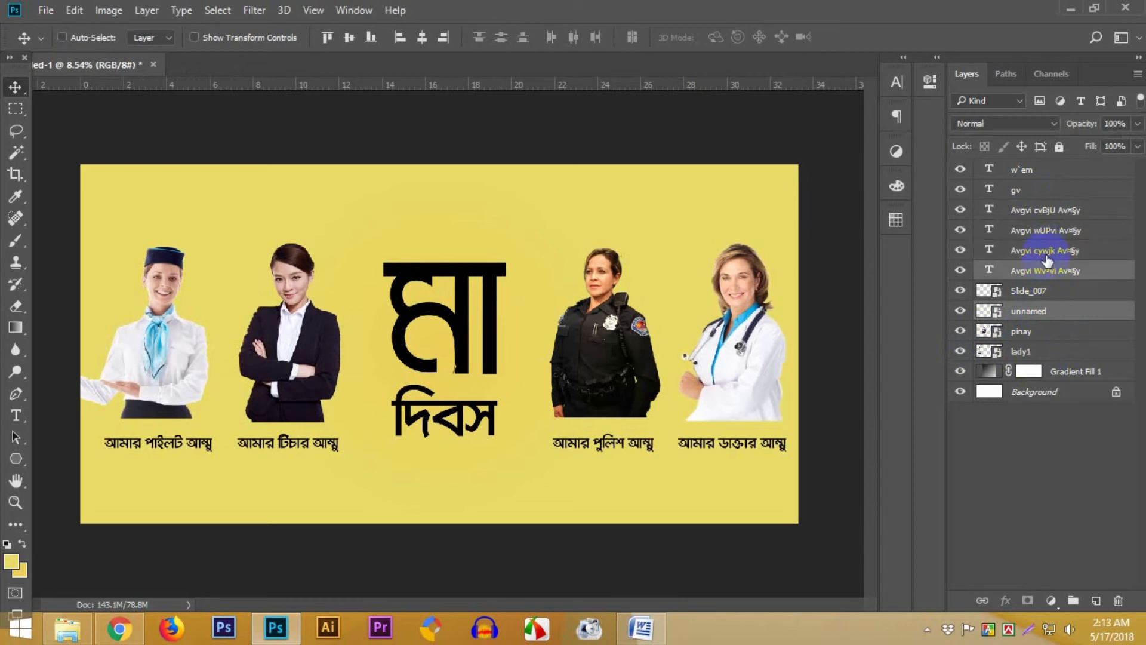
Move the police officer together with her caption slightly left, toward the title
{"action": "left_click", "coordinate": [1039, 291]}
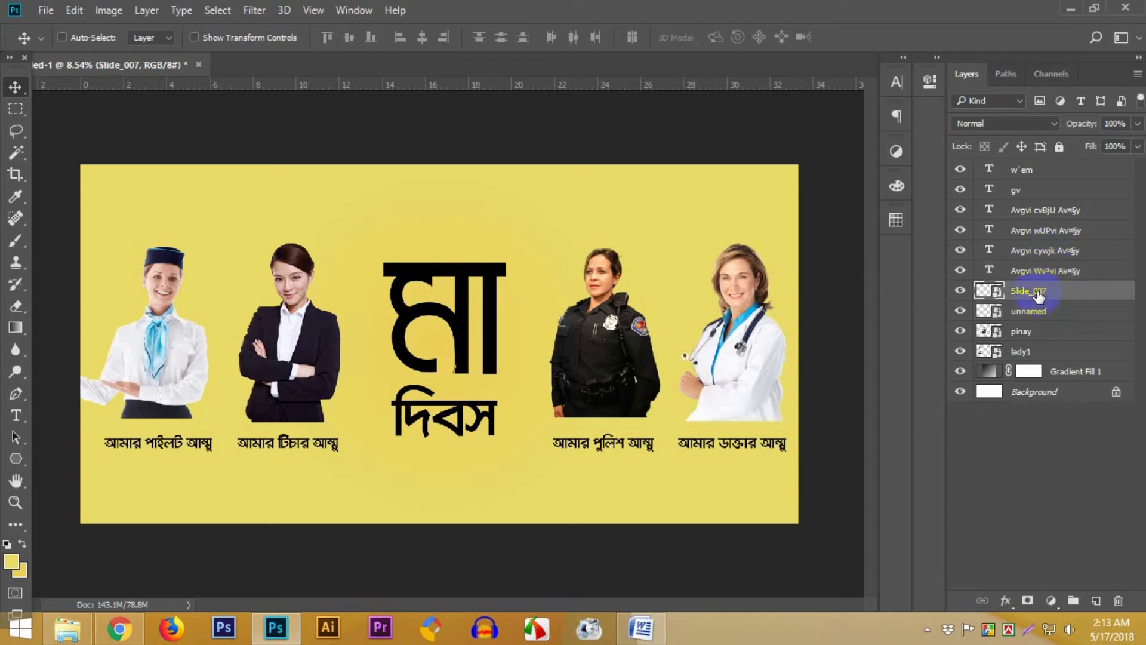
{"action": "left_click", "coordinate": [1039, 272], "text": "ctrl"}
{"action": "key", "text": "shift+Left"}
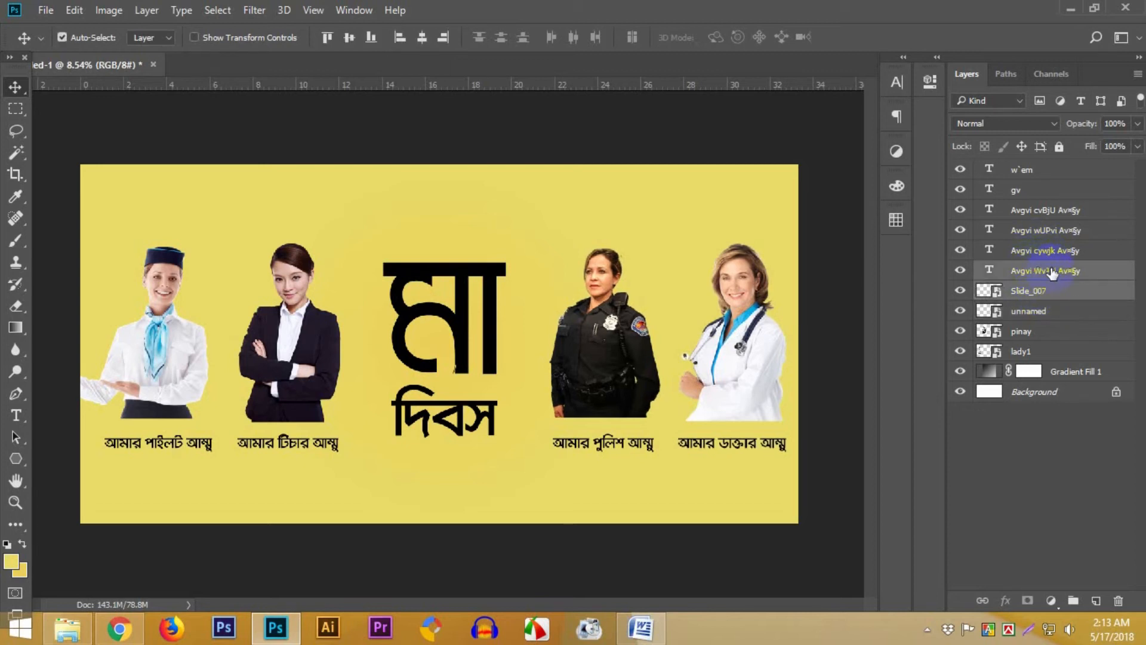
{"action": "left_click", "coordinate": [1052, 272], "text": "ctrl"}
{"action": "left_click", "coordinate": [1057, 255], "text": "ctrl"}
{"action": "key", "text": "shift+Left"}
{"action": "key", "text": "shift+Left"}
{"action": "key", "text": "shift+Left"}
{"action": "key", "text": "shift+Left"}
{"action": "key", "text": "shift+Left"}
{"action": "key", "text": "shift+Left"}
{"action": "key", "text": "shift+Left"}
{"action": "key", "text": "shift+Left"}
{"action": "key", "text": "shift+Left"}
{"action": "key", "text": "shift+Left"}
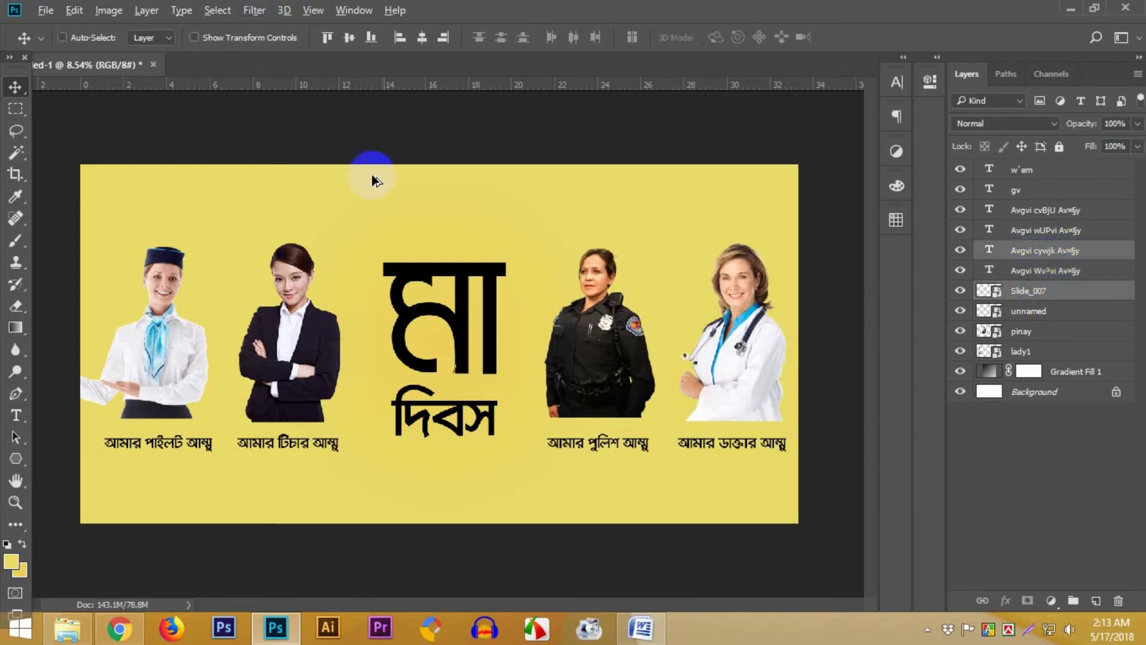
Add a new empty layer above the দিবস text layer
{"action": "scroll", "coordinate": [548, 389], "scroll_direction": "down", "scroll_amount": 1}
{"action": "scroll", "coordinate": [537, 375], "scroll_direction": "up", "scroll_amount": 2}
{"action": "scroll", "coordinate": [535, 378], "scroll_direction": "down", "scroll_amount": 1}
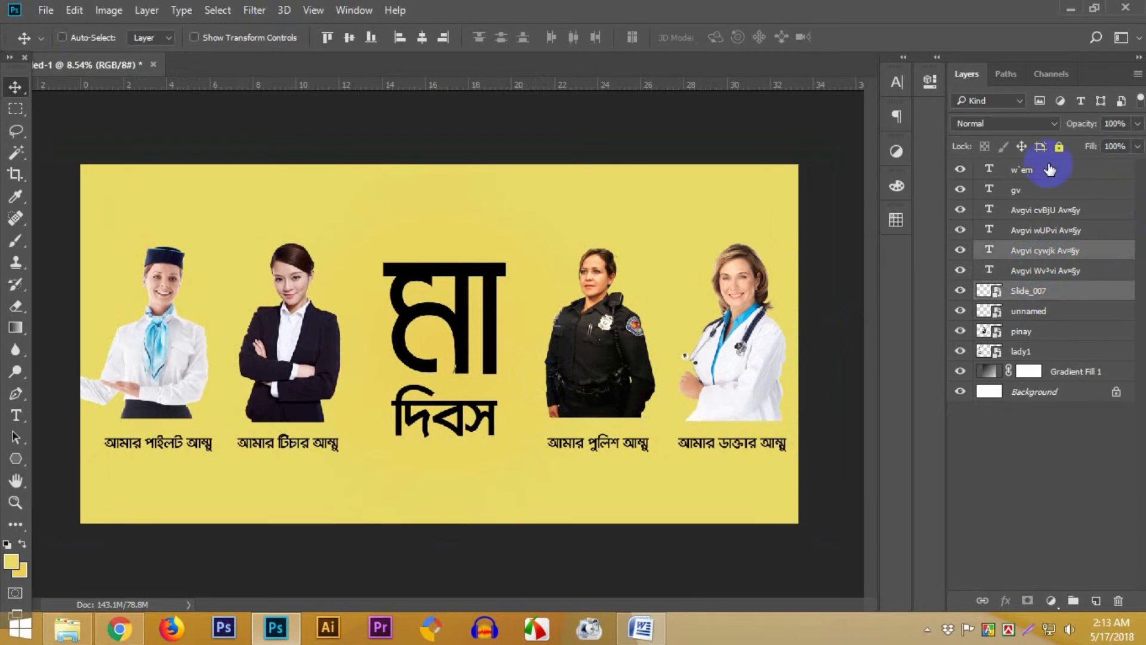
{"action": "left_click", "coordinate": [1018, 169]}
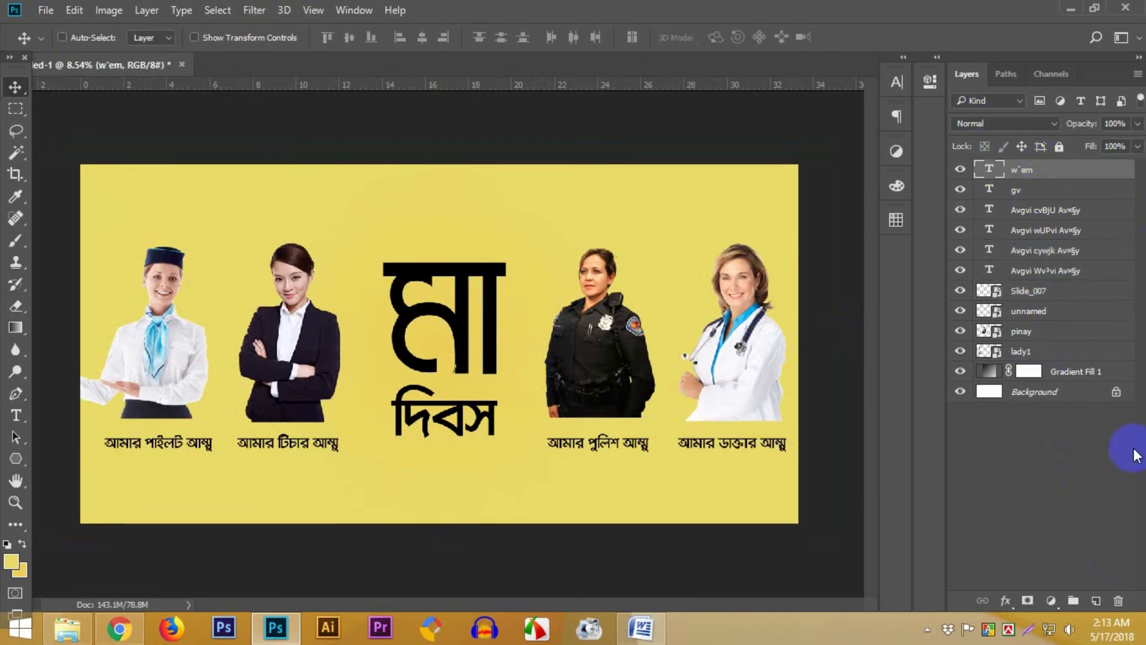
{"action": "left_click", "coordinate": [1096, 600]}
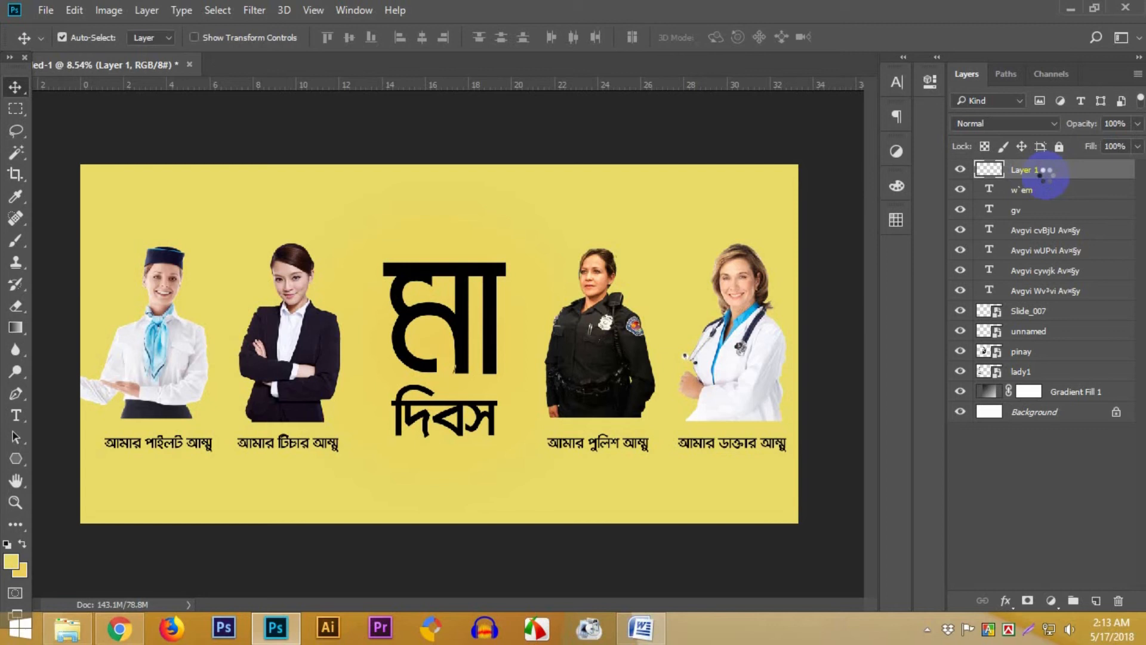
Stamp all visible layers into the empty Layer 1 at the top of the layer stack
{"action": "key", "text": "ctrl+shift+alt+e"}
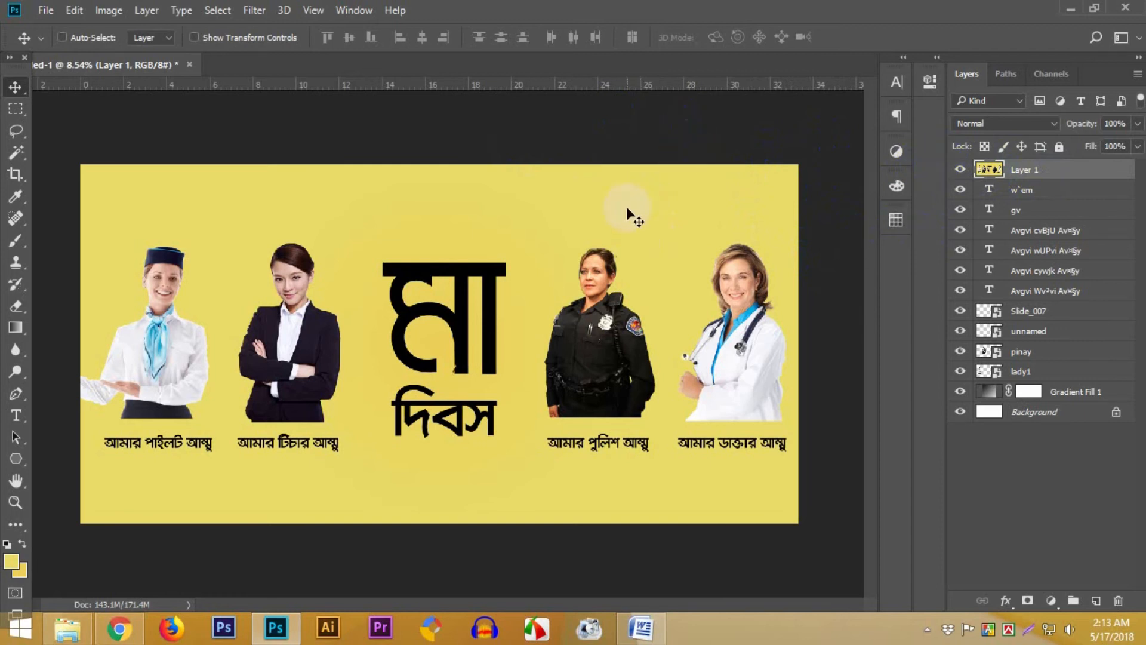
{"action": "left_click", "coordinate": [45, 13]}
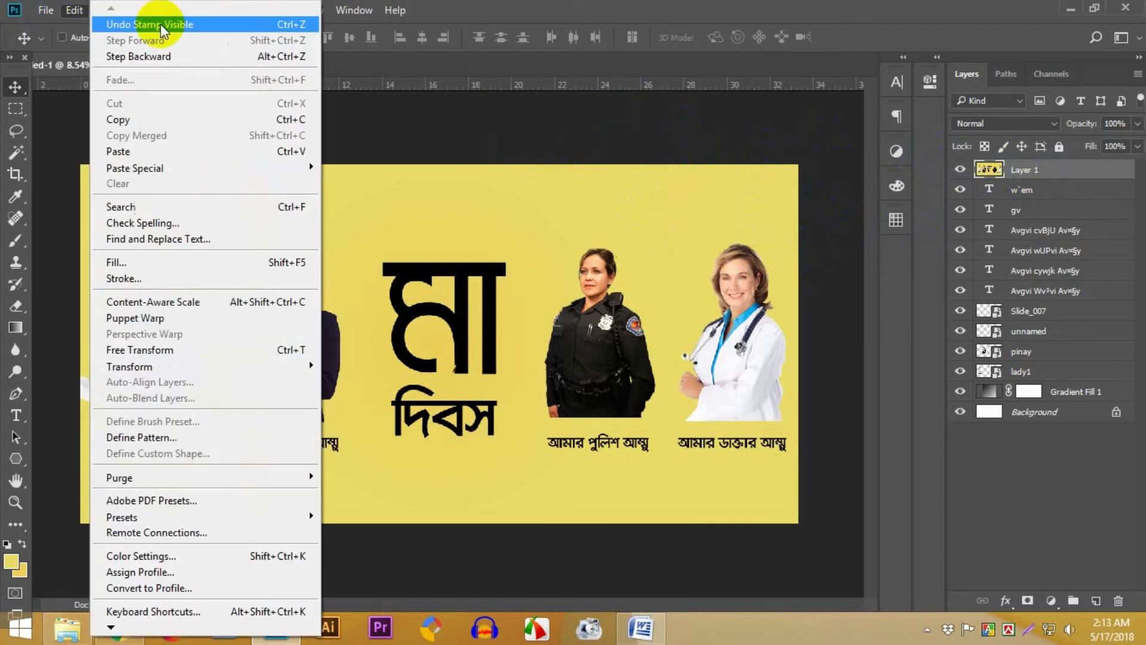
{"action": "left_click", "coordinate": [423, 127]}
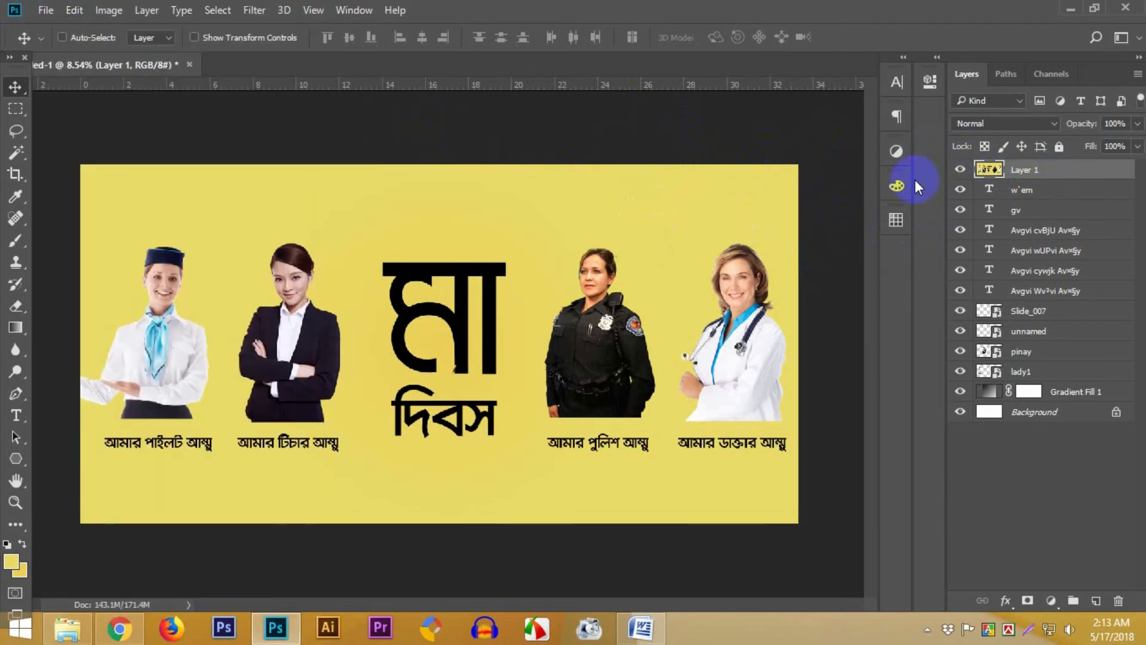
Load the metadata template create 360 image.xmp from the Desktop into the document's file info
{"action": "left_click", "coordinate": [45, 13]}
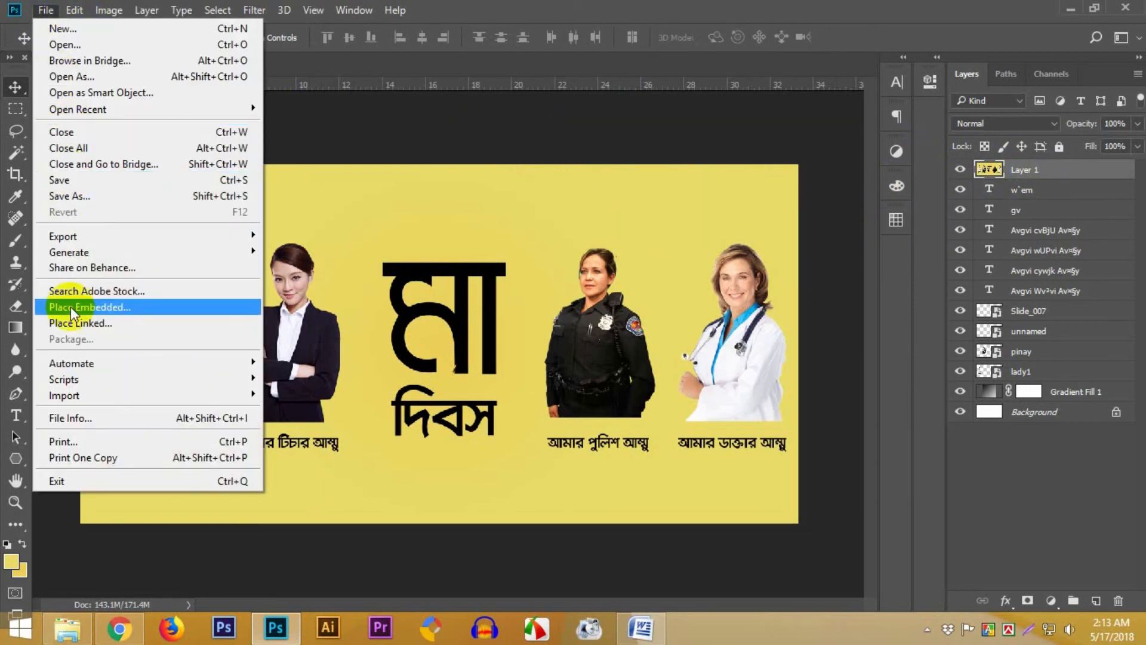
{"action": "left_click", "coordinate": [72, 418]}
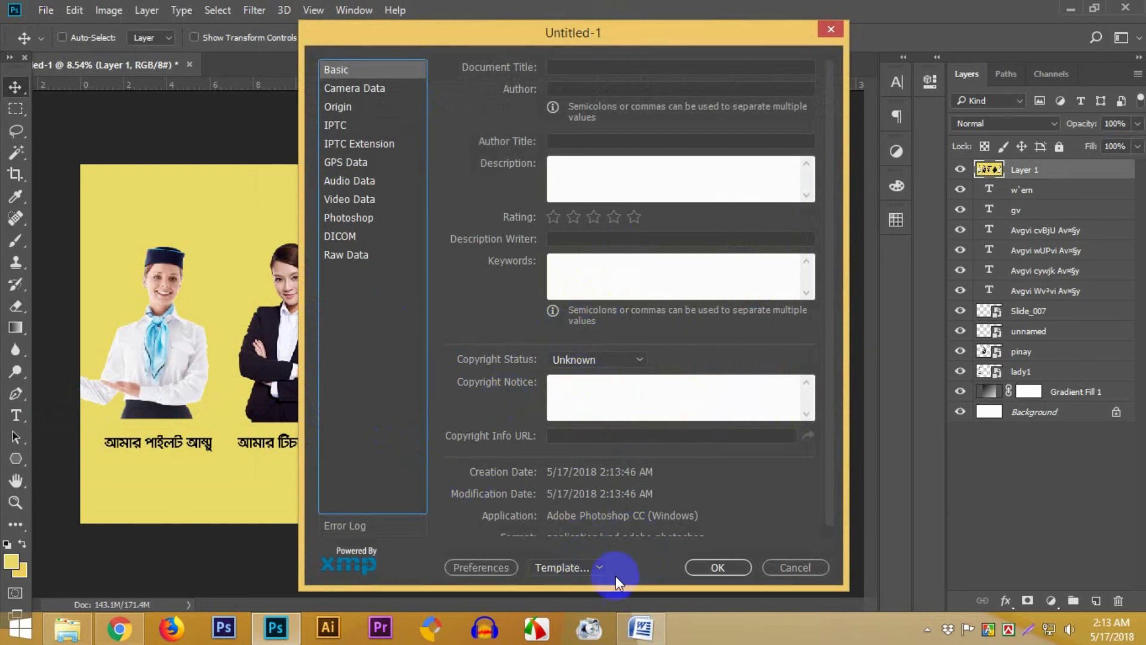
{"action": "left_click", "coordinate": [570, 570]}
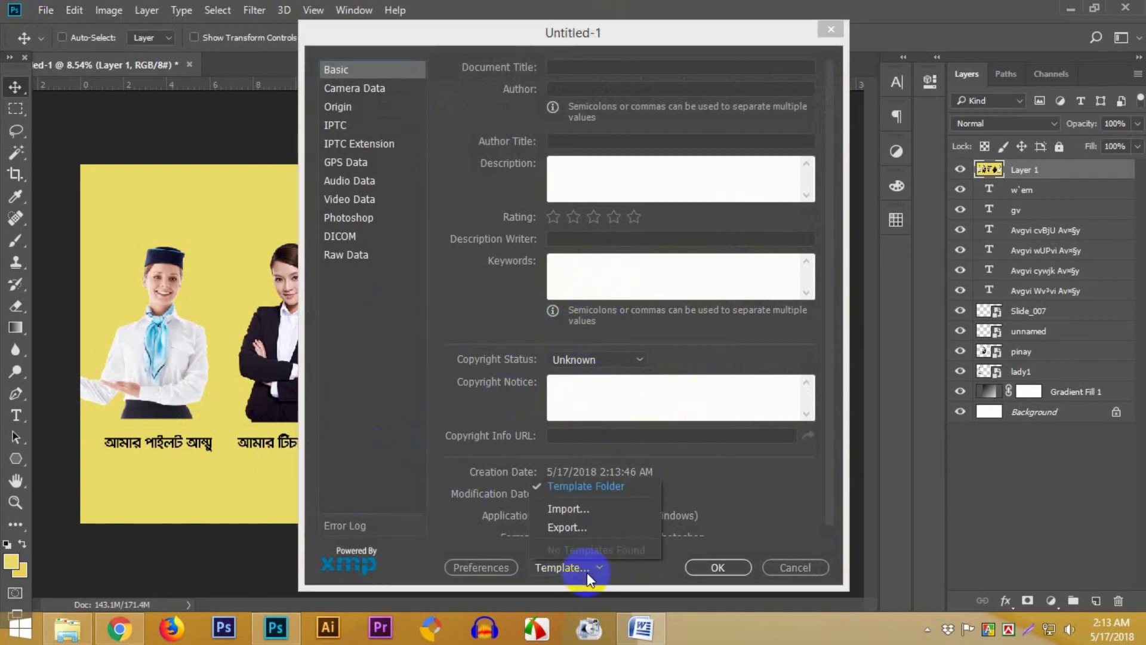
{"action": "left_click", "coordinate": [580, 508]}
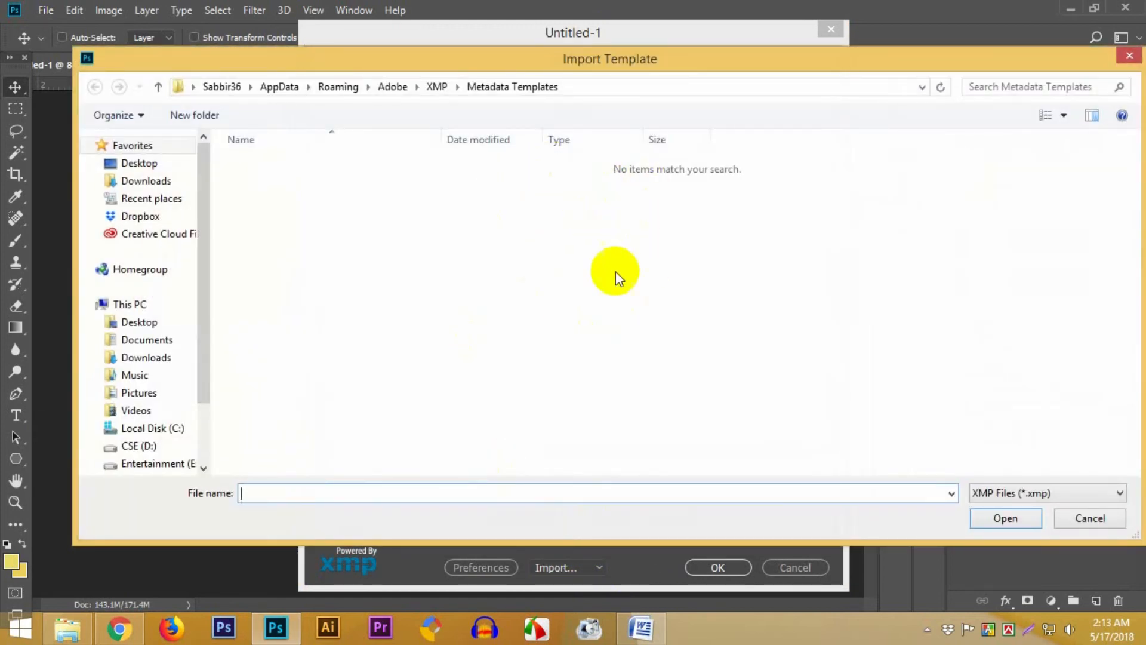
{"action": "left_click", "coordinate": [144, 165]}
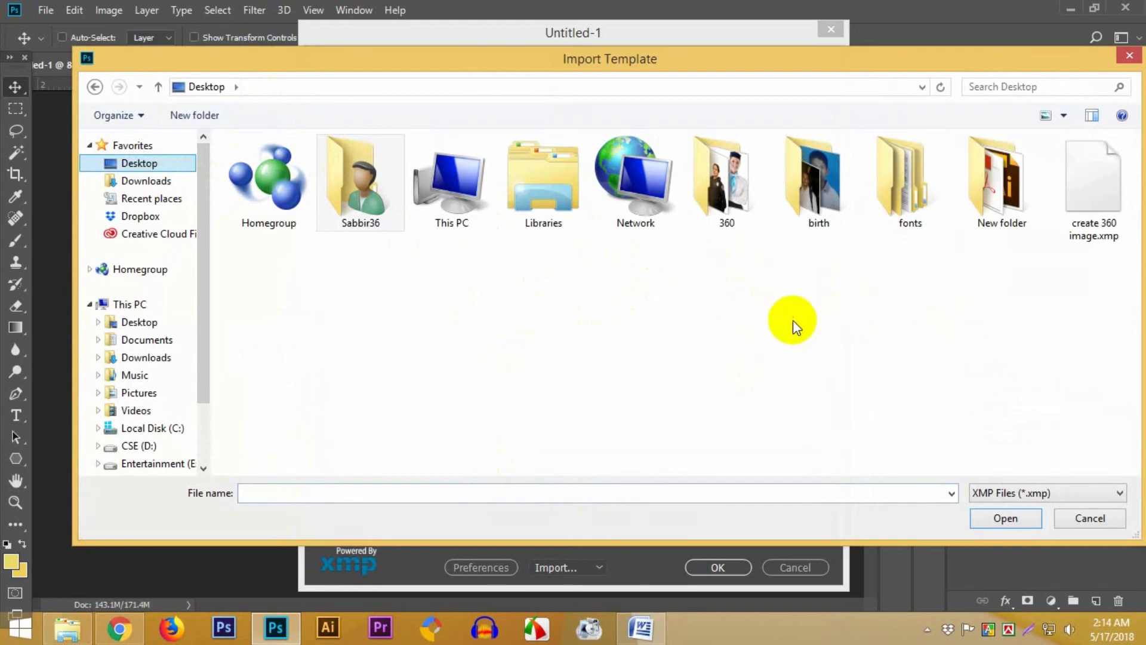
{"action": "left_click", "coordinate": [1081, 203]}
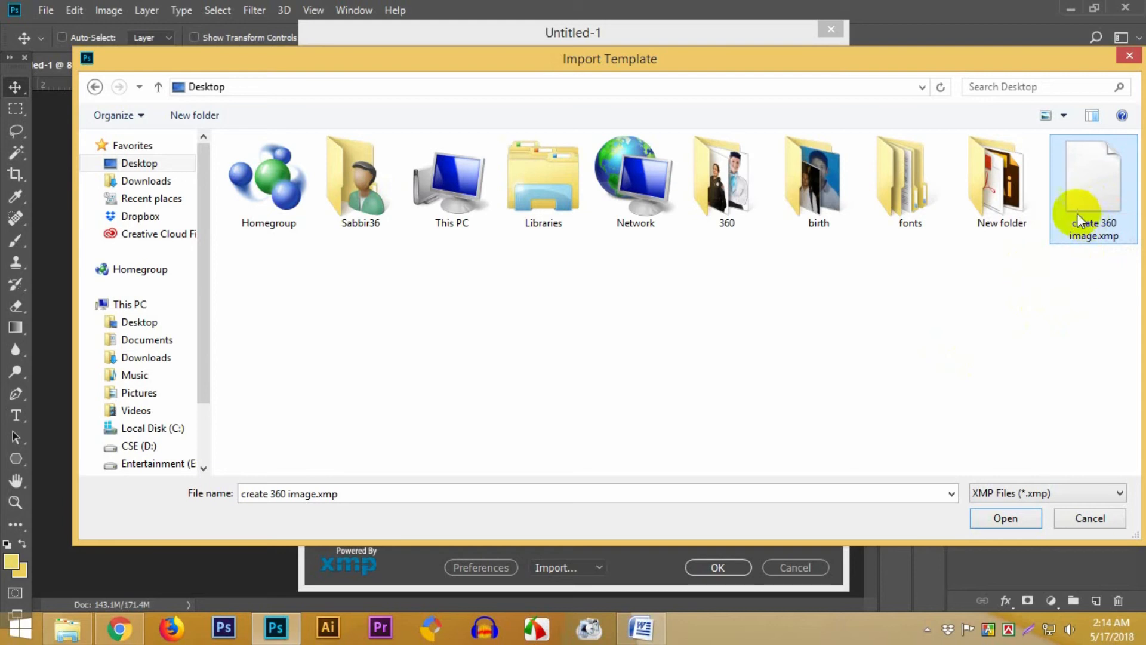
{"action": "left_click", "coordinate": [1005, 517]}
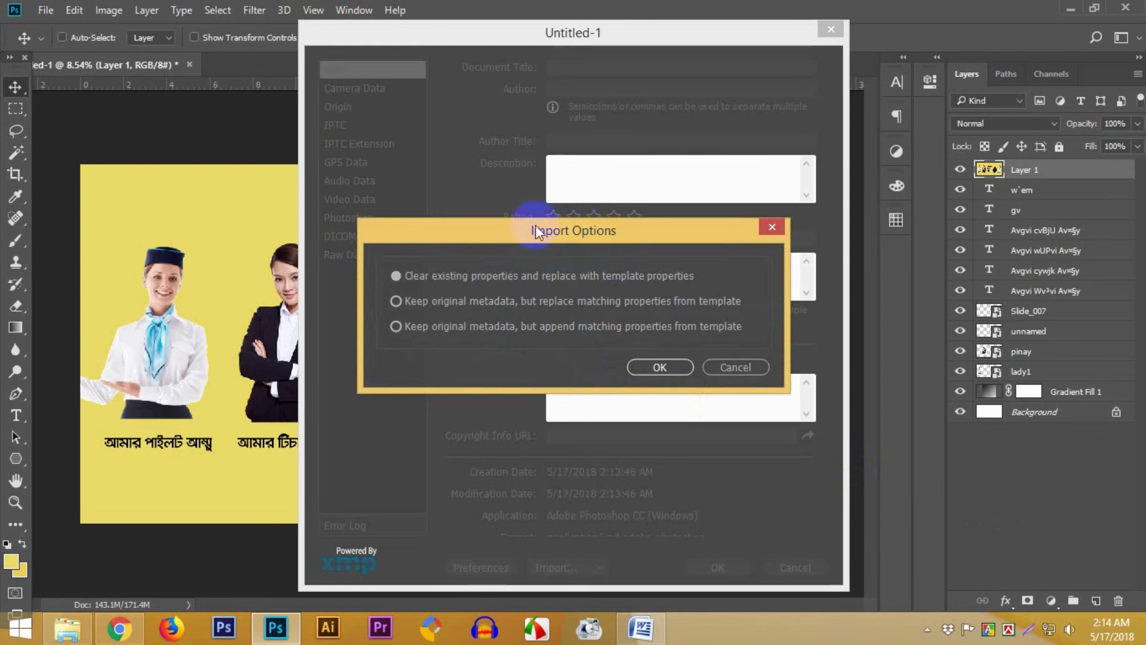
Clear existing properties and replace them with the template properties, and accept the updated file info
{"action": "left_click", "coordinate": [395, 301]}
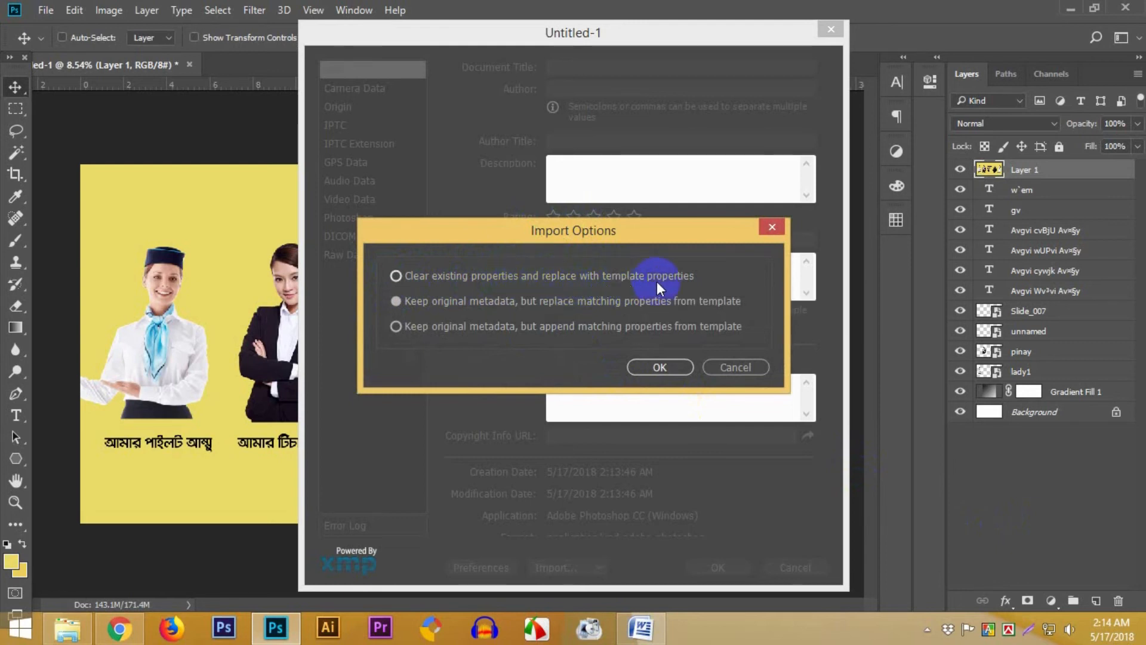
{"action": "left_click", "coordinate": [397, 276]}
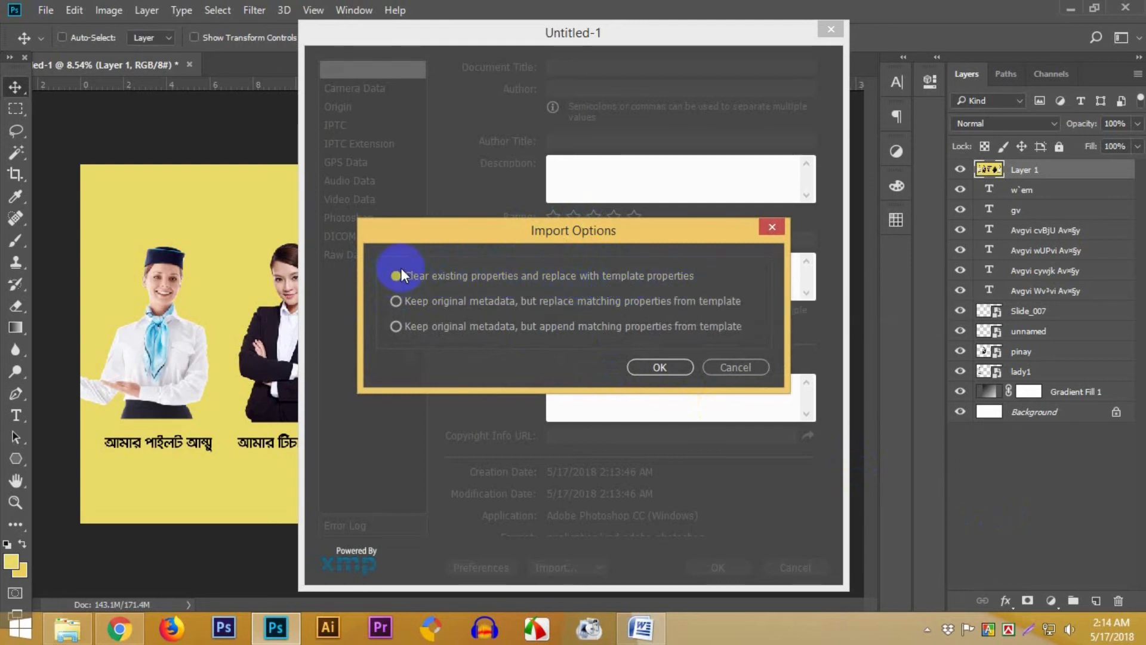
{"action": "left_click", "coordinate": [658, 366]}
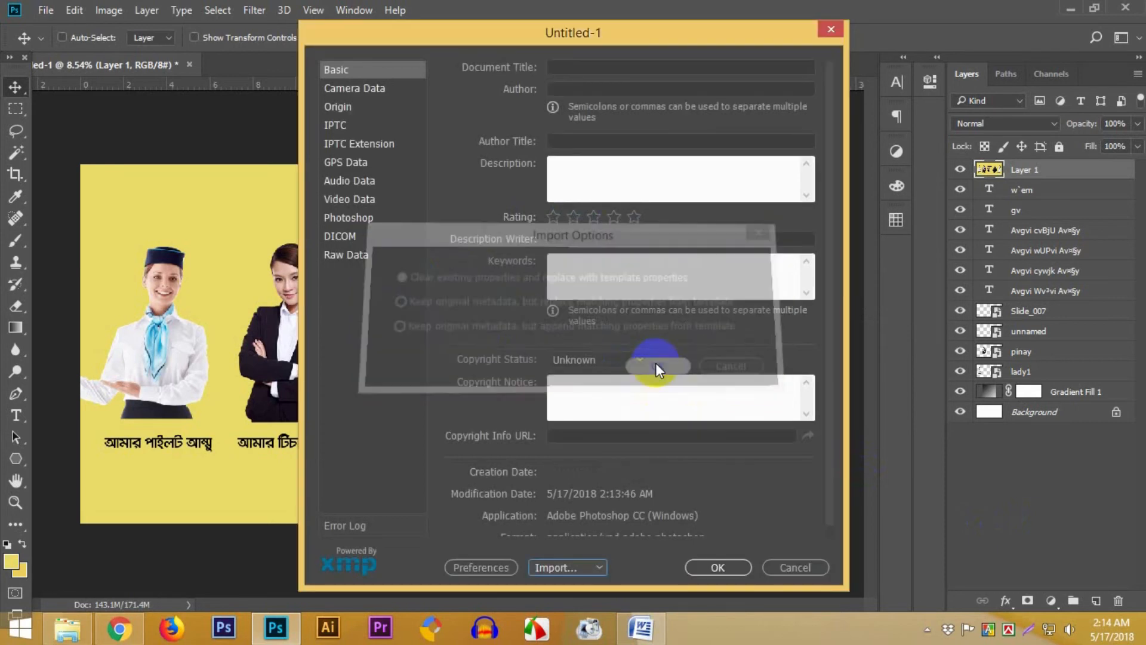
{"action": "left_click", "coordinate": [719, 567]}
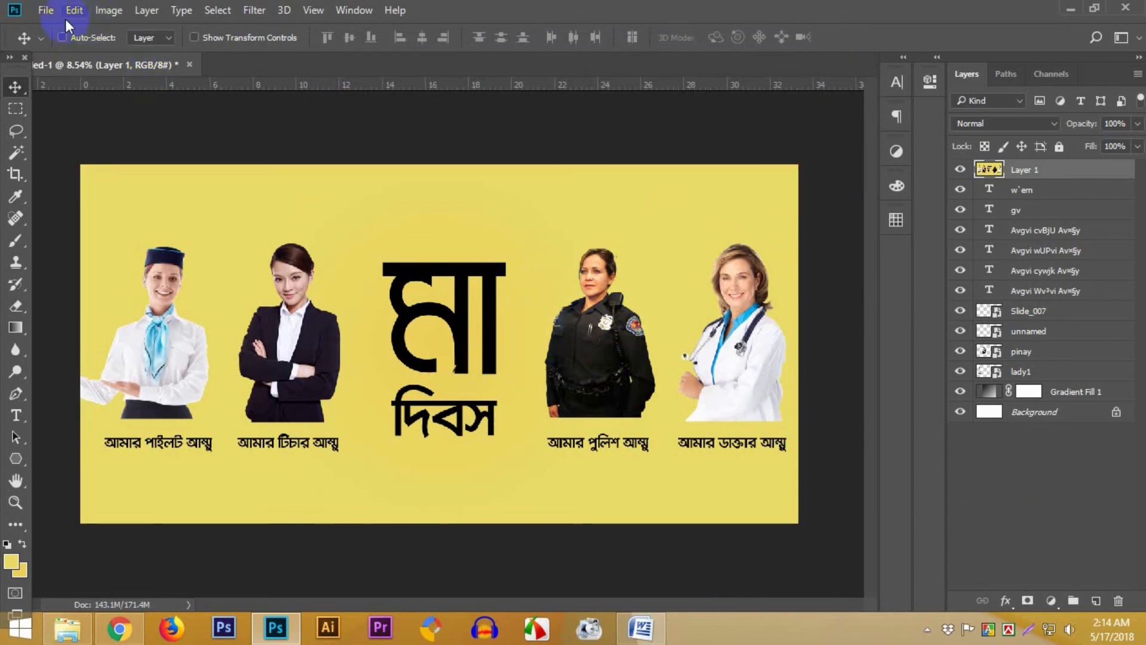
Try to save the image to the Desktop as a JPEG named 360
{"action": "left_click", "coordinate": [48, 12]}
{"action": "left_click", "coordinate": [87, 197]}
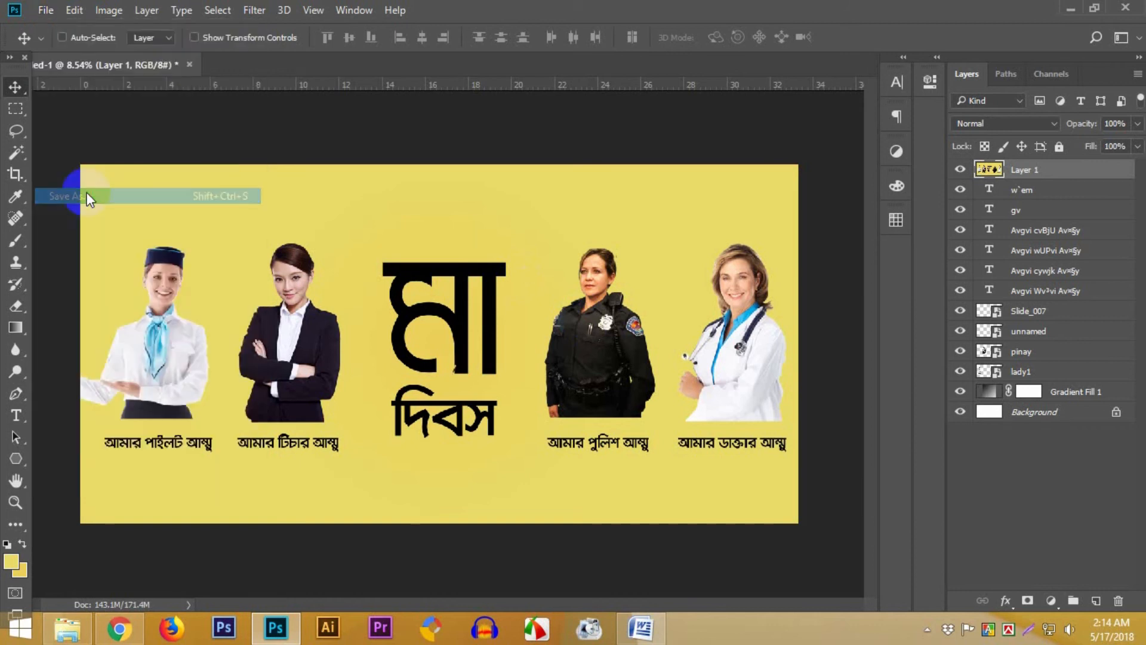
{"action": "left_click", "coordinate": [75, 122]}
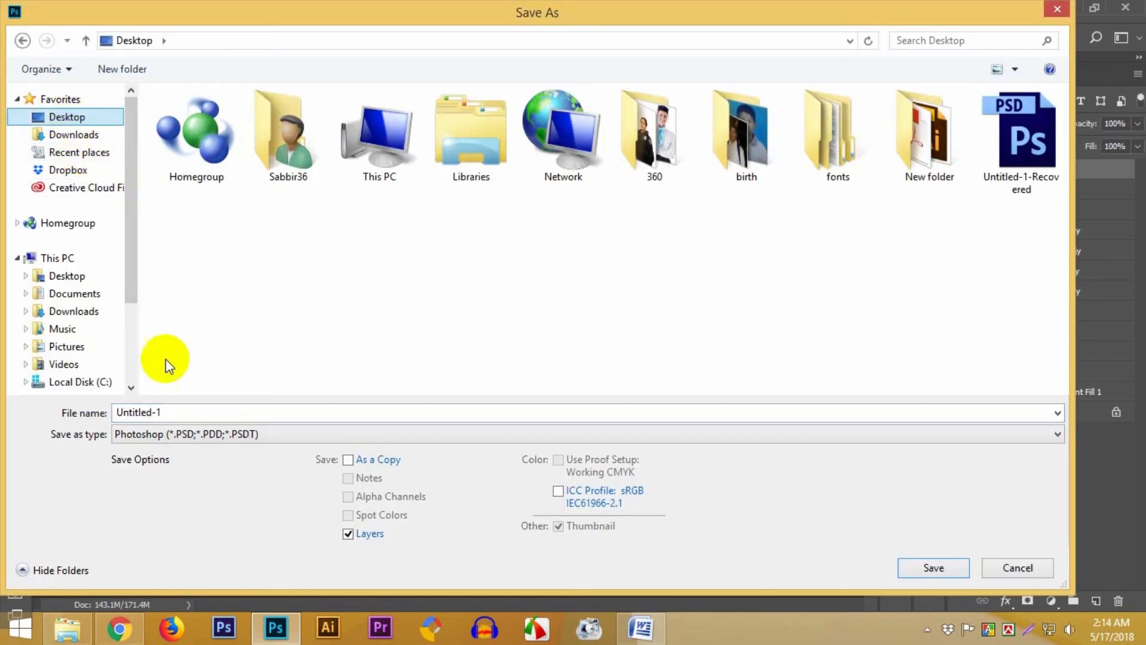
{"action": "left_click", "coordinate": [223, 434]}
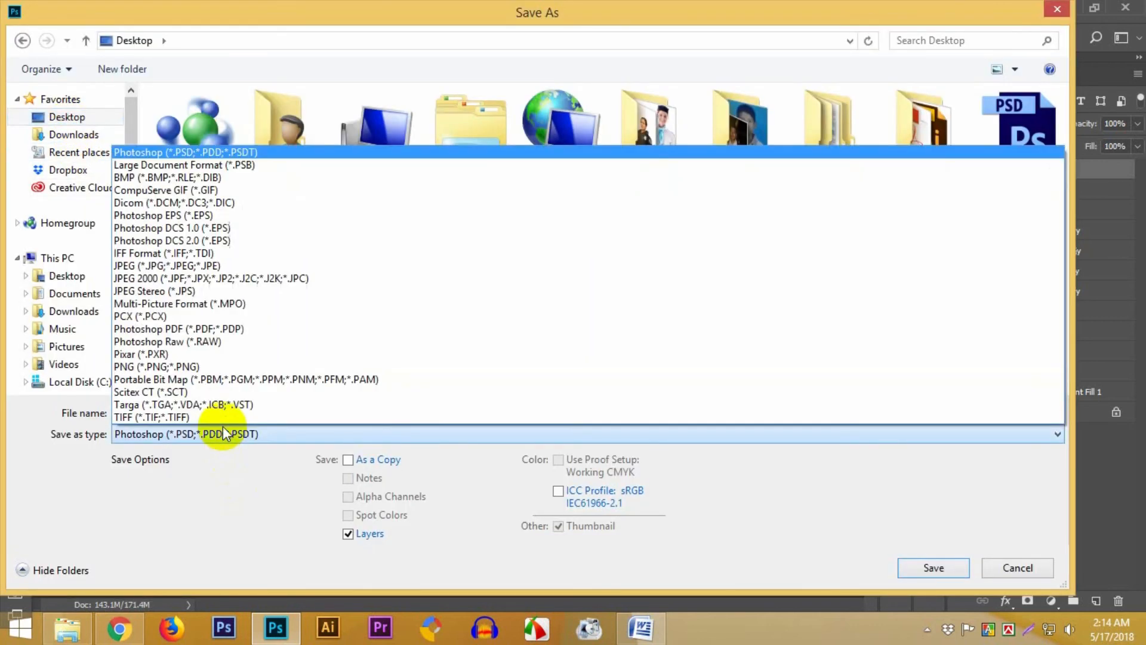
{"action": "left_click", "coordinate": [203, 265]}
{"action": "double_click", "coordinate": [179, 412]}
{"action": "type", "text": "360"}
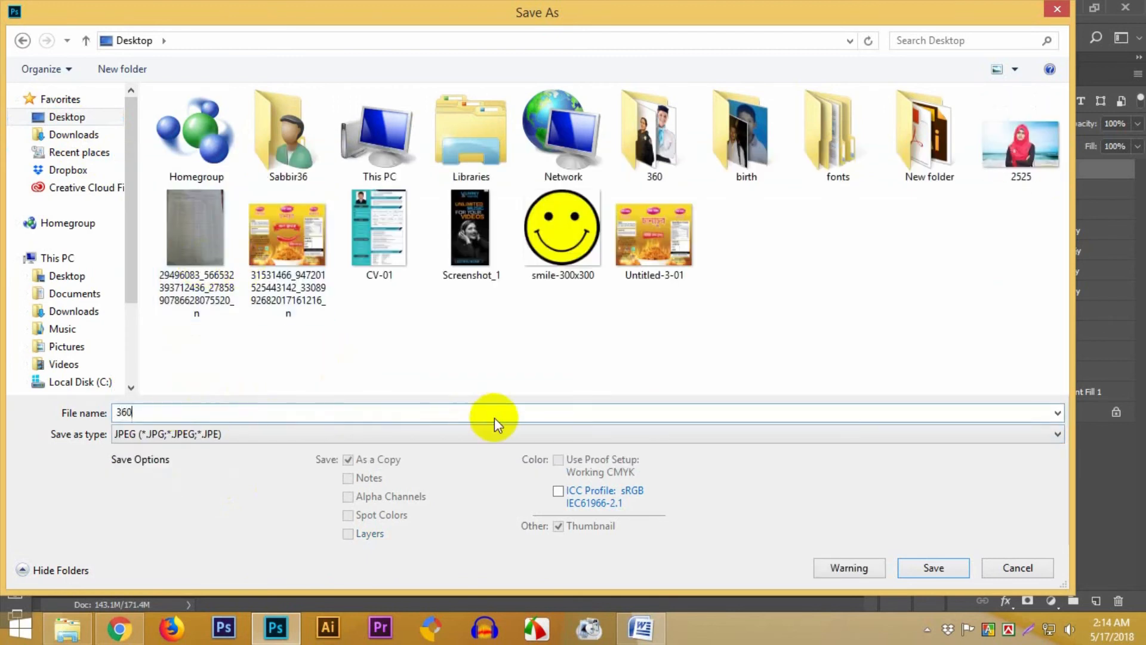
{"action": "left_click", "coordinate": [926, 568]}
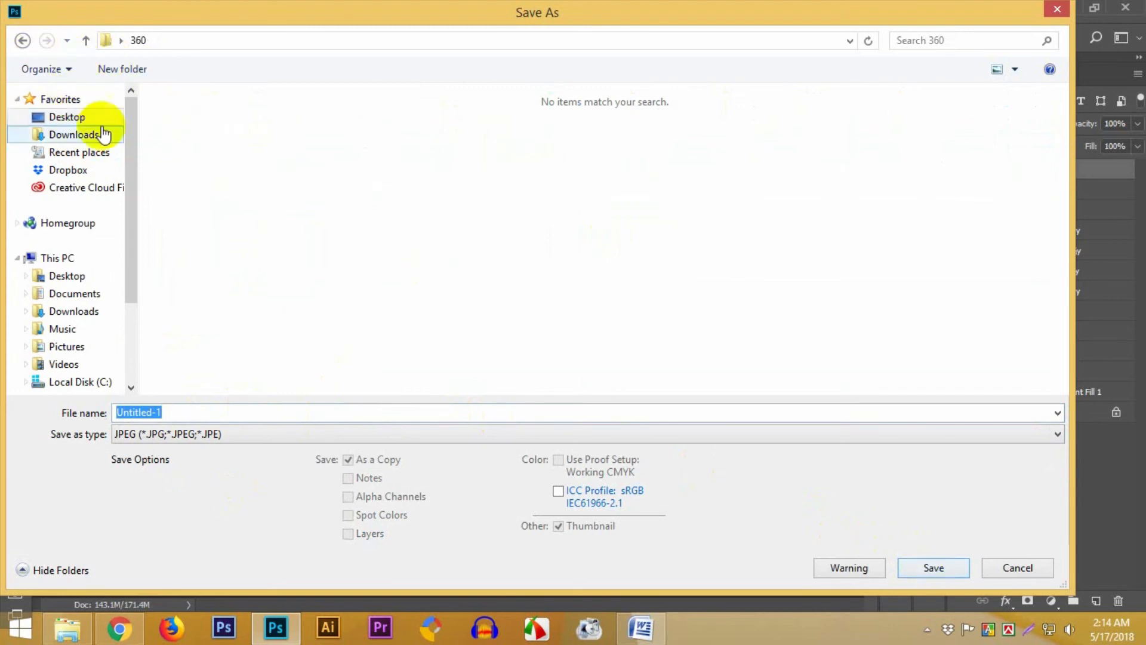
Save a JPEG copy to the Desktop with quality 7 and the Baseline (Standard) format
{"action": "left_click", "coordinate": [78, 134]}
{"action": "left_click", "coordinate": [81, 118]}
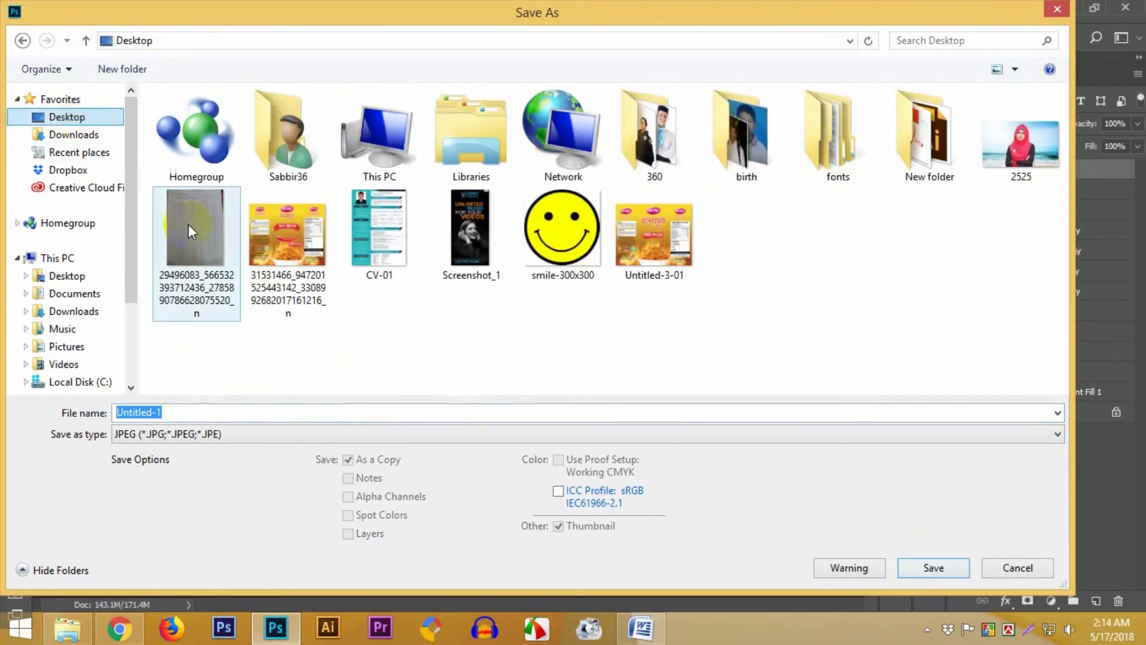
{"action": "left_click", "coordinate": [908, 572]}
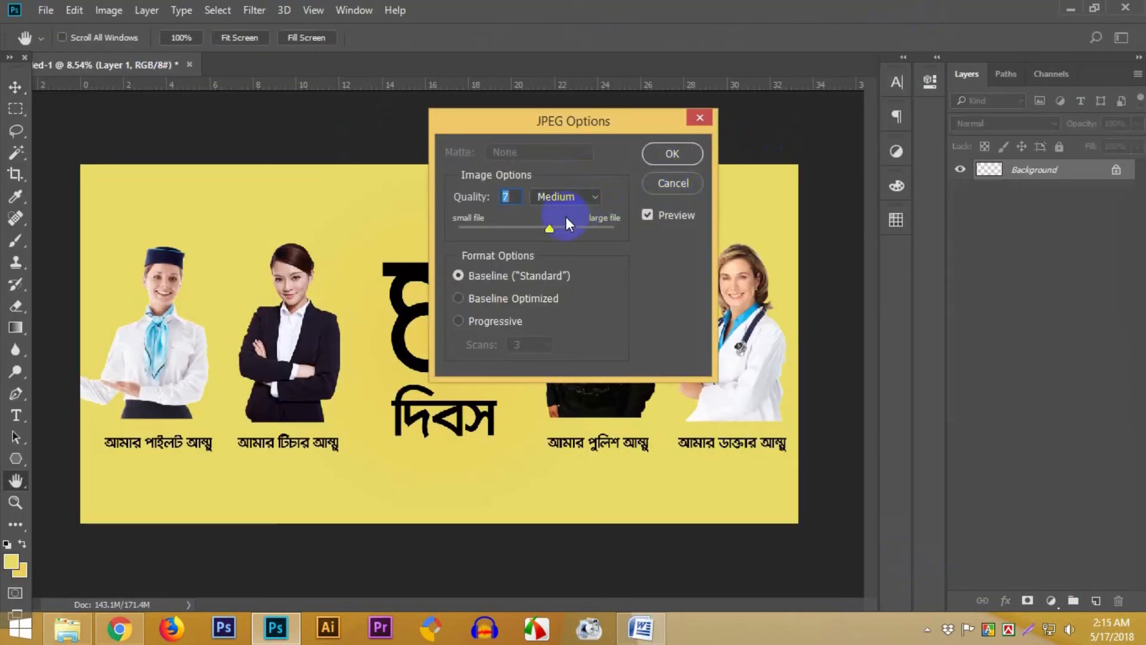
{"action": "mouse_move", "coordinate": [550, 228]}
{"action": "left_mouse_down"}
{"action": "mouse_move", "coordinate": [561, 229]}
{"action": "mouse_move", "coordinate": [548, 229]}
{"action": "left_mouse_up"}
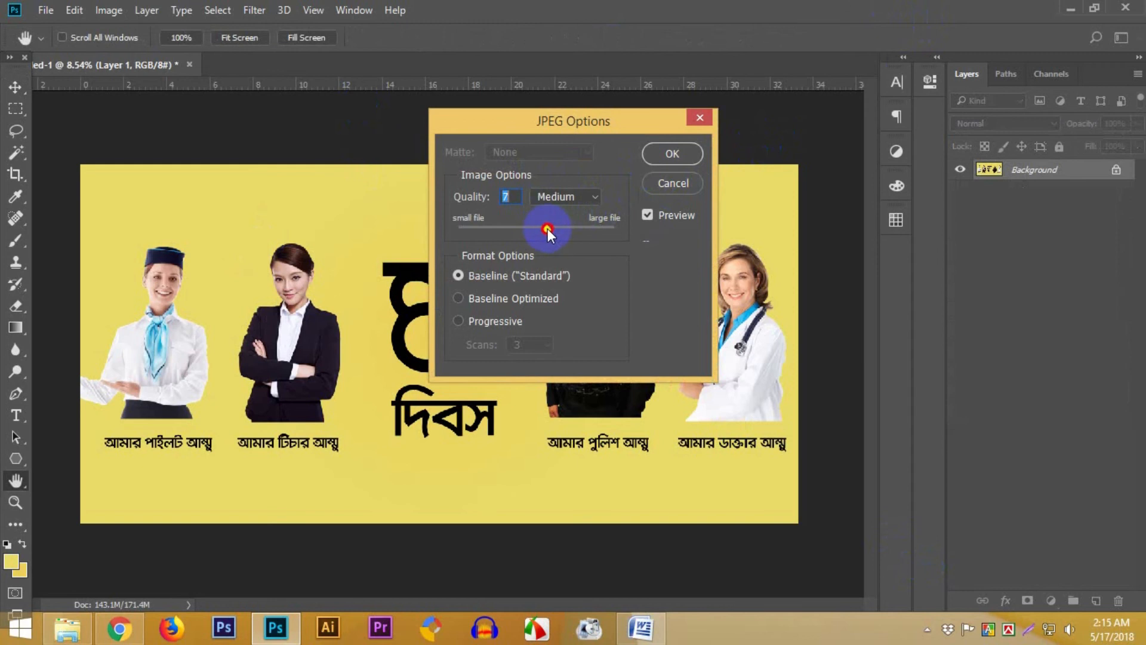
{"action": "left_click", "coordinate": [671, 154]}
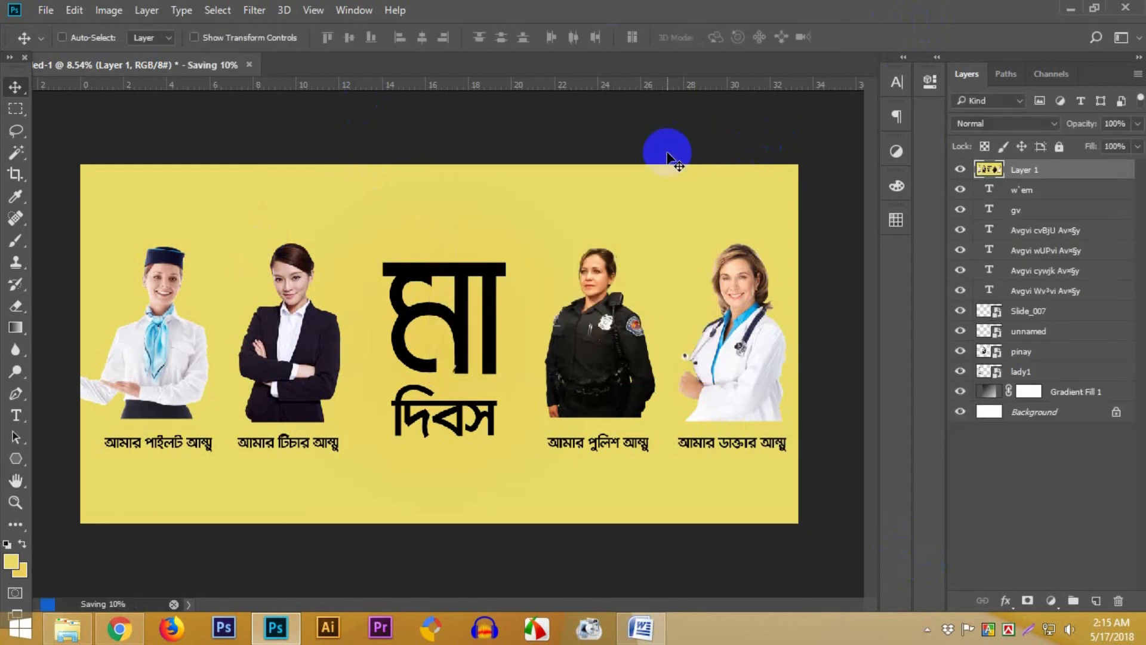
Check the Desktop and the 360 folder for the saved JPEG
{"action": "left_click", "coordinate": [1070, 10]}
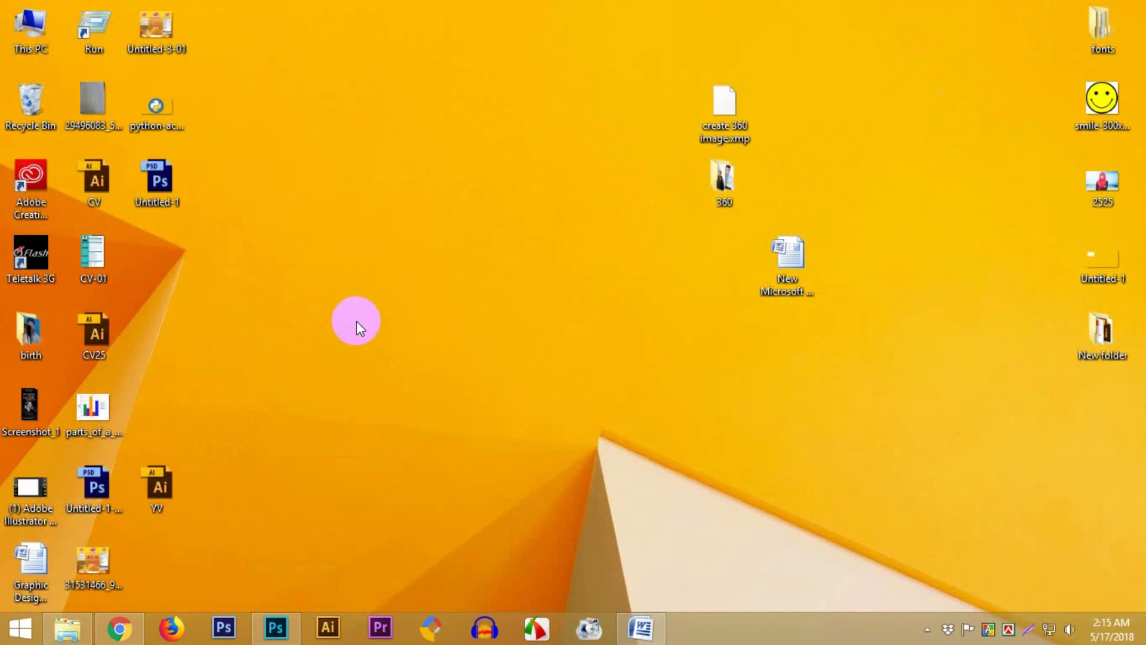
{"action": "double_click", "coordinate": [724, 178]}
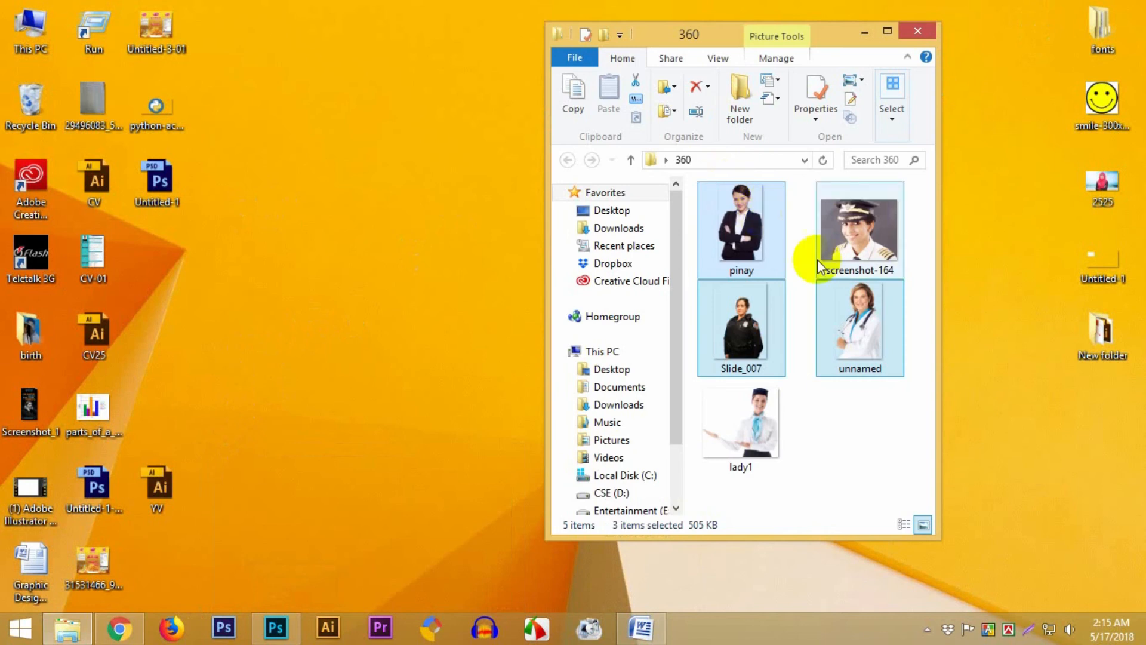
{"action": "left_click", "coordinate": [917, 31]}
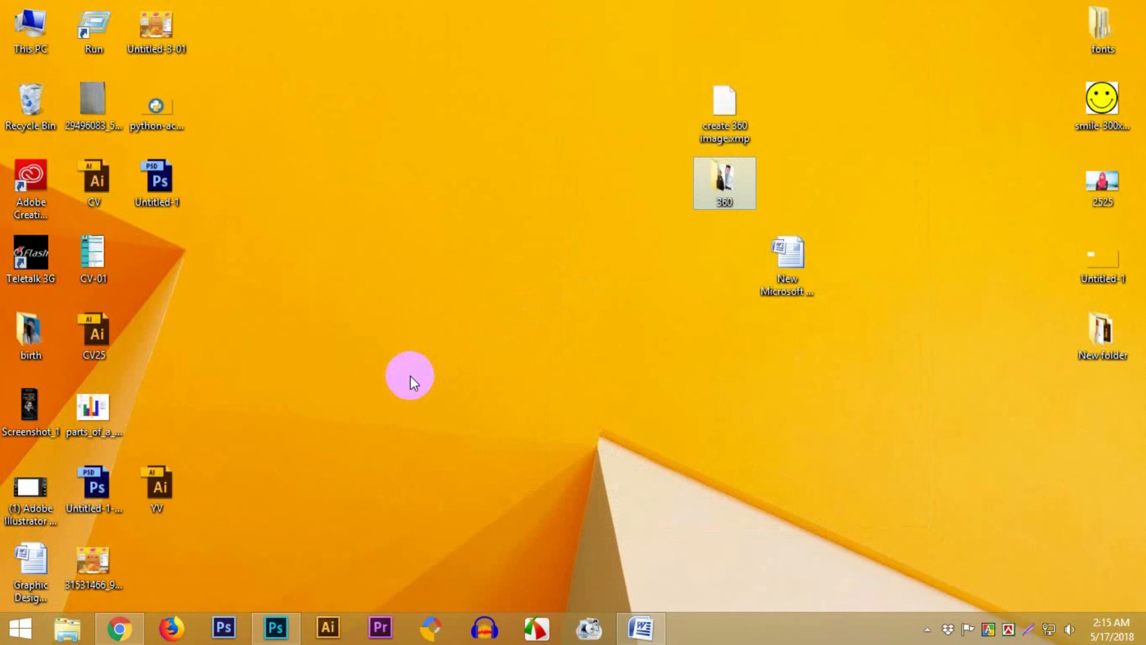
Switch back to Photoshop and save the image to the Desktop as a JPEG named 360_image with quality 7
{"action": "mouse_move", "coordinate": [276, 637]}
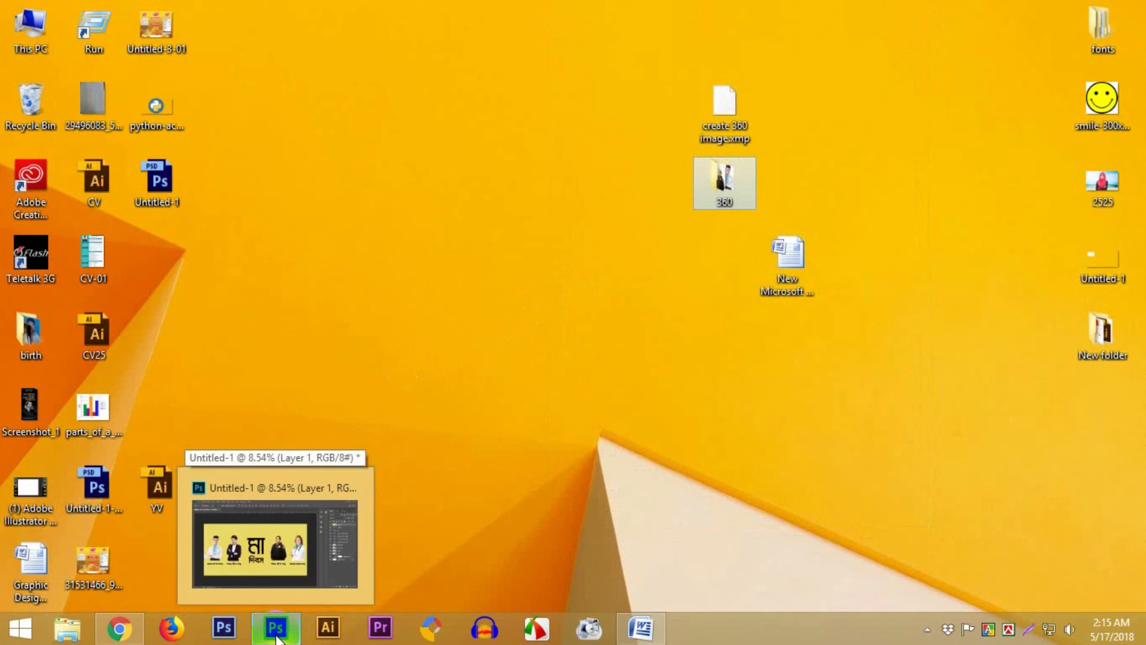
{"action": "left_click", "coordinate": [276, 638]}
{"action": "left_click", "coordinate": [553, 273]}
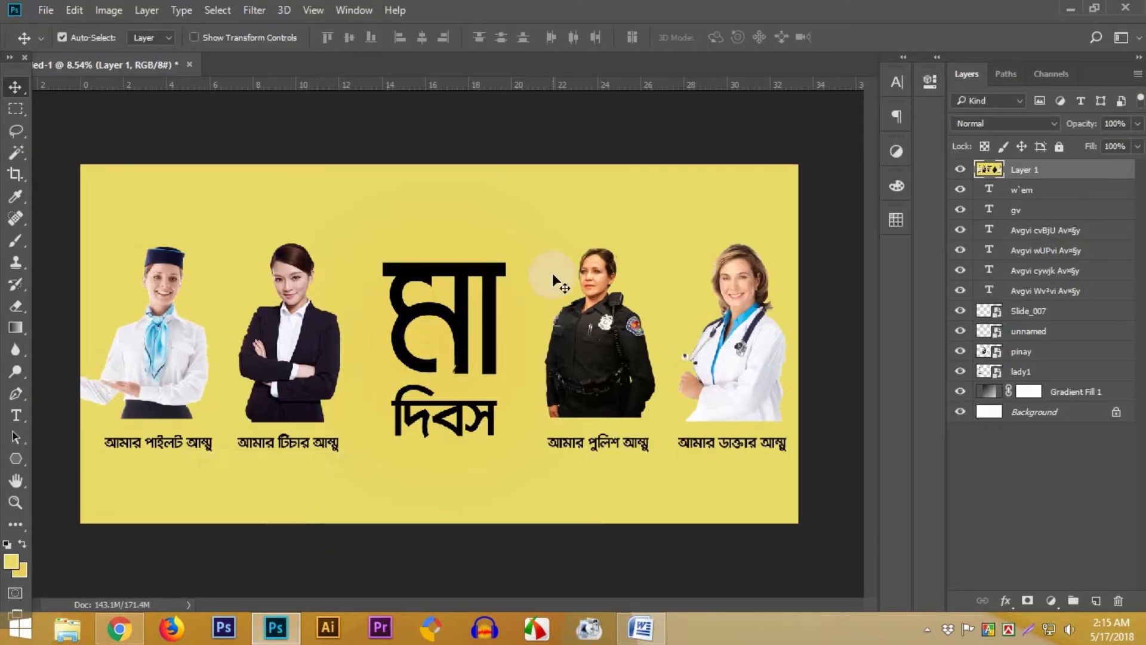
{"action": "key", "text": "ctrl+s"}
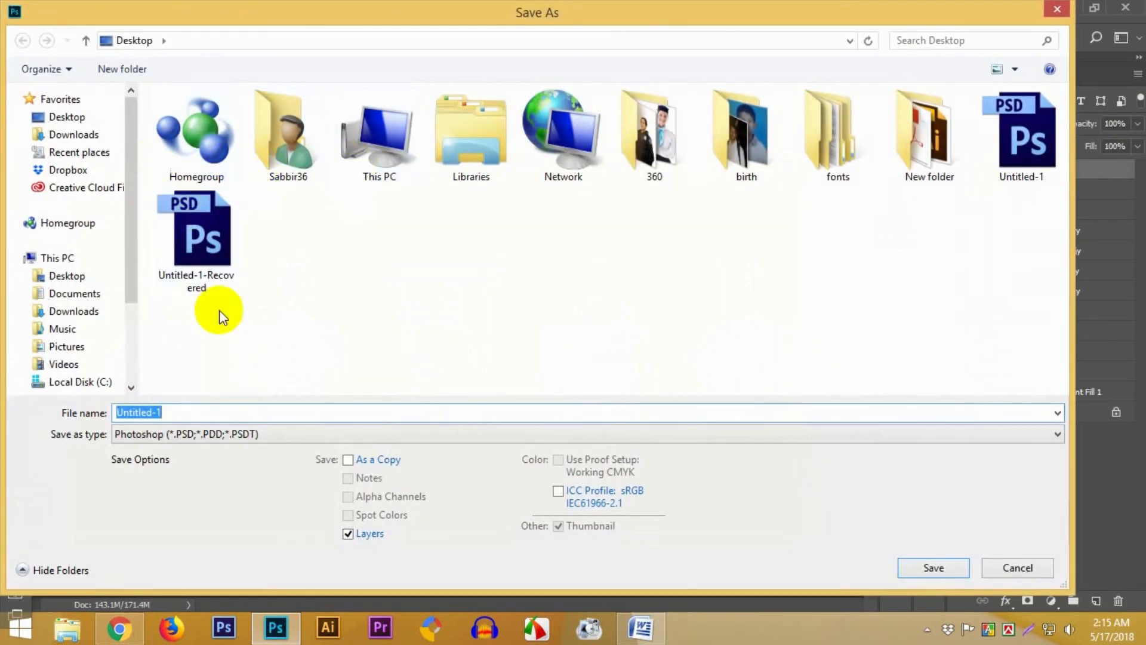
{"action": "type", "text": "360_image"}
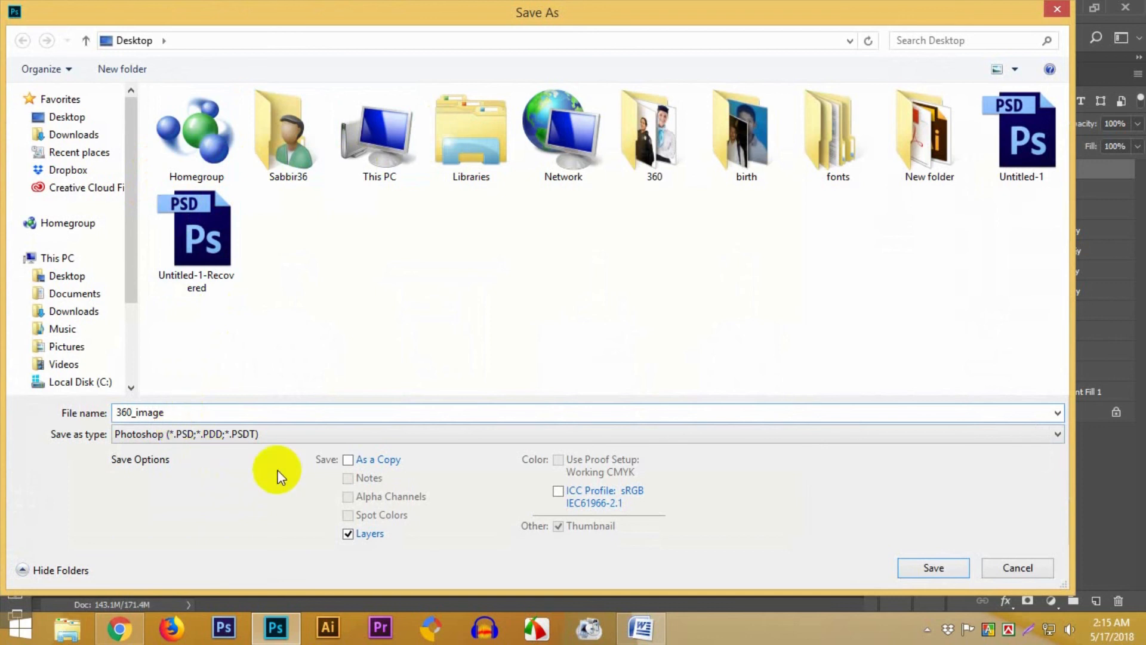
{"action": "left_click", "coordinate": [256, 434]}
{"action": "left_click", "coordinate": [199, 263]}
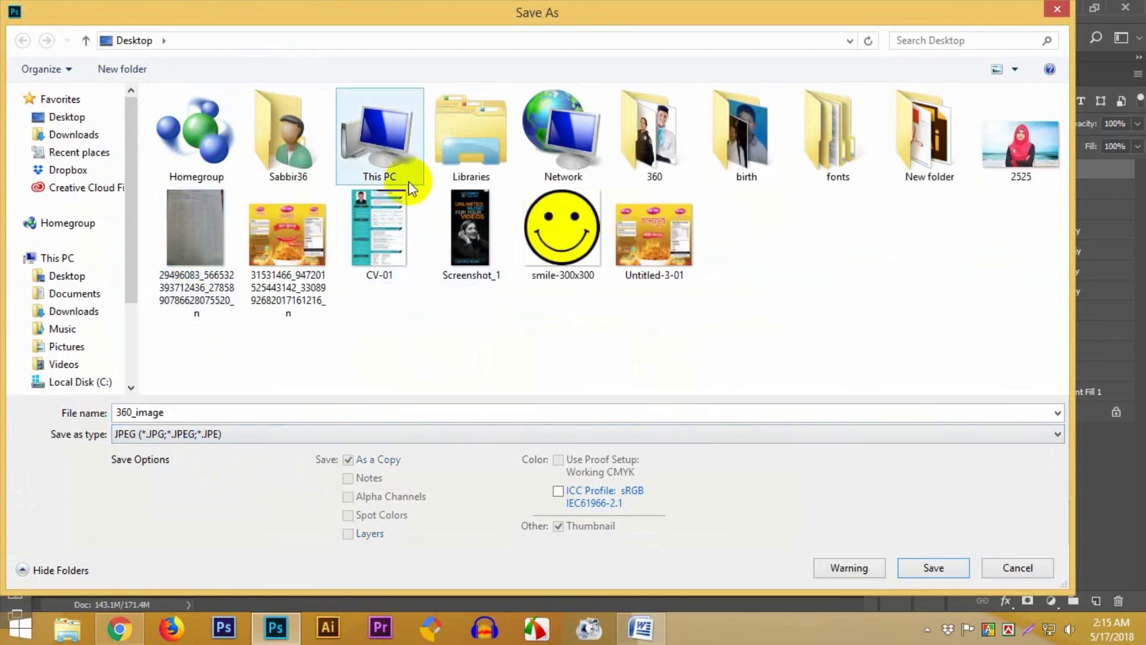
{"action": "left_click", "coordinate": [931, 568]}
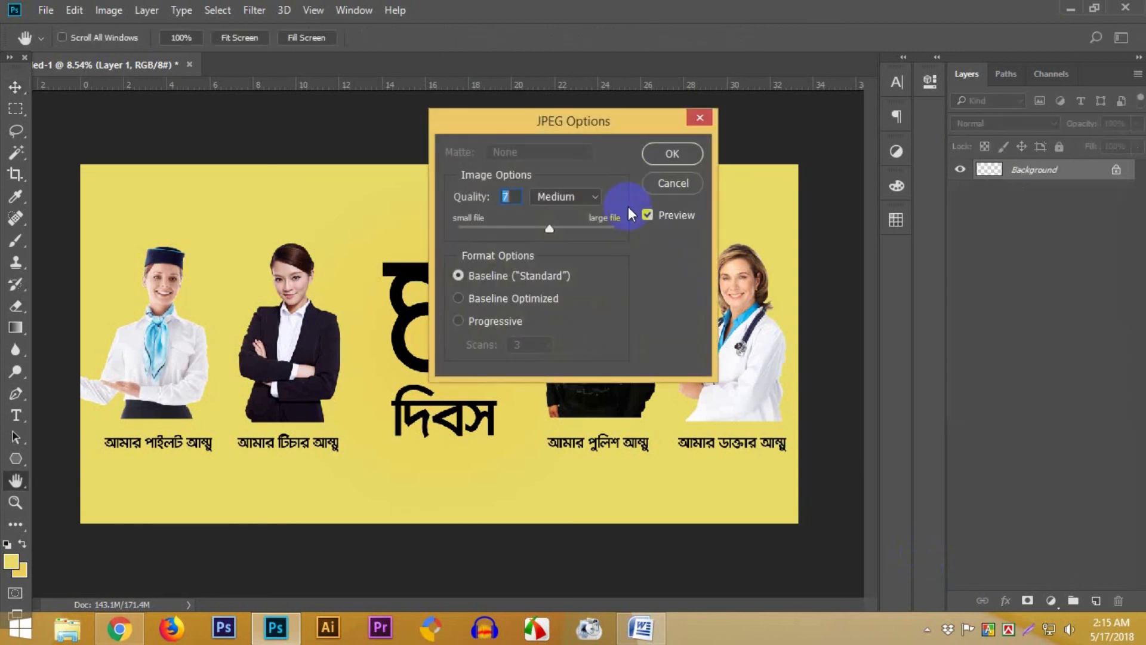
{"action": "left_click", "coordinate": [662, 155]}
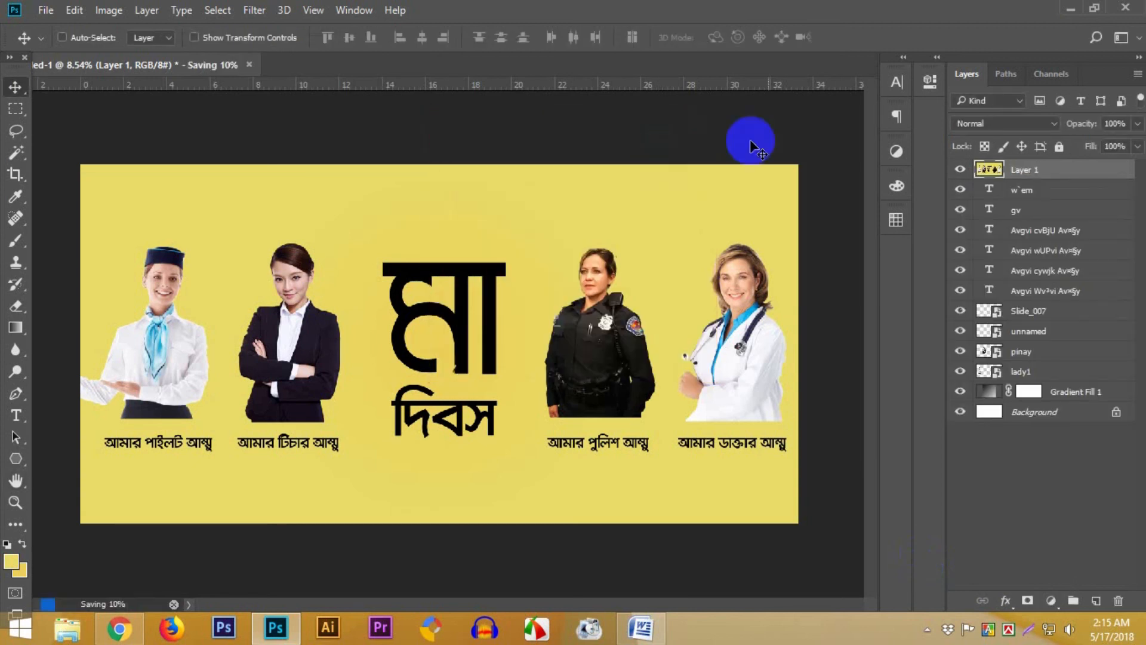
Leave Photoshop, switch to the Facebook profile in Chrome and start a new post on the timeline
{"action": "left_click", "coordinate": [1072, 12]}
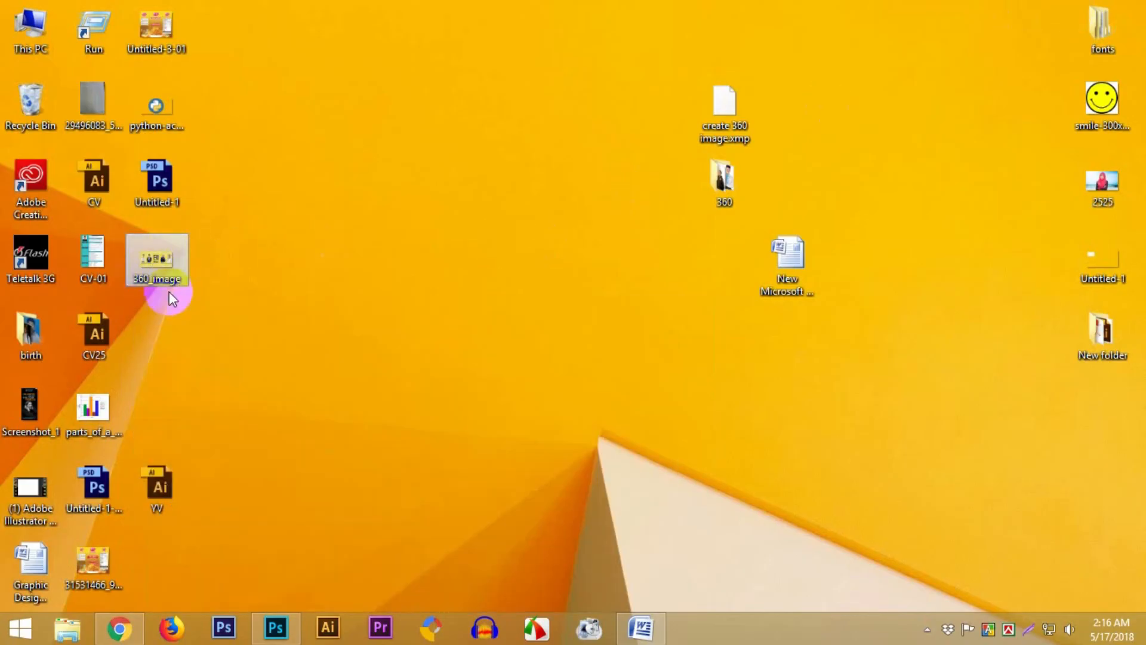
{"action": "left_click", "coordinate": [119, 628]}
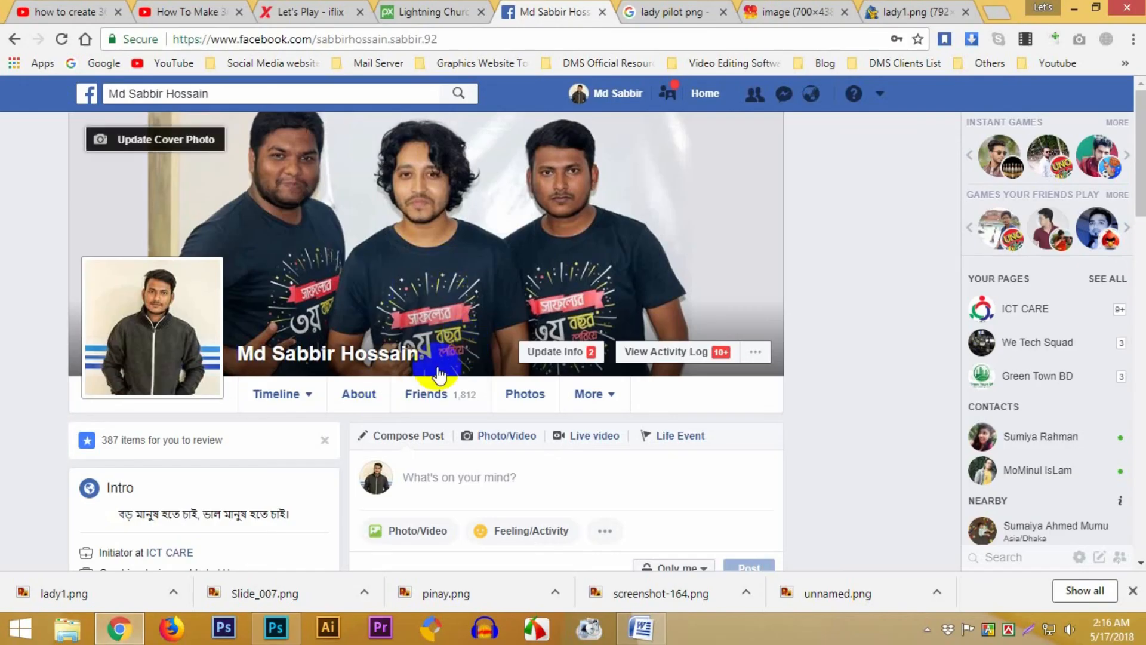
{"action": "scroll", "coordinate": [499, 410], "scroll_direction": "down", "scroll_amount": 1}
{"action": "left_click", "coordinate": [499, 416]}
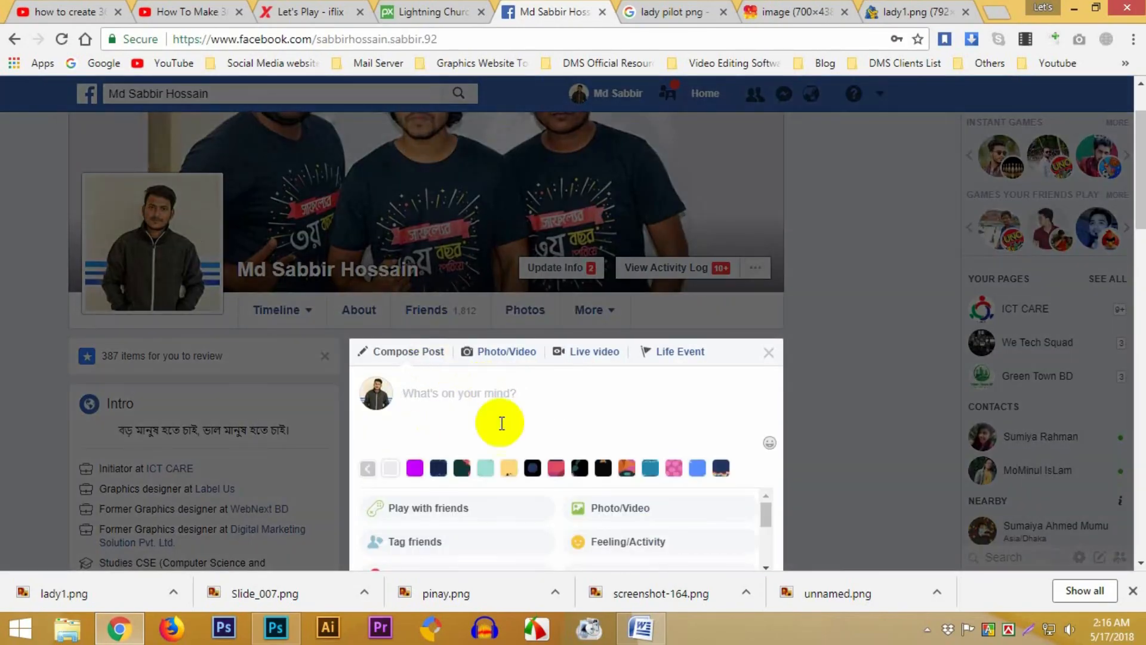
{"action": "scroll", "coordinate": [487, 391], "scroll_direction": "down", "scroll_amount": 1}
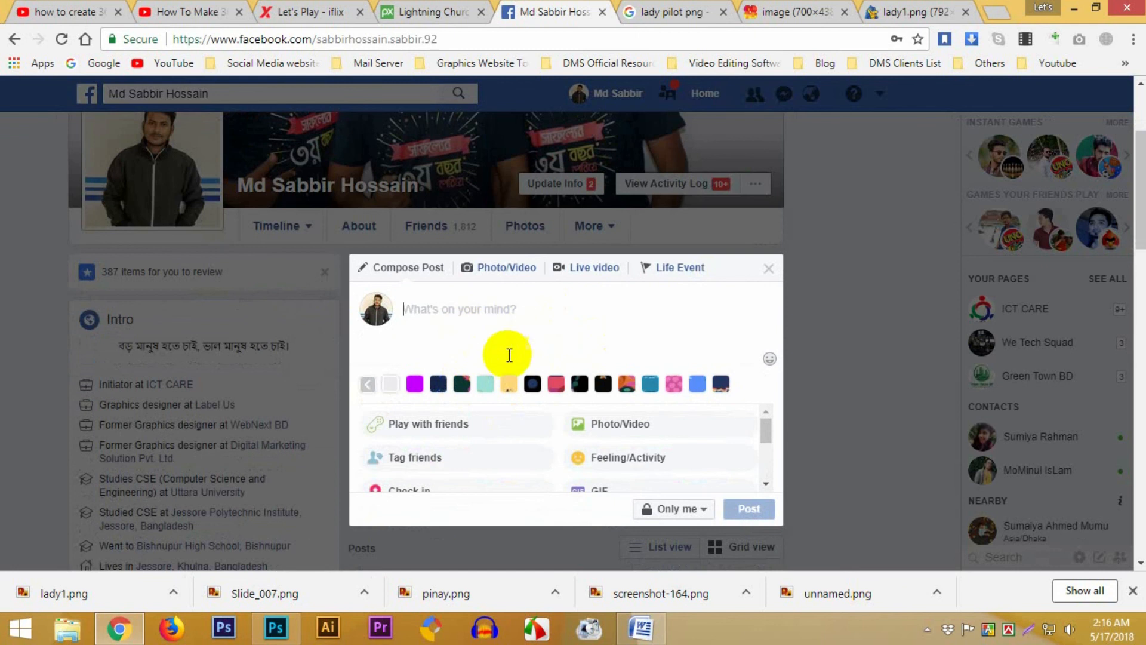
Attach the 360_image file from the Desktop to the new post
{"action": "left_click", "coordinate": [622, 424]}
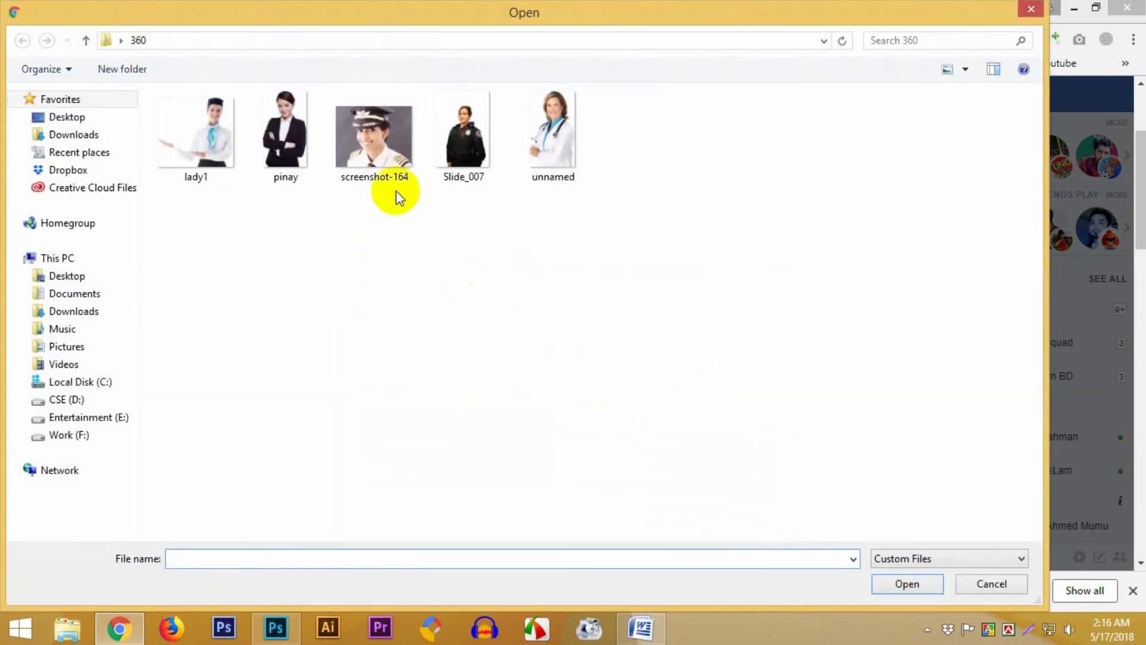
{"action": "left_click", "coordinate": [87, 117]}
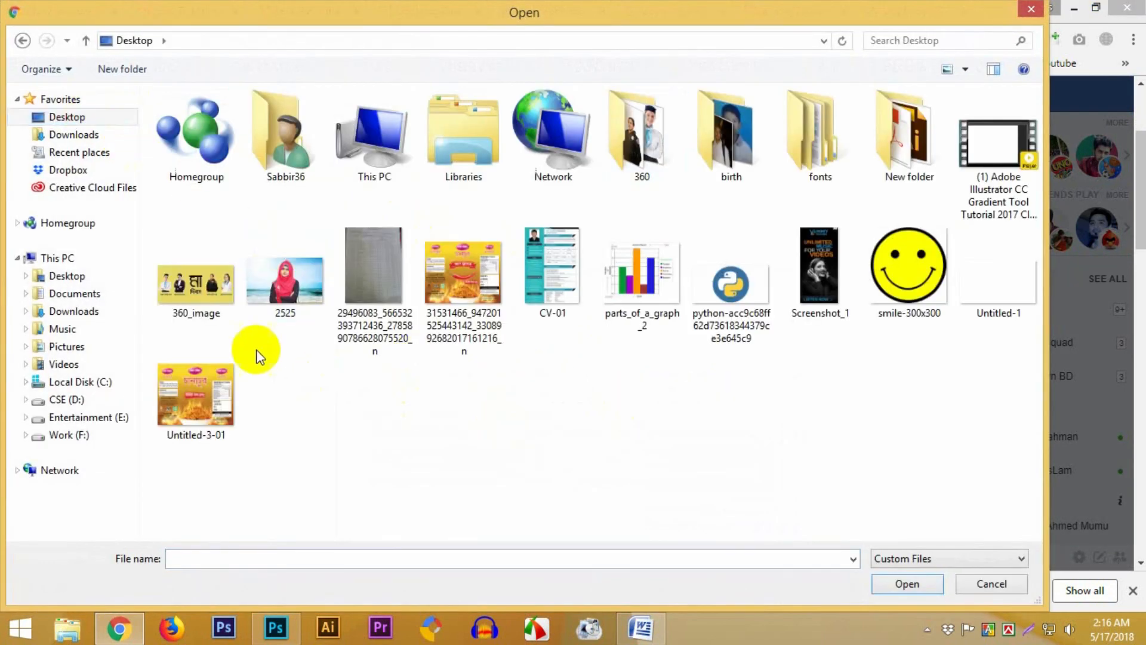
{"action": "double_click", "coordinate": [201, 286]}
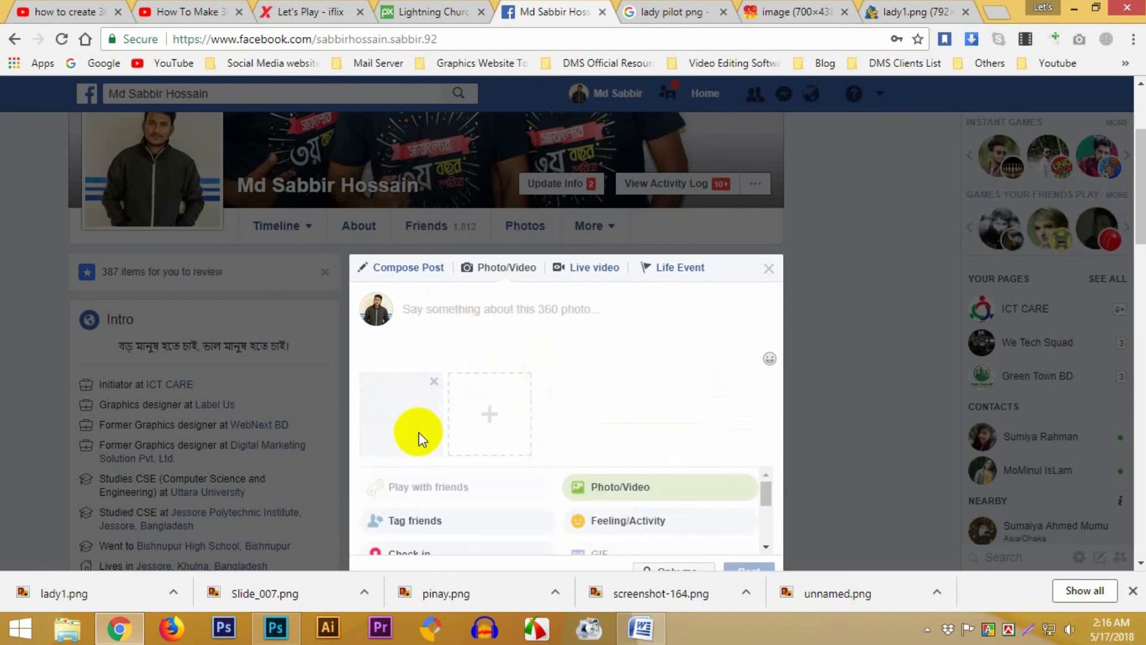
Publish the 360 photo post without a caption once the image has uploaded
{"action": "scroll", "coordinate": [613, 353], "scroll_direction": "down", "scroll_amount": 3}
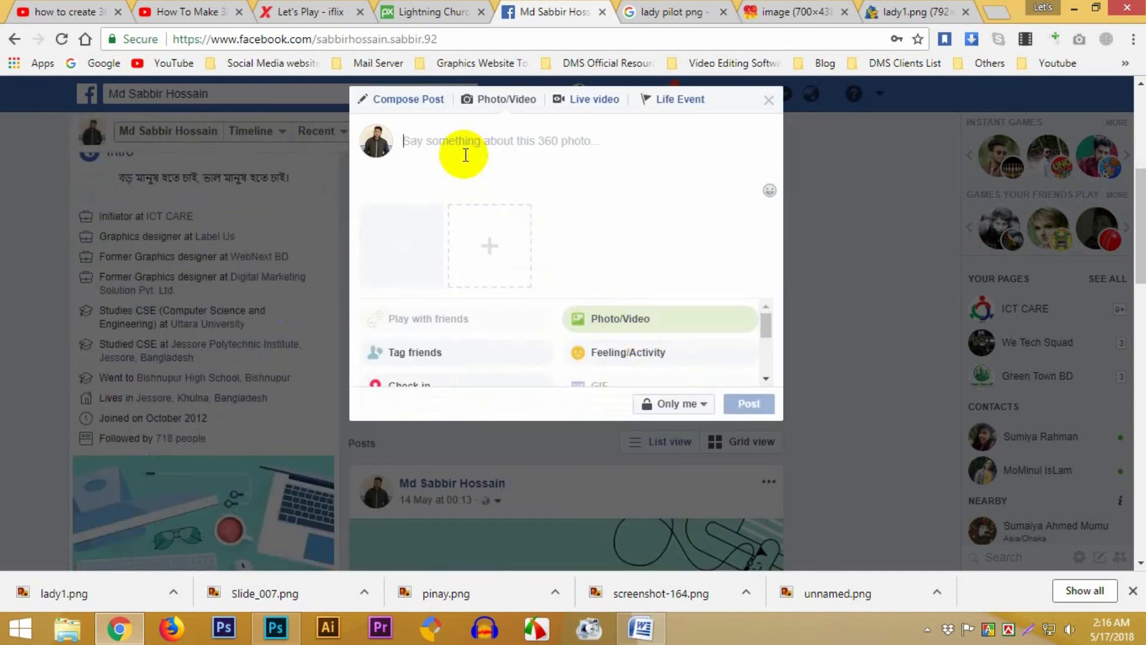
{"action": "left_click", "coordinate": [536, 188]}
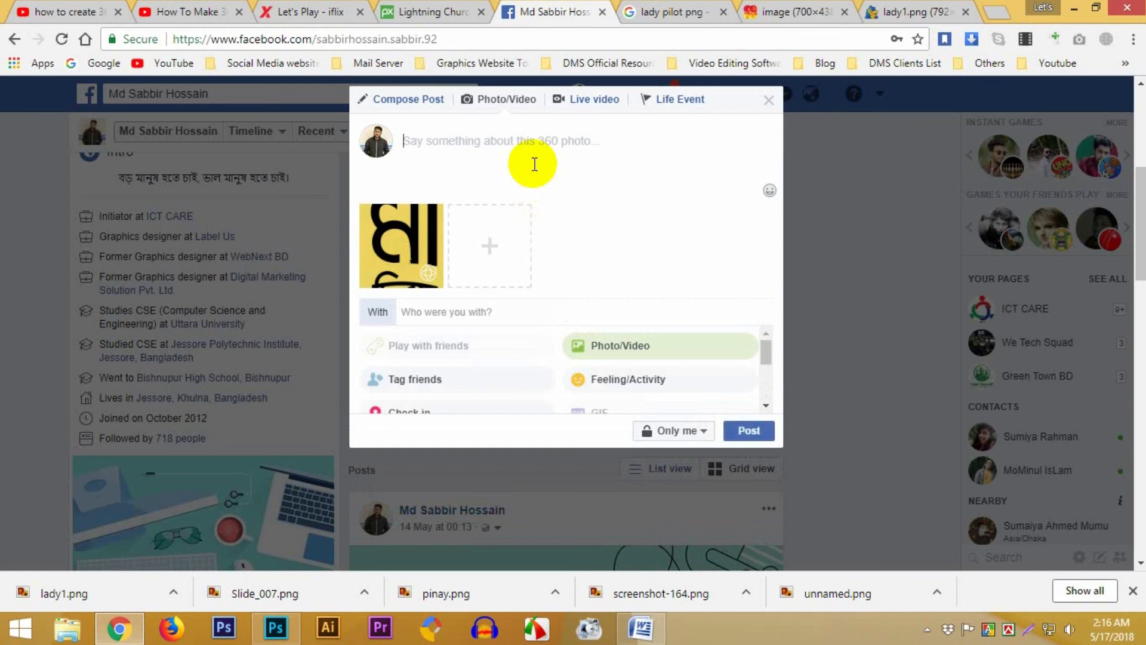
{"action": "left_click", "coordinate": [752, 431]}
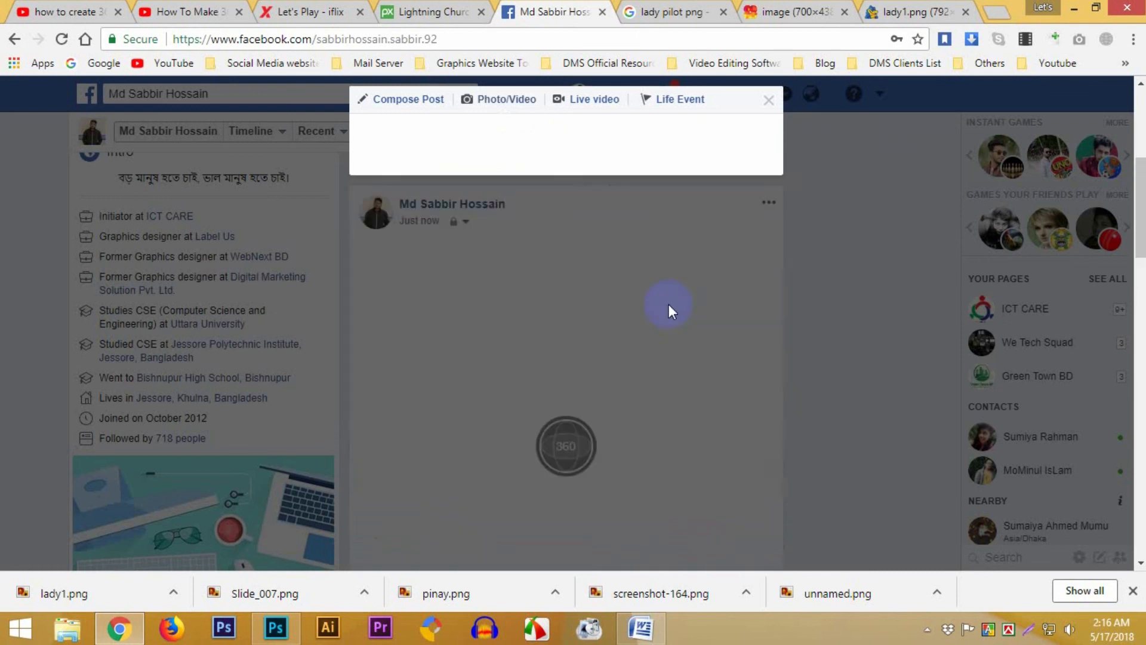
Look around the published 360 photo on the timeline by rotating its view
{"action": "scroll", "coordinate": [671, 292], "scroll_direction": "down", "scroll_amount": 3}
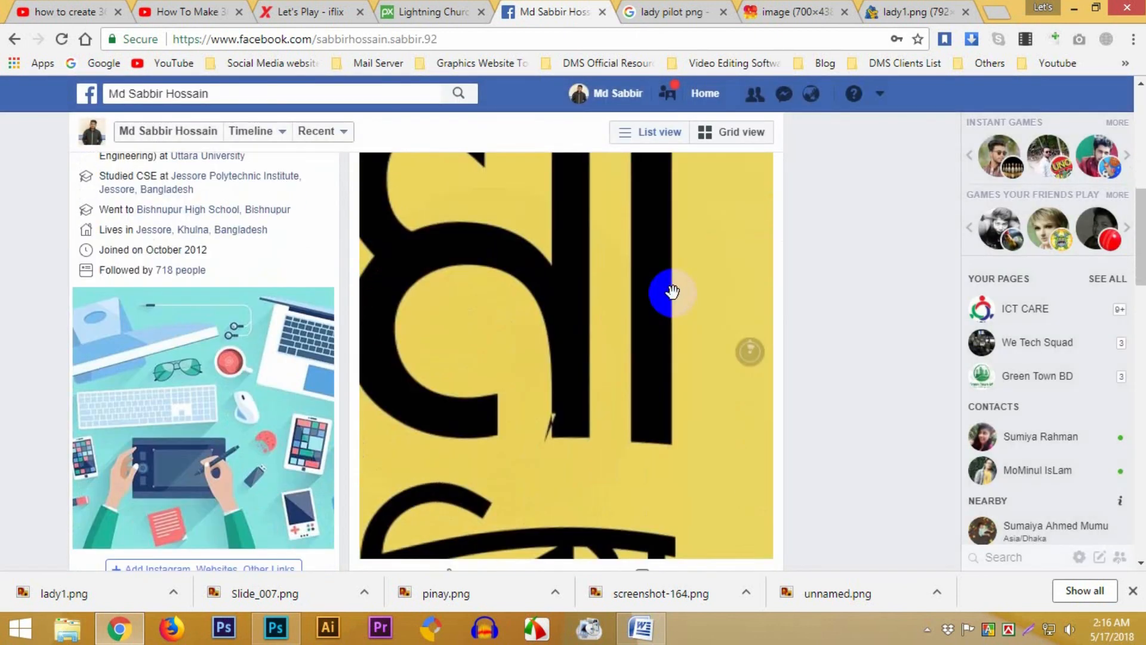
{"action": "scroll", "coordinate": [673, 291], "scroll_direction": "down", "scroll_amount": 1}
{"action": "mouse_move", "coordinate": [647, 312]}
{"action": "left_mouse_down"}
{"action": "mouse_move", "coordinate": [668, 363]}
{"action": "mouse_move", "coordinate": [604, 271]}
{"action": "mouse_move", "coordinate": [614, 315]}
{"action": "mouse_move", "coordinate": [597, 300]}
{"action": "mouse_move", "coordinate": [599, 245]}
{"action": "mouse_move", "coordinate": [470, 254]}
{"action": "mouse_move", "coordinate": [577, 332]}
{"action": "mouse_move", "coordinate": [586, 246]}
{"action": "mouse_move", "coordinate": [597, 310]}
{"action": "mouse_move", "coordinate": [621, 267]}
{"action": "mouse_move", "coordinate": [596, 269]}
{"action": "mouse_move", "coordinate": [614, 307]}
{"action": "mouse_move", "coordinate": [593, 281]}
{"action": "mouse_move", "coordinate": [550, 291]}
{"action": "mouse_move", "coordinate": [596, 317]}
{"action": "mouse_move", "coordinate": [583, 348]}
{"action": "mouse_move", "coordinate": [589, 302]}
{"action": "mouse_move", "coordinate": [628, 282]}
{"action": "mouse_move", "coordinate": [586, 297]}
{"action": "mouse_move", "coordinate": [622, 287]}
{"action": "mouse_move", "coordinate": [586, 323]}
{"action": "mouse_move", "coordinate": [605, 377]}
{"action": "mouse_move", "coordinate": [532, 300]}
{"action": "mouse_move", "coordinate": [583, 268]}
{"action": "mouse_move", "coordinate": [566, 295]}
{"action": "mouse_move", "coordinate": [597, 321]}
{"action": "mouse_move", "coordinate": [472, 276]}
{"action": "mouse_move", "coordinate": [402, 282]}
{"action": "mouse_move", "coordinate": [528, 223]}
{"action": "mouse_move", "coordinate": [560, 245]}
{"action": "mouse_move", "coordinate": [512, 212]}
{"action": "mouse_move", "coordinate": [527, 277]}
{"action": "mouse_move", "coordinate": [579, 315]}
{"action": "mouse_move", "coordinate": [566, 348]}
{"action": "mouse_move", "coordinate": [568, 307]}
{"action": "mouse_move", "coordinate": [575, 389]}
{"action": "mouse_move", "coordinate": [558, 210]}
{"action": "mouse_move", "coordinate": [605, 258]}
{"action": "mouse_move", "coordinate": [655, 246]}
{"action": "mouse_move", "coordinate": [643, 272]}
{"action": "mouse_move", "coordinate": [579, 279]}
{"action": "mouse_move", "coordinate": [617, 287]}
{"action": "mouse_move", "coordinate": [594, 285]}
{"action": "mouse_move", "coordinate": [622, 306]}
{"action": "left_mouse_up"}
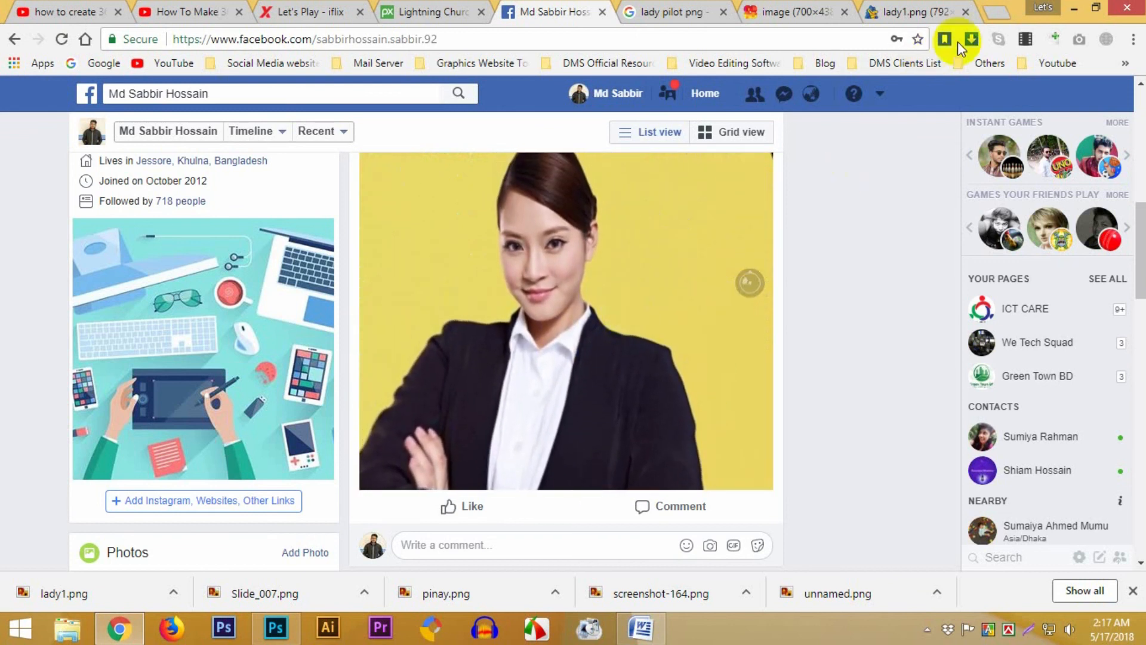
{"action": "left_click", "coordinate": [1067, 8]}
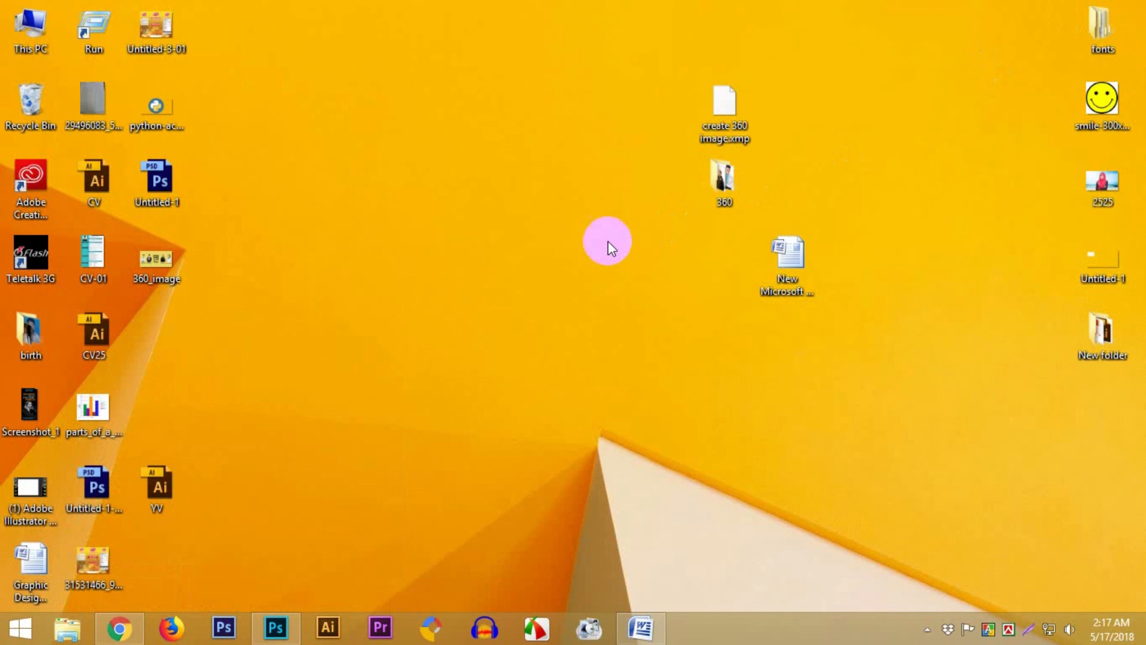
{"action": "left_click", "coordinate": [927, 629]}
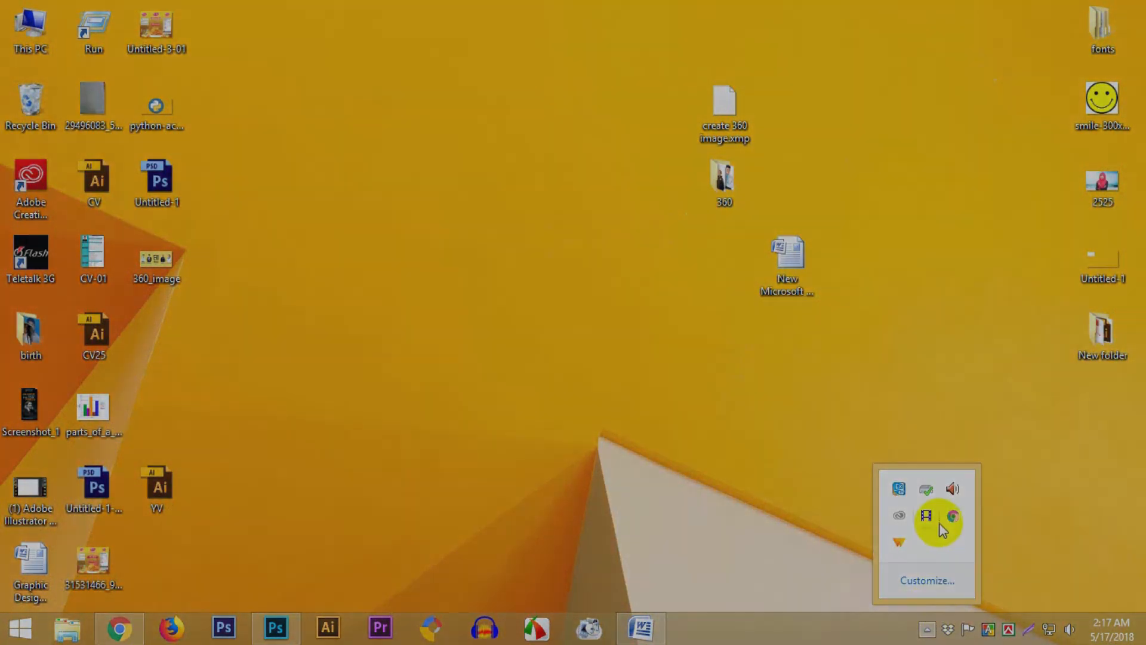